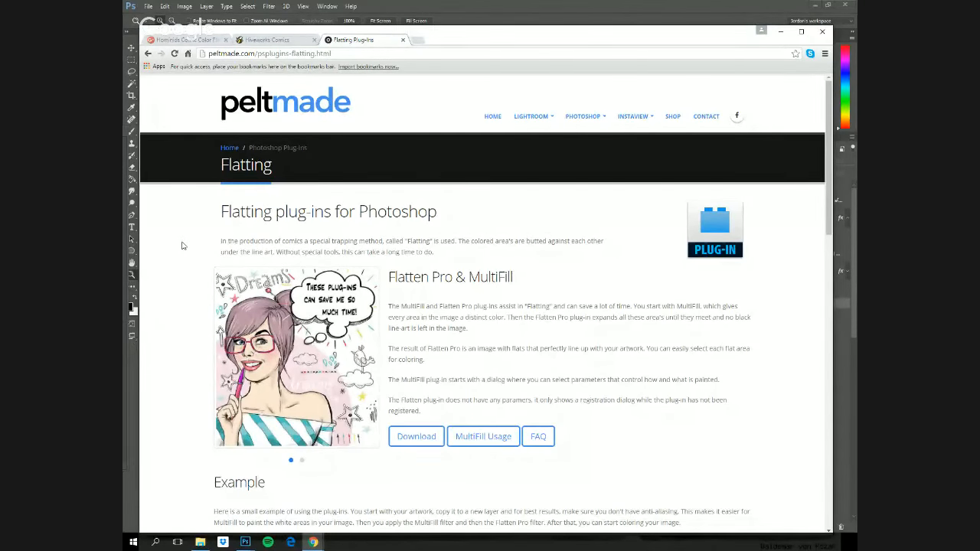
scroll(181, 246, "down", 3)
scroll(182, 245, "down", 1)
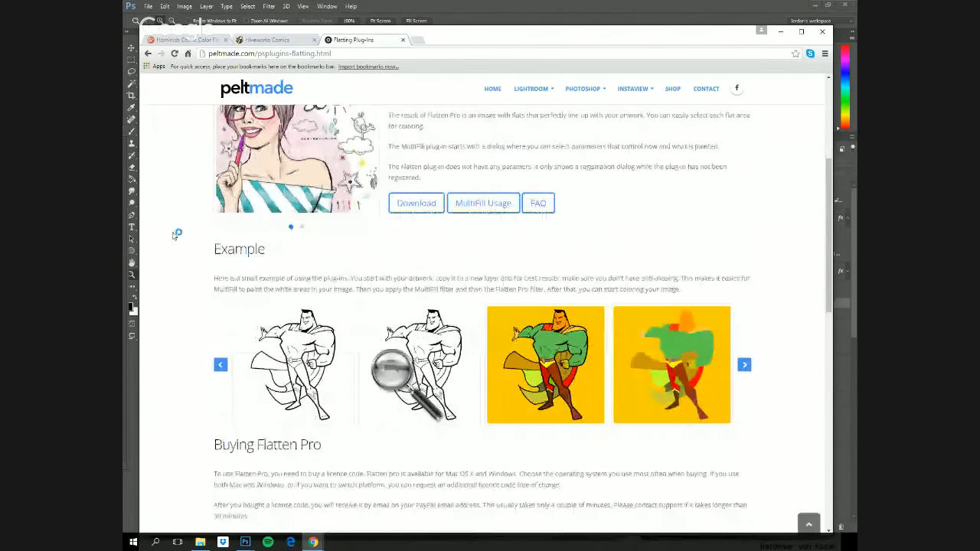
- View the next Flatten Pro example image, then switch back to the comic page in Photoshop
left_click(745, 364)
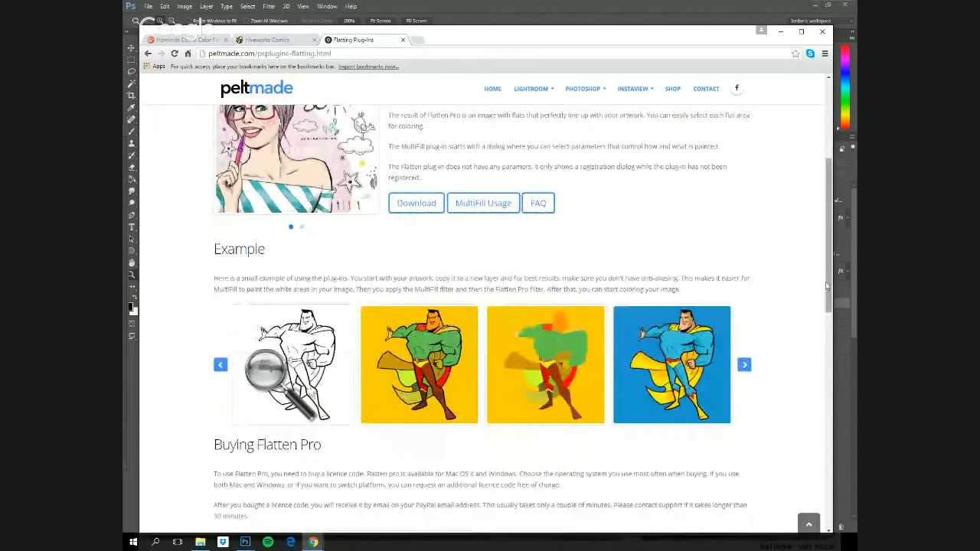
left_click_drag(828, 291, 829, 368)
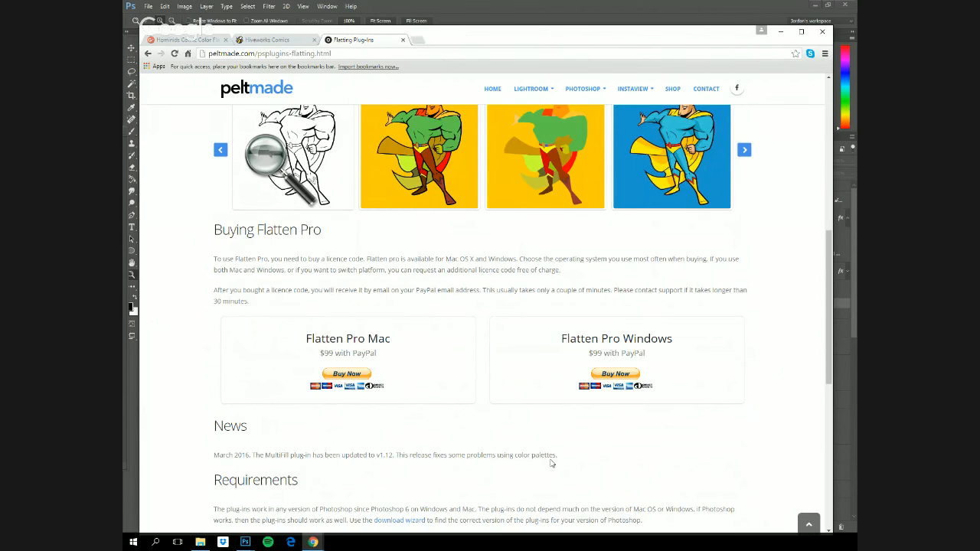
left_click_drag(830, 245, 833, 199)
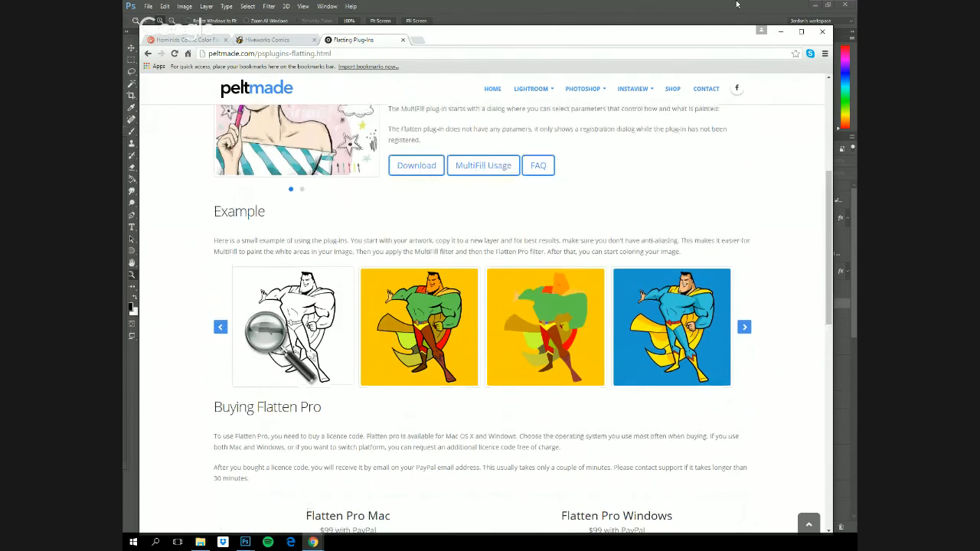
left_click(739, 11)
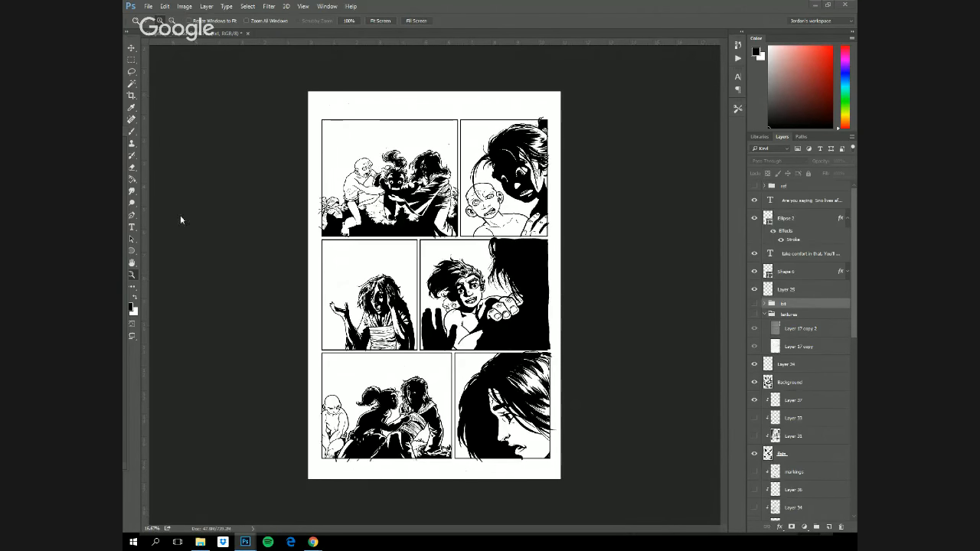
- Choose the Paint Bucket and collapse the textures group in the Layers panel
left_click(134, 181)
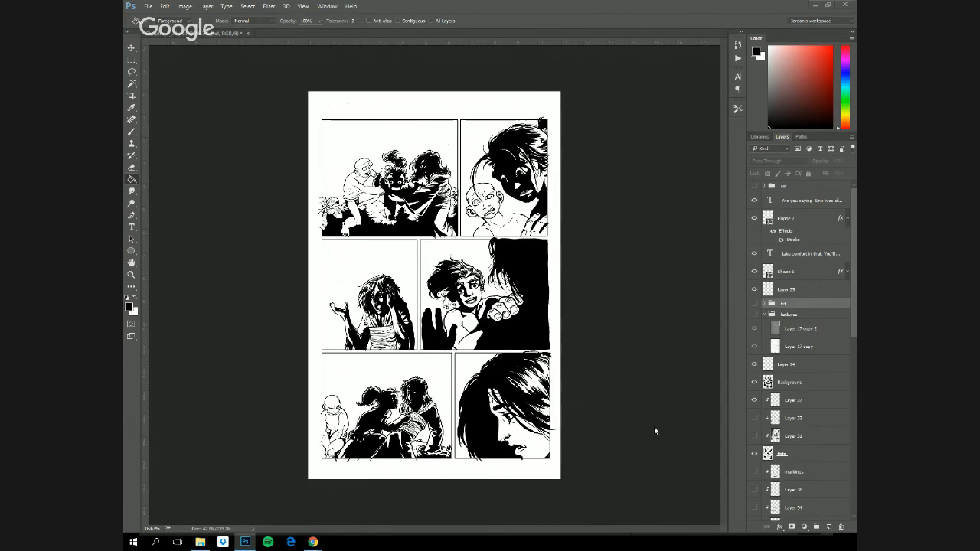
scroll(804, 307, "down", 2)
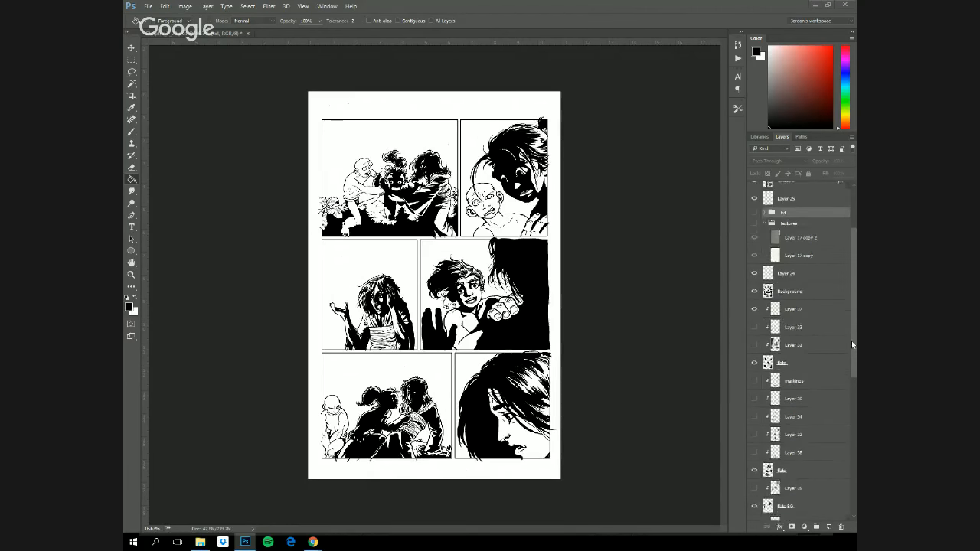
scroll(781, 291, "down", 1)
left_click(772, 258)
scroll(812, 291, "down", 3)
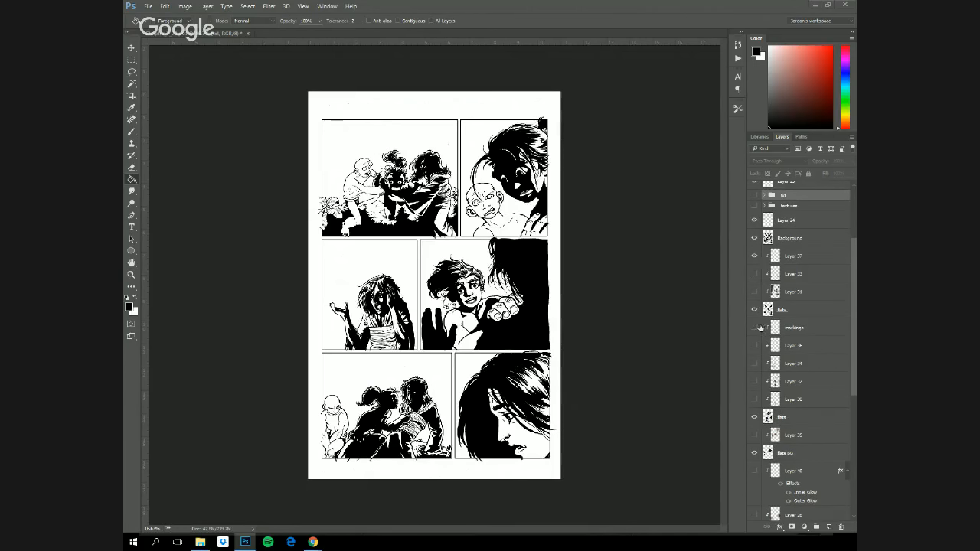
- Show rulers, hide the heavy inks layer and zoom around the top-left panel's line art
key("ctrl+r")
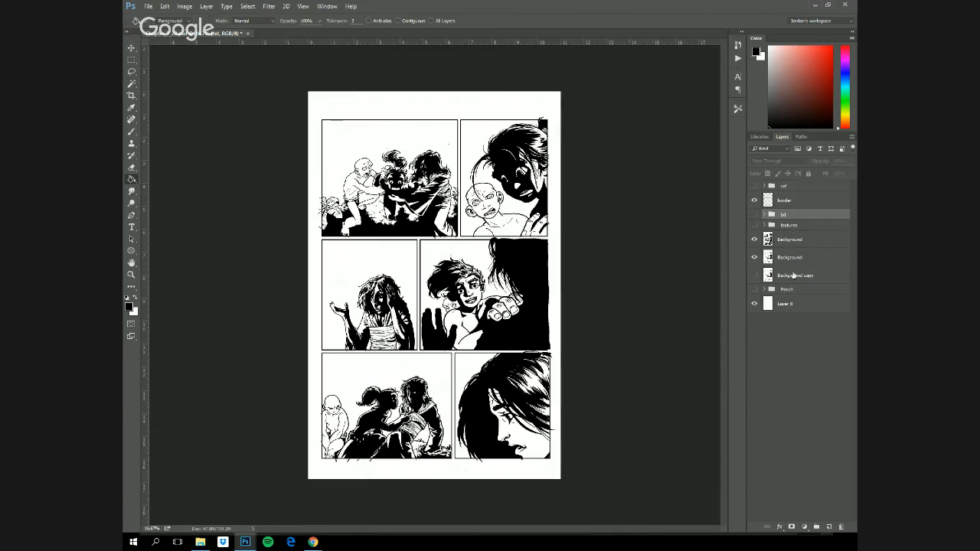
left_click(754, 241)
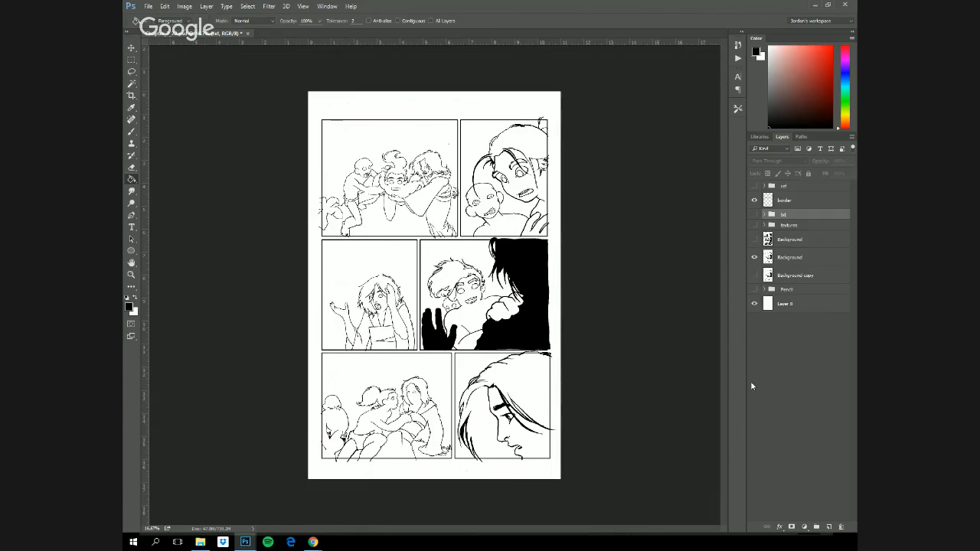
key("z")
left_click(291, 220)
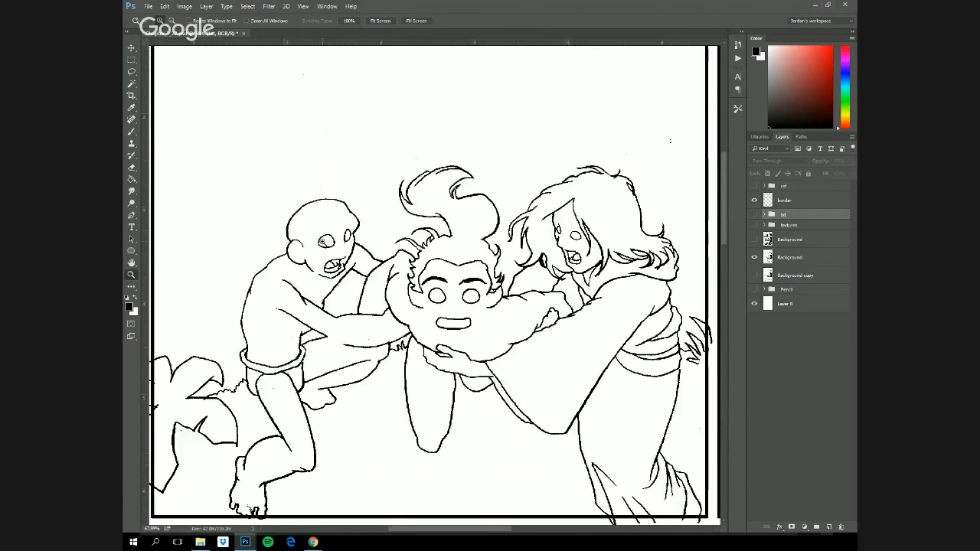
left_click(599, 415, "alt")
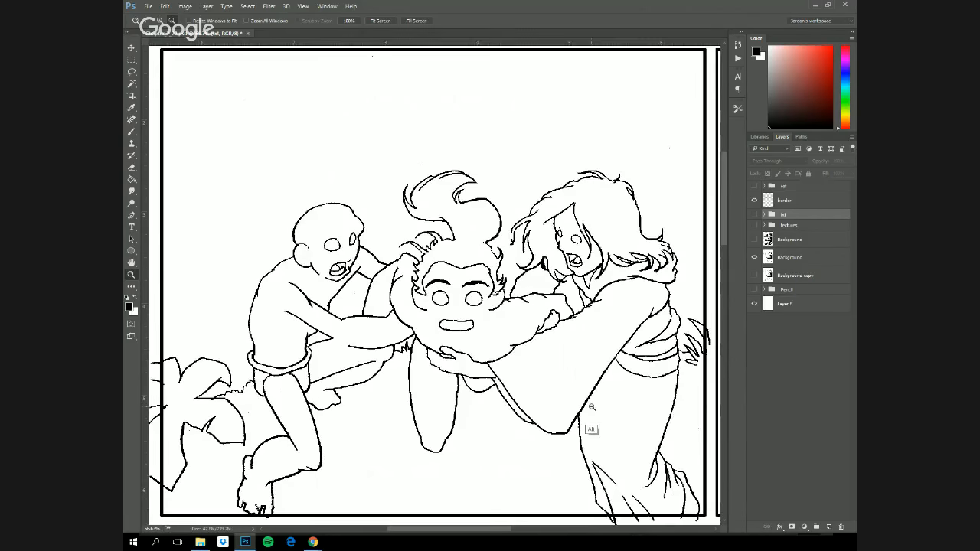
left_click(591, 417, "alt")
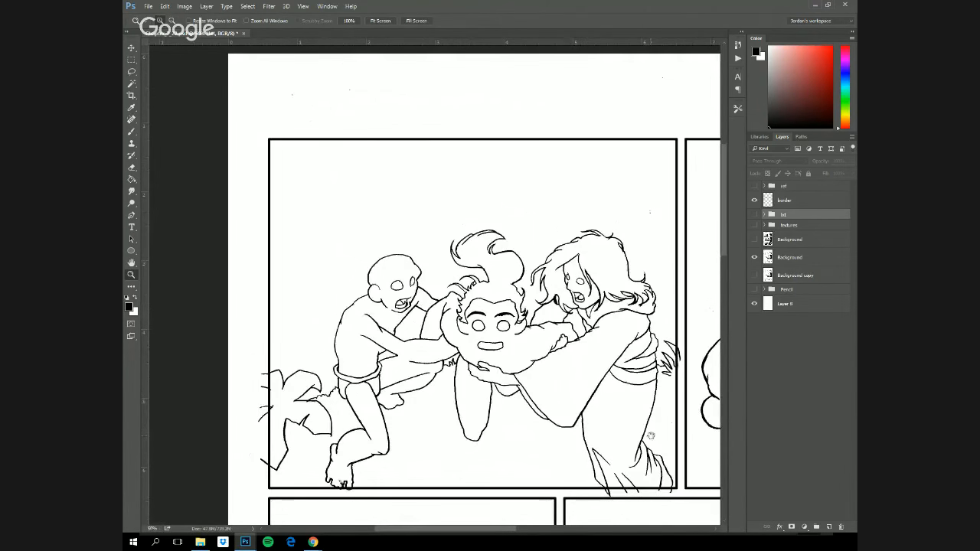
left_click_drag(652, 444, 575, 372)
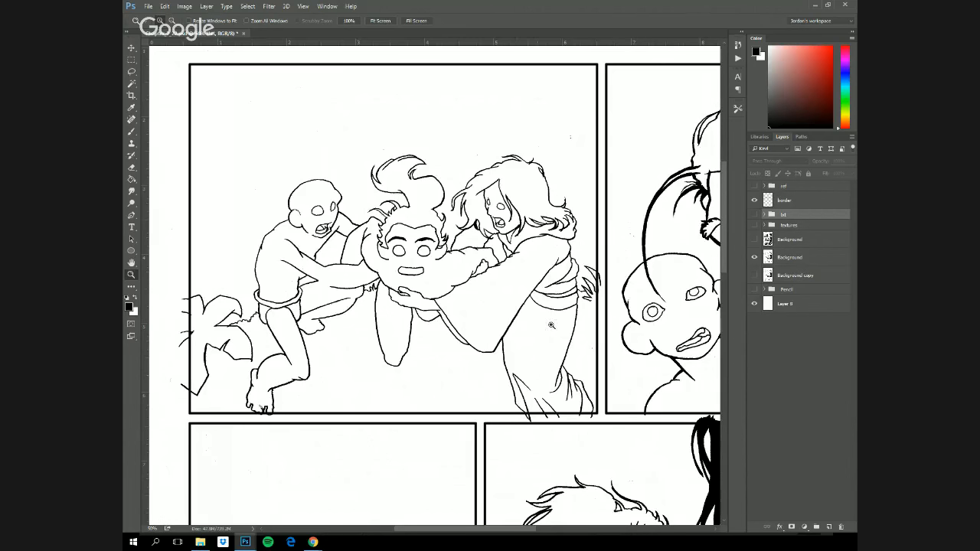
- Toggle the inks on and off to compare with the line art, ending zoomed on the lower panels
left_click(755, 275)
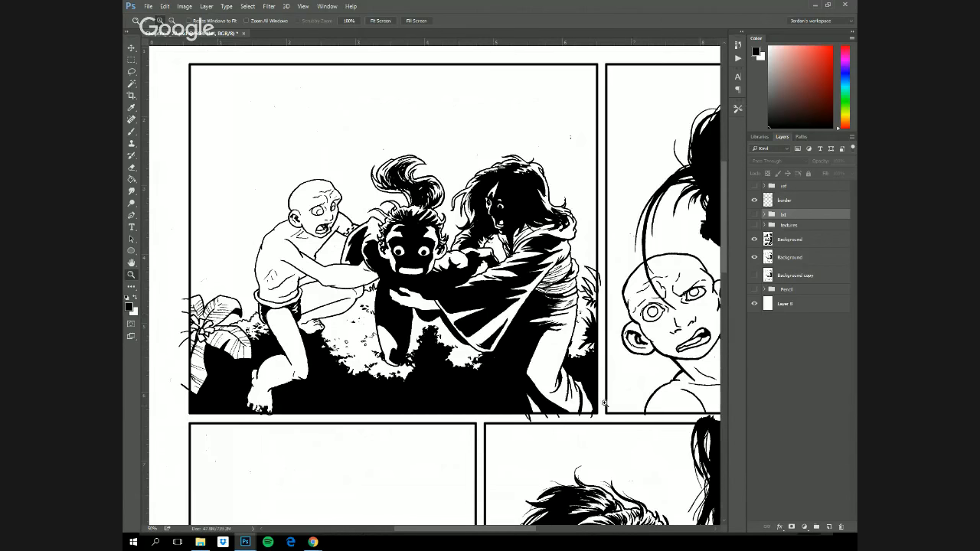
left_click_drag(643, 437, 598, 421)
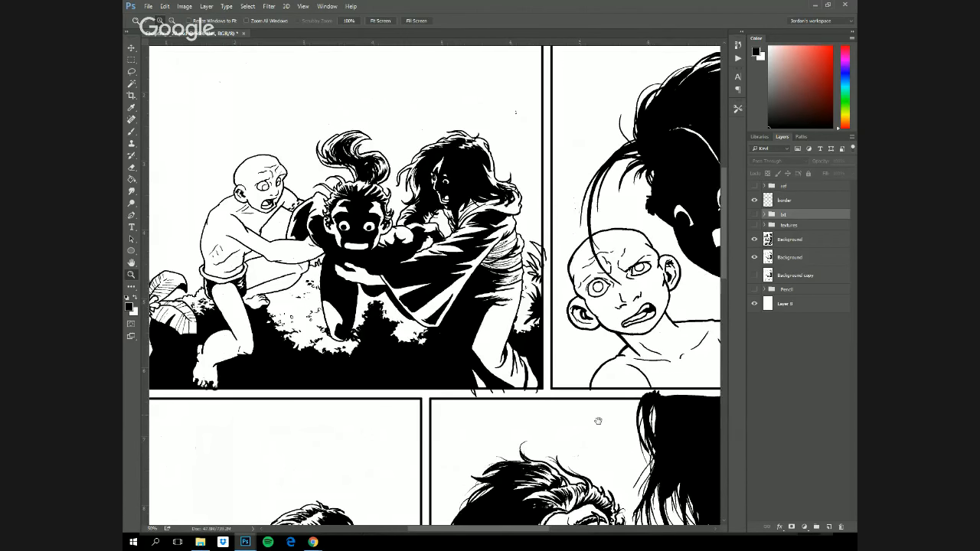
scroll(598, 422, "down", 5)
scroll(450, 265, "down", 5)
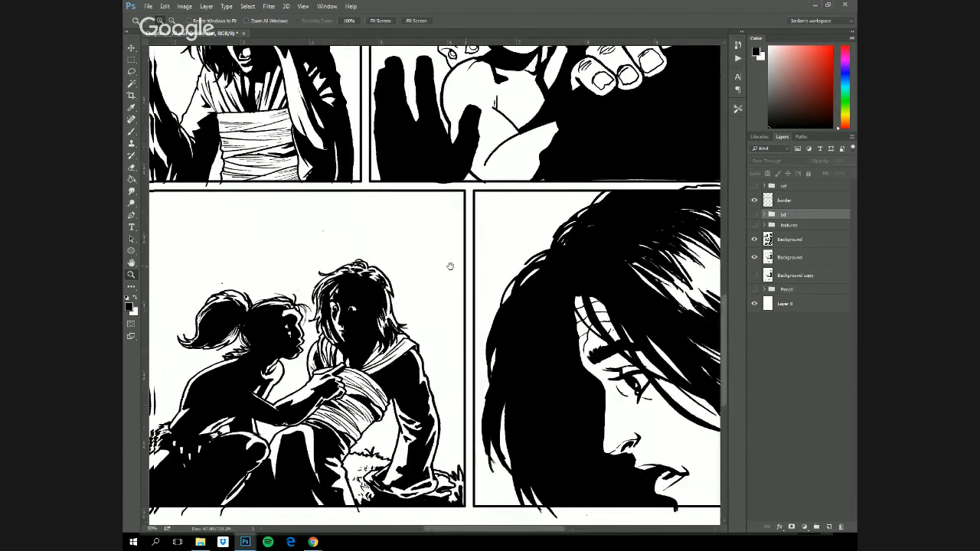
left_click_drag(451, 265, 672, 221)
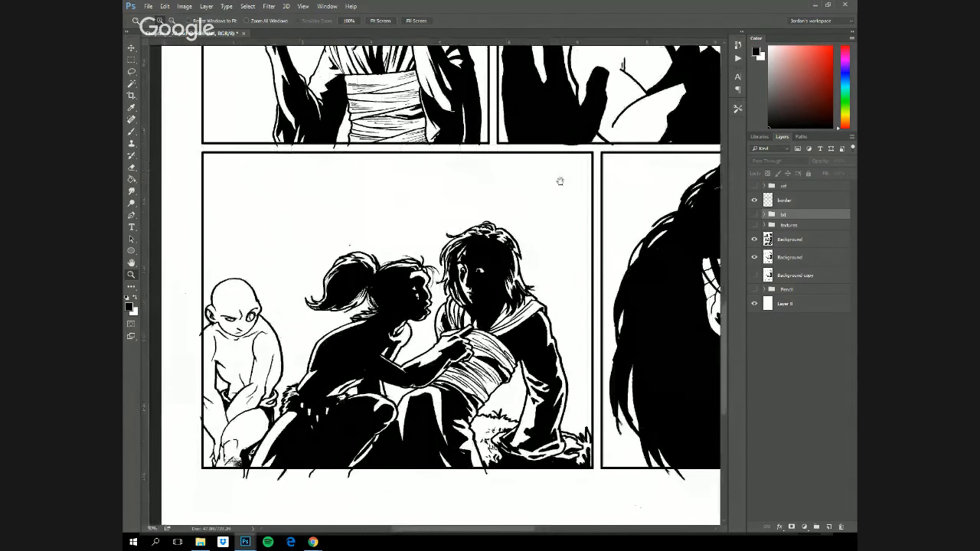
left_click(755, 240)
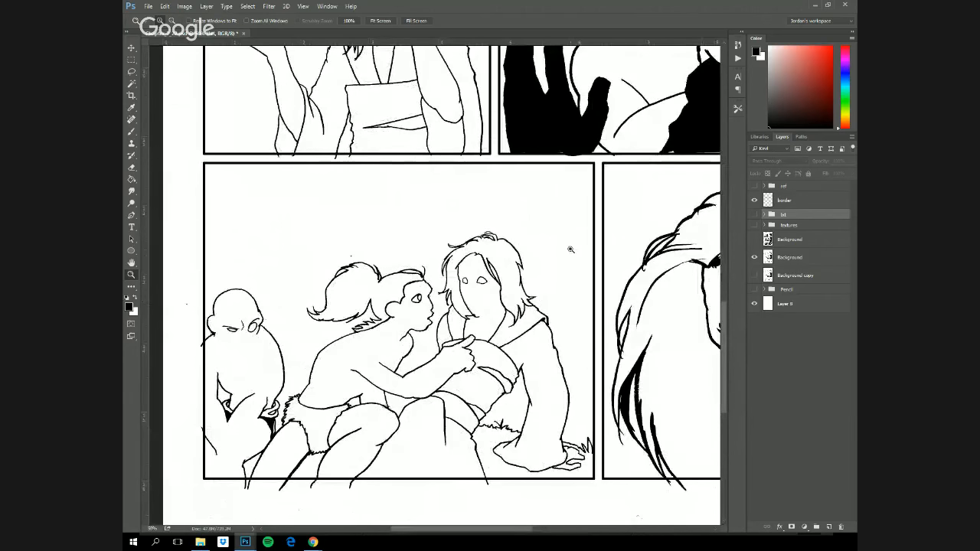
scroll(707, 227, "down", 3)
left_click_drag(705, 230, 615, 236)
scroll(615, 236, "down", 2)
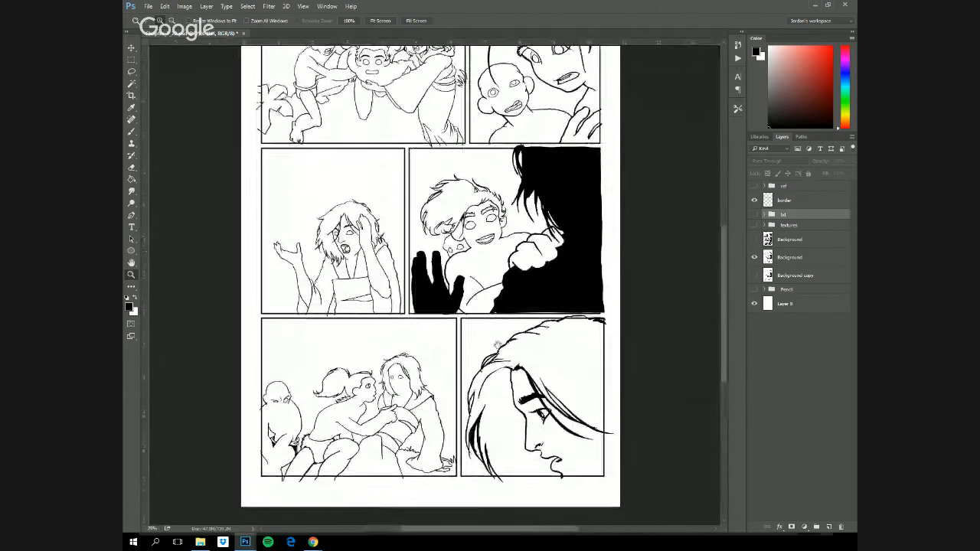
scroll(454, 194, "down", 2)
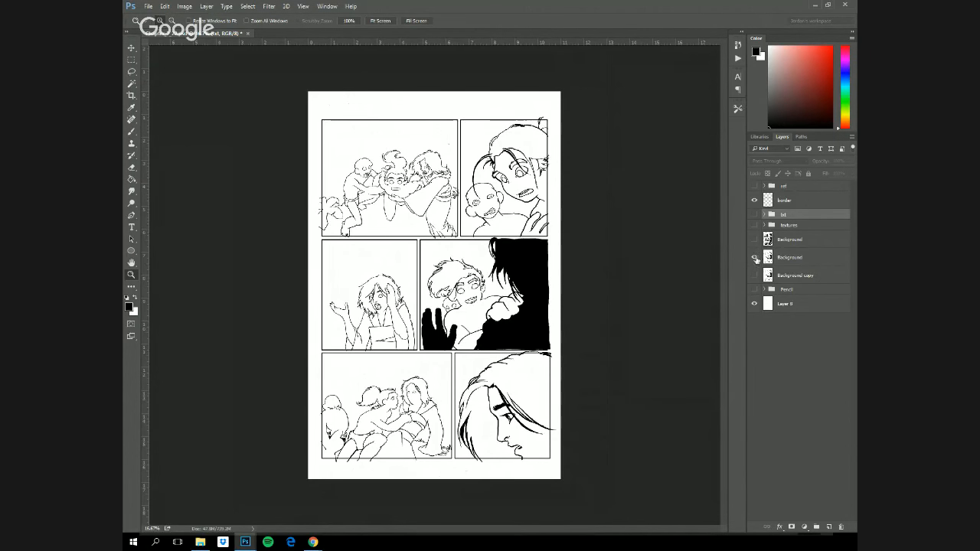
left_click_drag(303, 229, 525, 527)
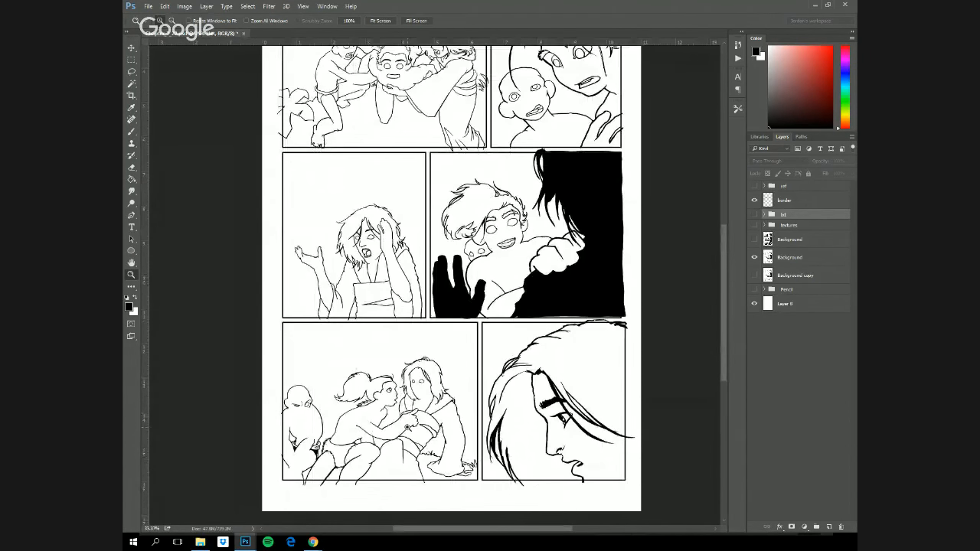
scroll(460, 307, "up", 3)
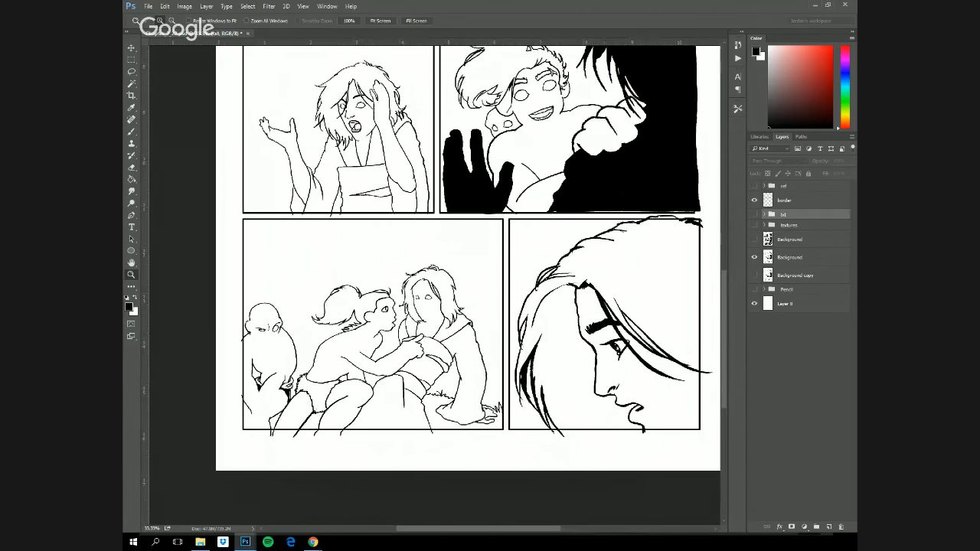
- Float the coloured Chapter_7 reference page, sample its dark blue with the brush, then close it
mouse_move(176, 123)
left_mouse_down()
mouse_move(299, 76)
mouse_move(288, 63)
left_mouse_up()
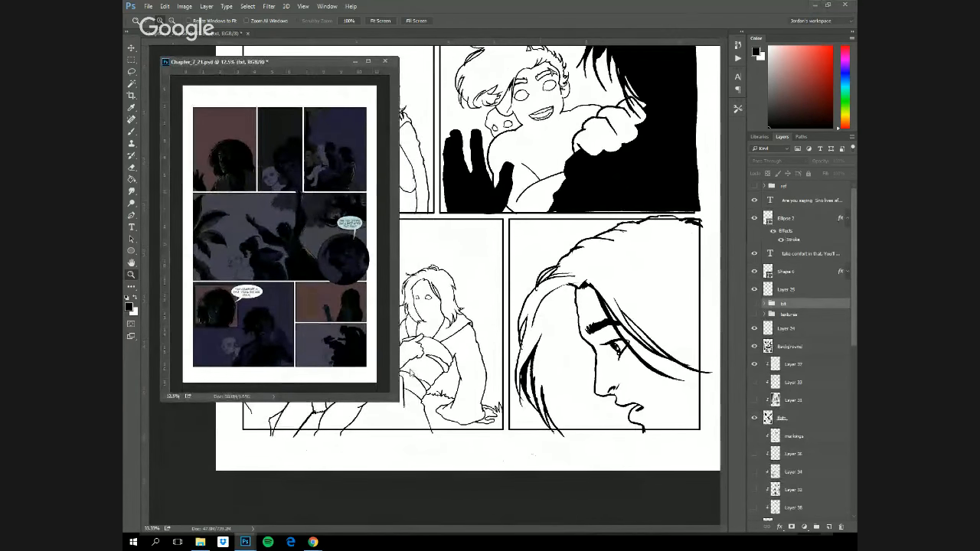
left_click_drag(396, 399, 427, 453)
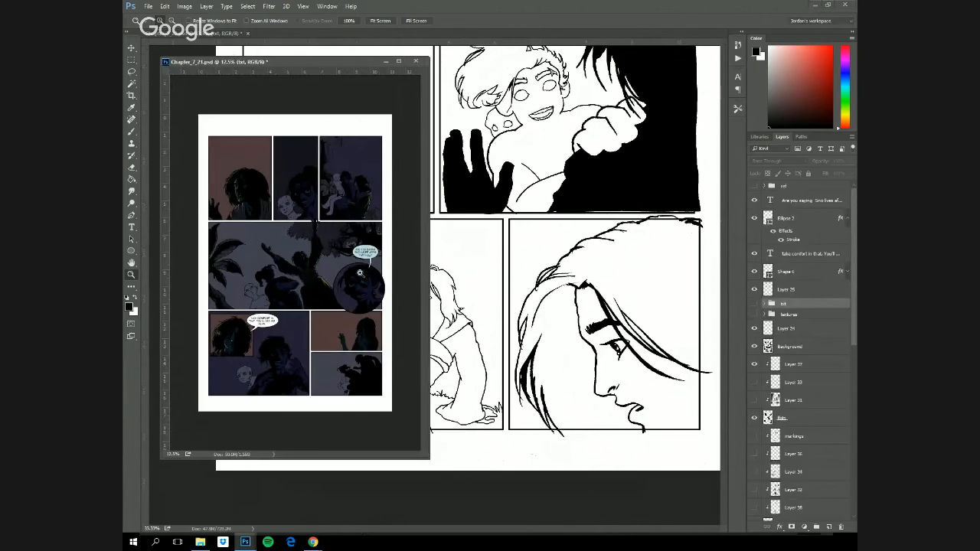
left_click(305, 188)
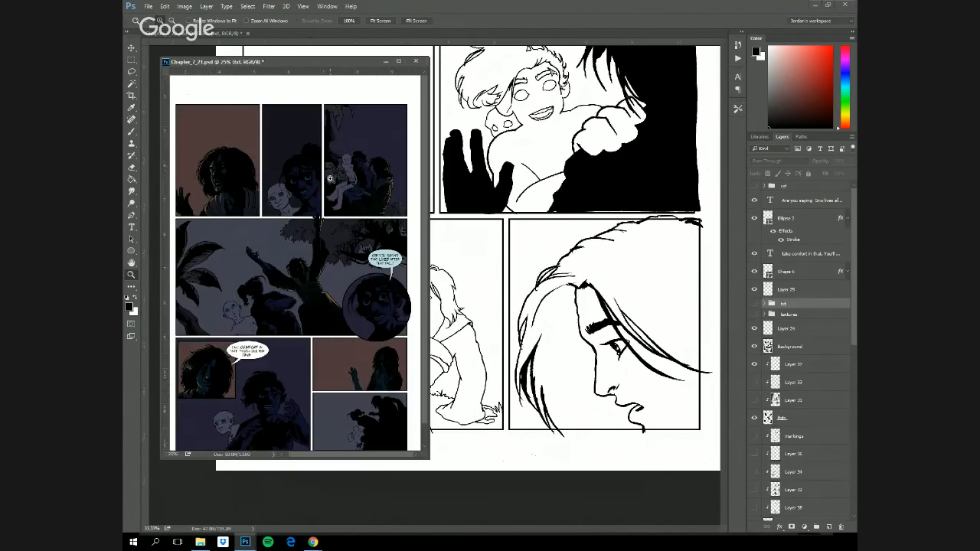
left_click(330, 192)
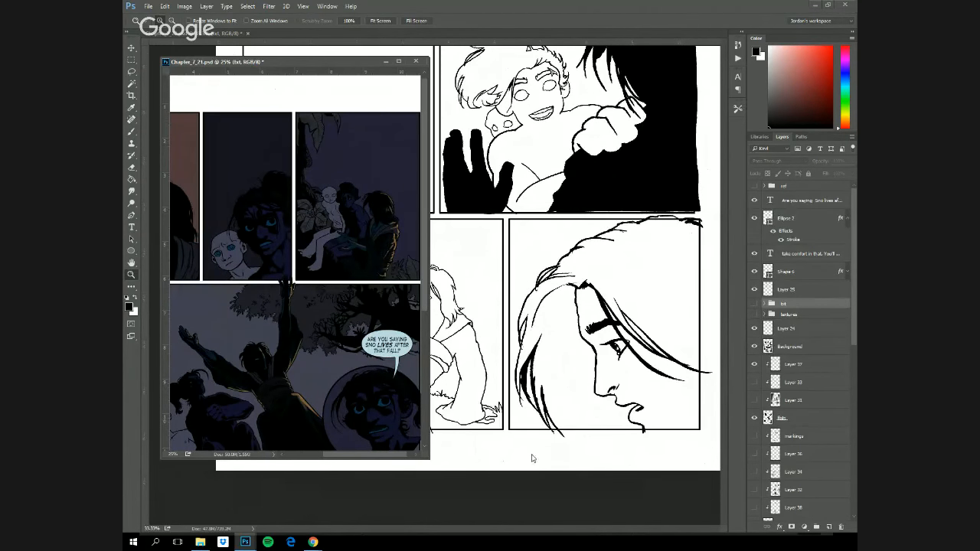
key("b")
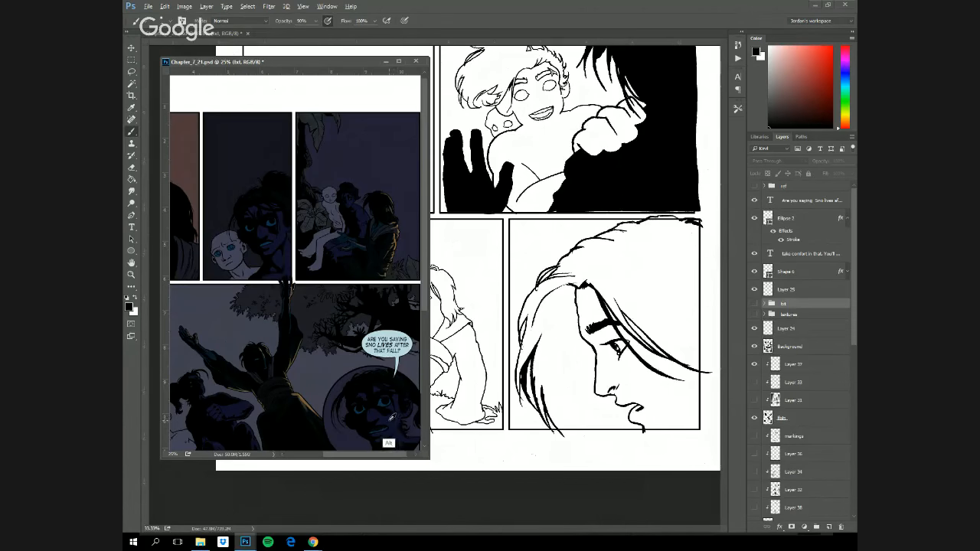
left_click(390, 418, "alt")
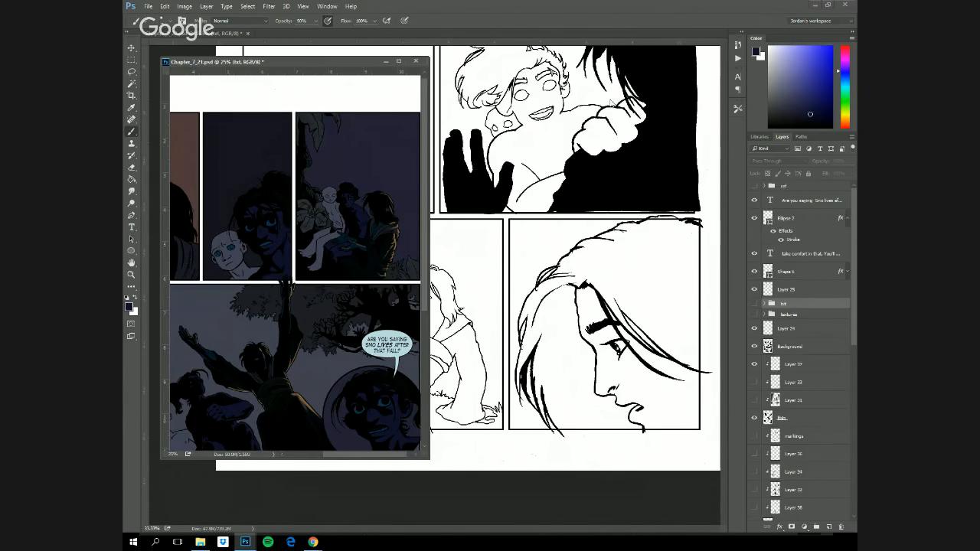
left_click_drag(308, 63, 265, 66)
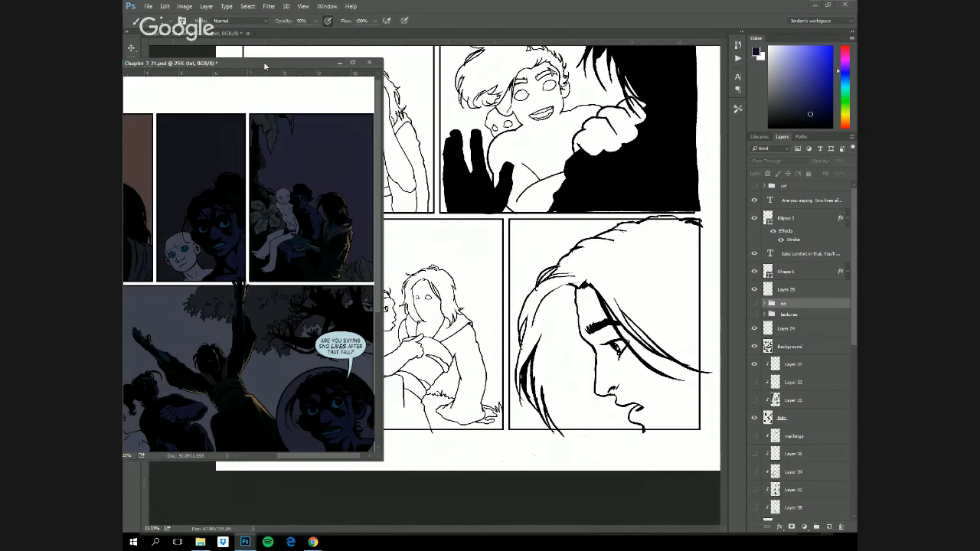
key("ctrl+w")
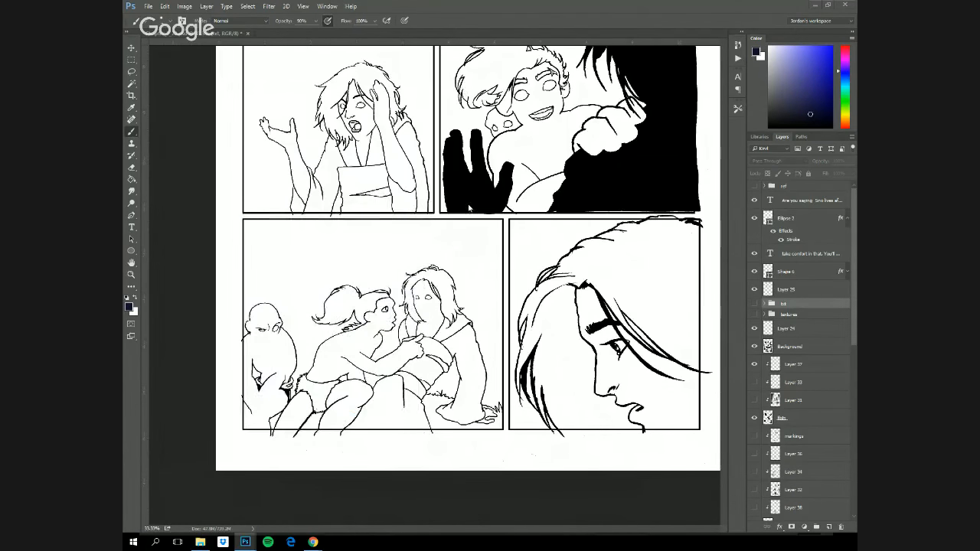
- Zoom into the lower-left line-art panel and move the reference page aside to uncover it
key("z")
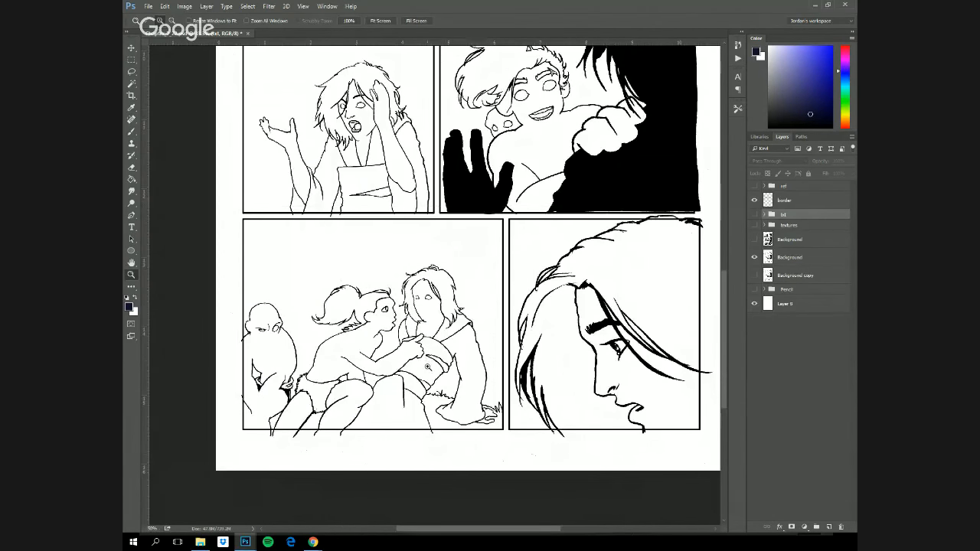
left_click_drag(427, 365, 538, 407)
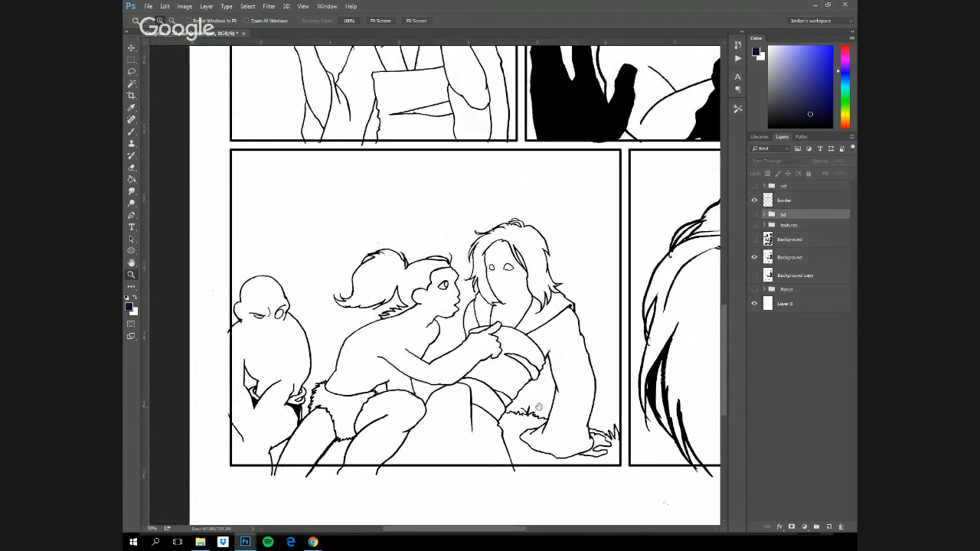
left_click(132, 182)
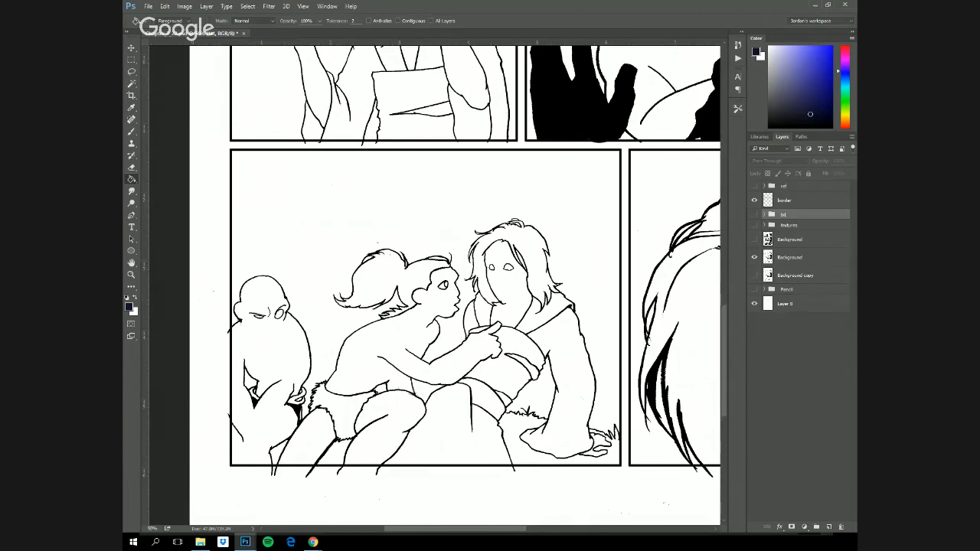
left_click_drag(154, 76, 360, 75)
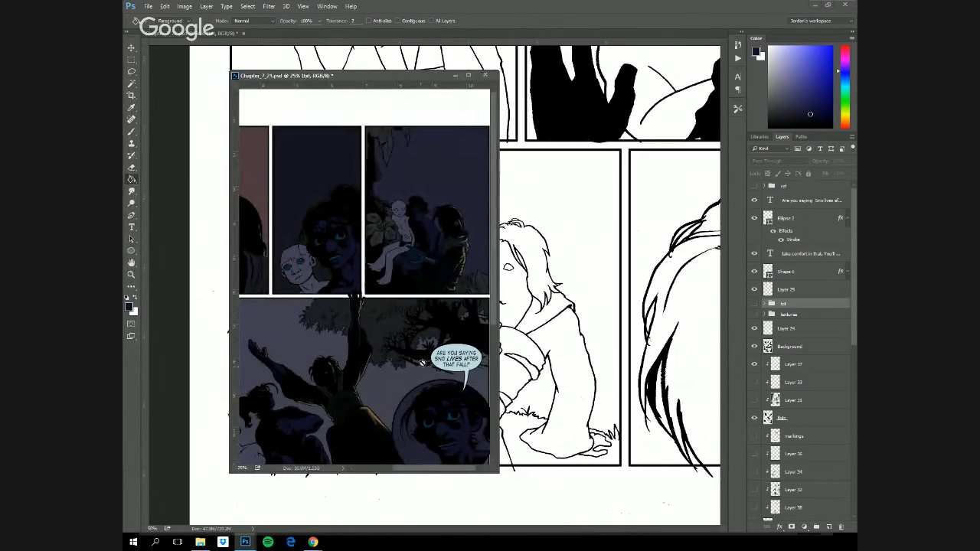
key("b")
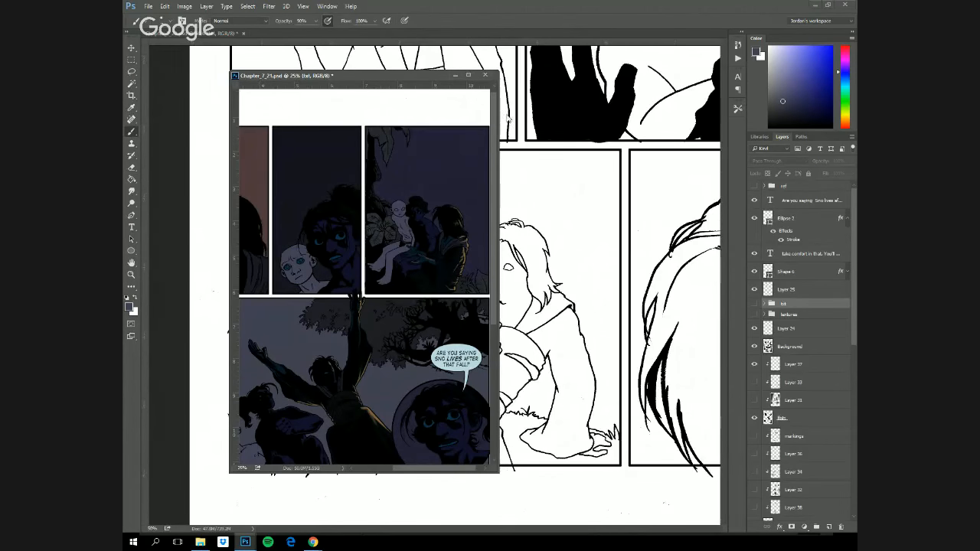
left_click_drag(403, 76, 91, 76)
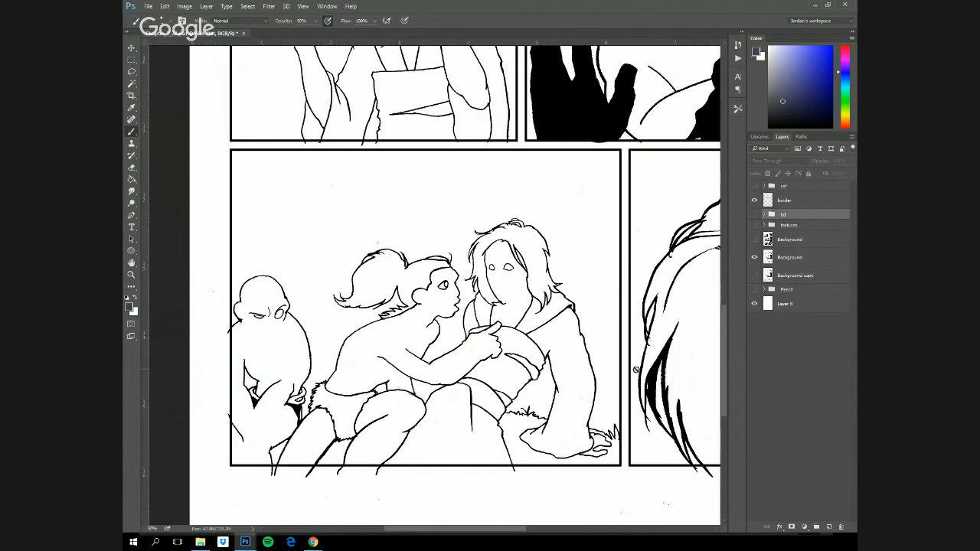
- Add a new layer above Pencil and set the Background ink layer to Multiply
left_click(808, 288)
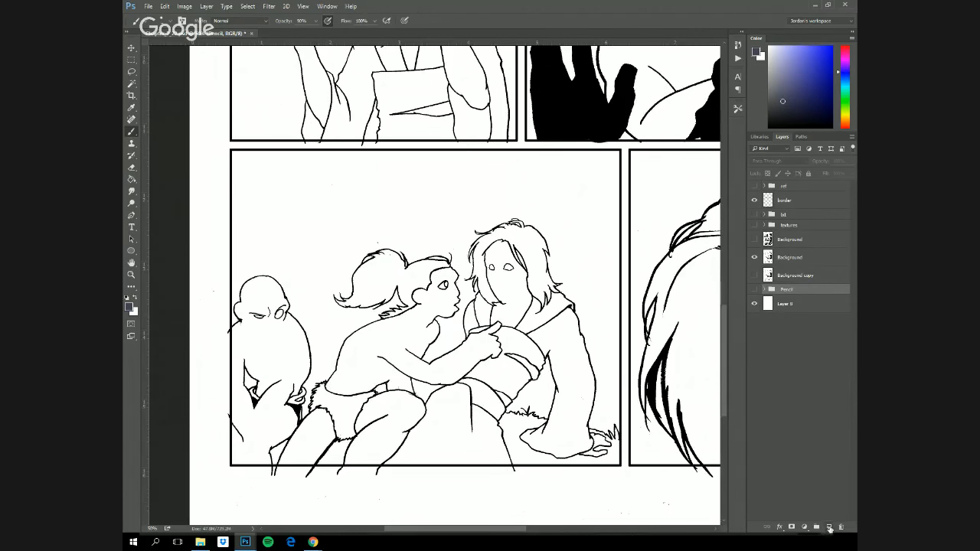
left_click(828, 526)
left_click(817, 258)
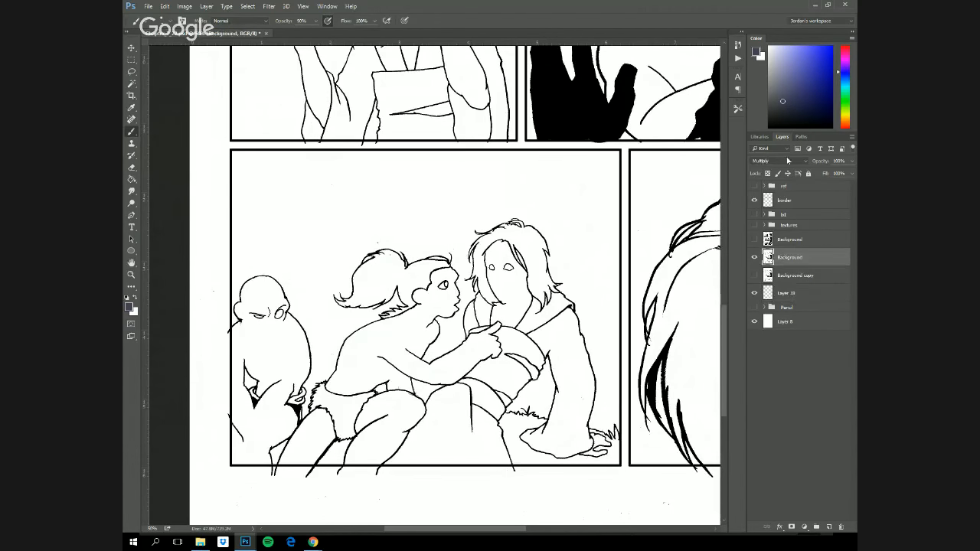
left_click(777, 161)
left_click(774, 184)
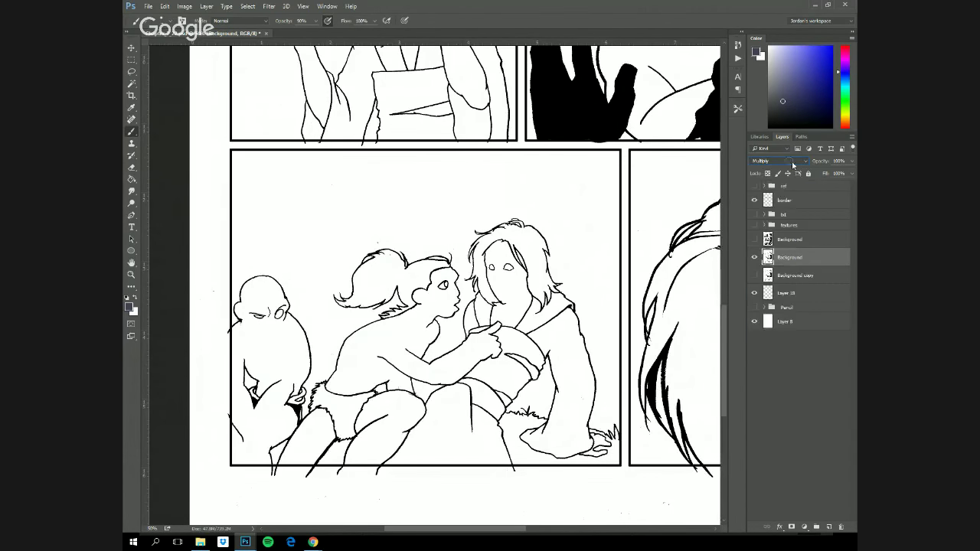
left_click(813, 294)
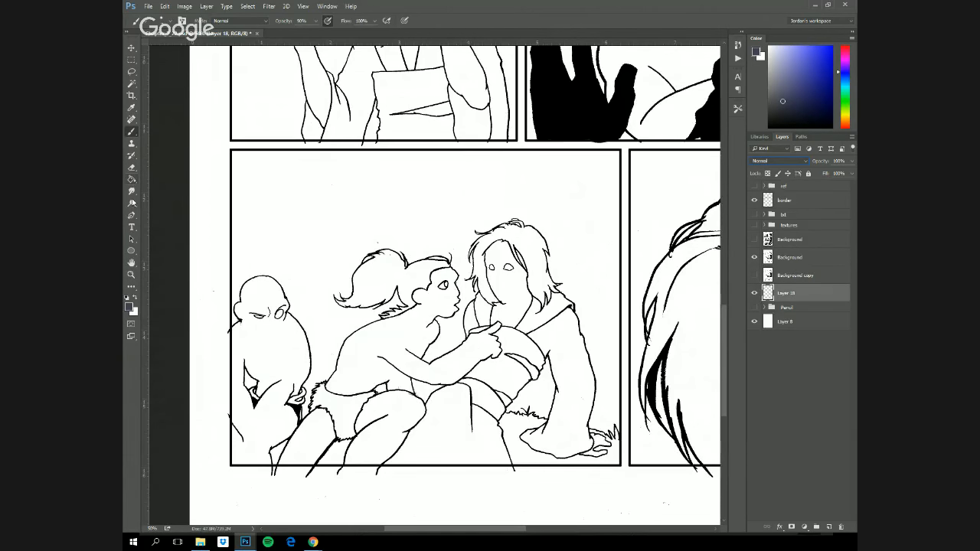
- Draw a dark blue-grey rectangle covering the lower-left panel on the new layer
right_click(132, 250)
left_click(174, 259)
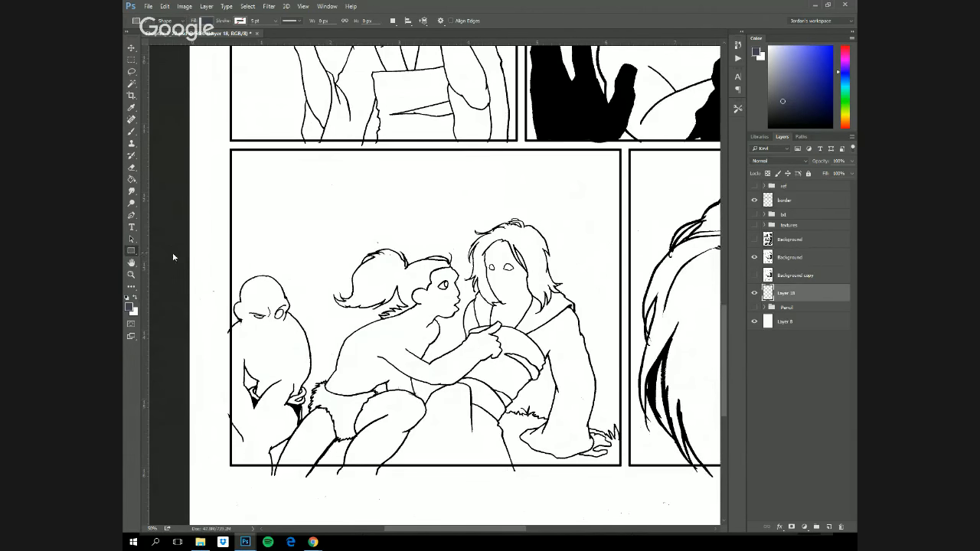
left_click_drag(622, 151, 230, 464)
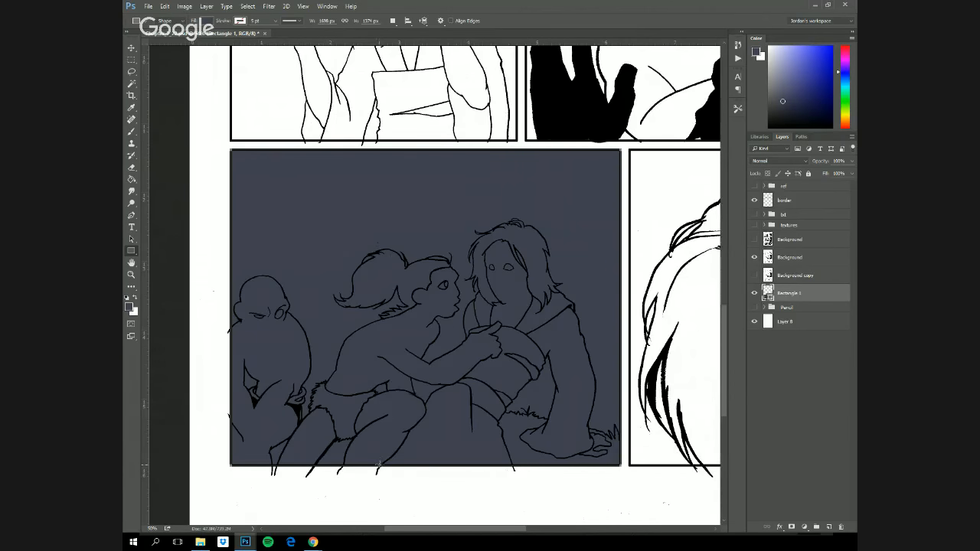
left_click(821, 259)
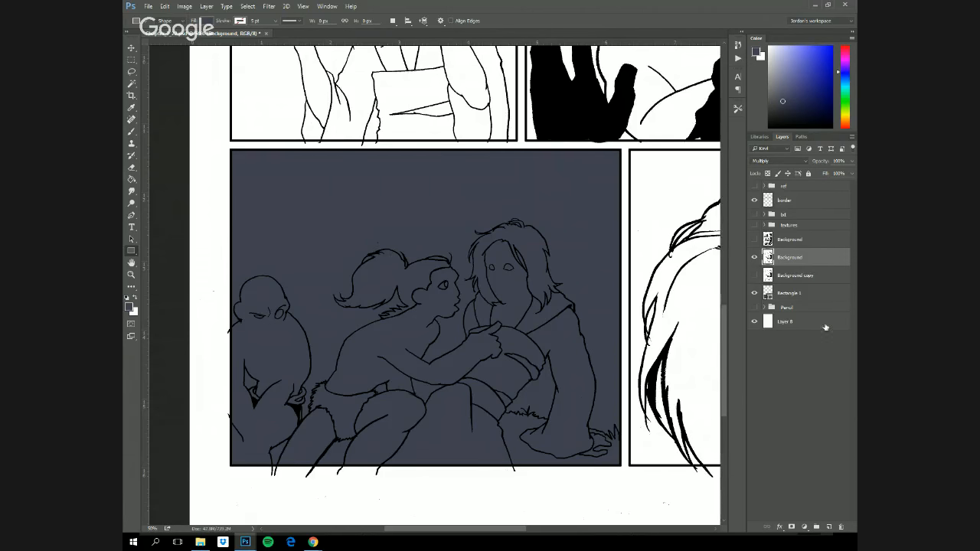
left_click(805, 162)
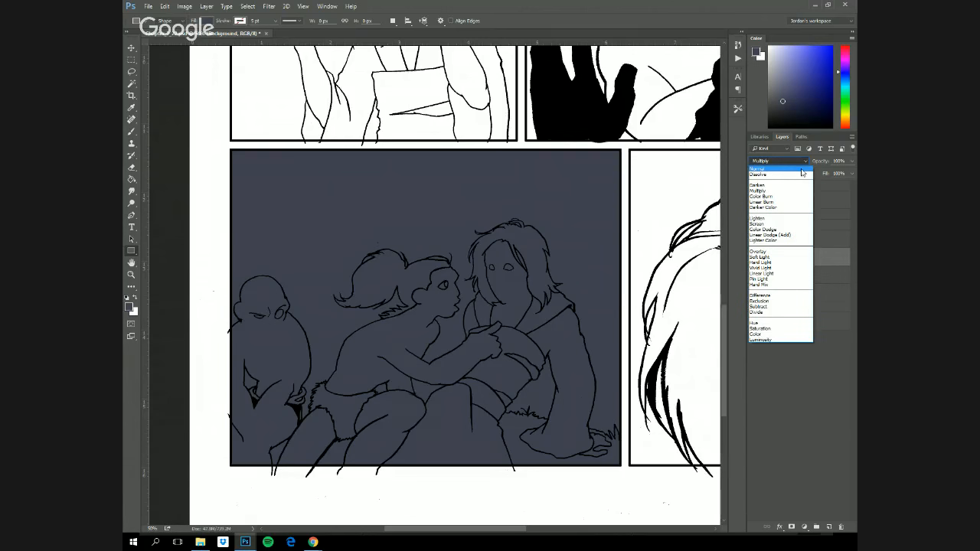
- Return the inks to Normal, Magic Wand all white with Contiguous off, delete it and deselect
left_click(801, 170)
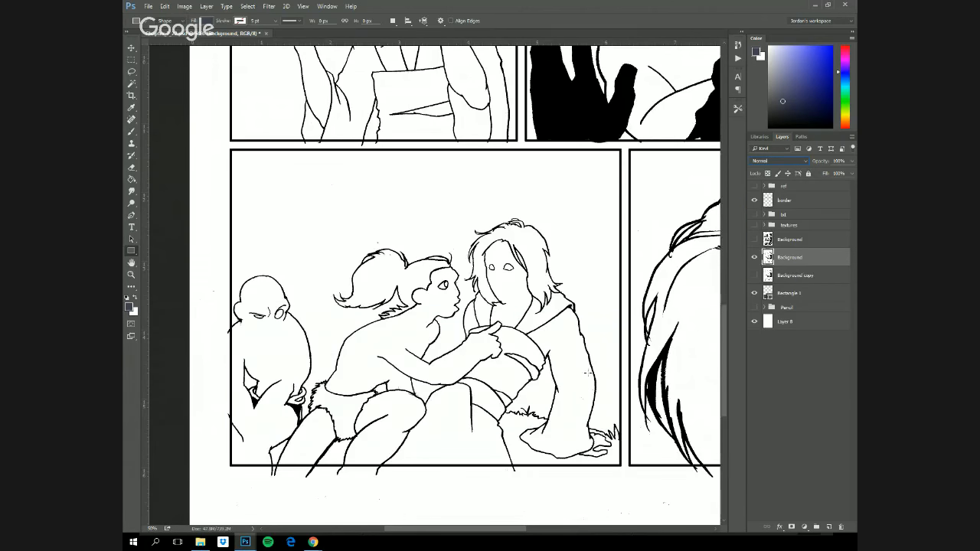
left_click(132, 84)
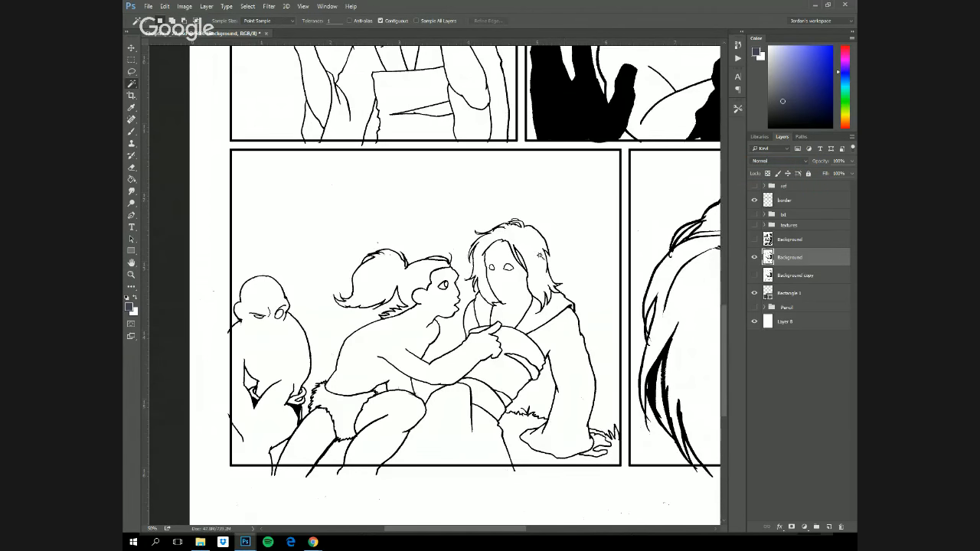
left_click(380, 20)
left_click(441, 204)
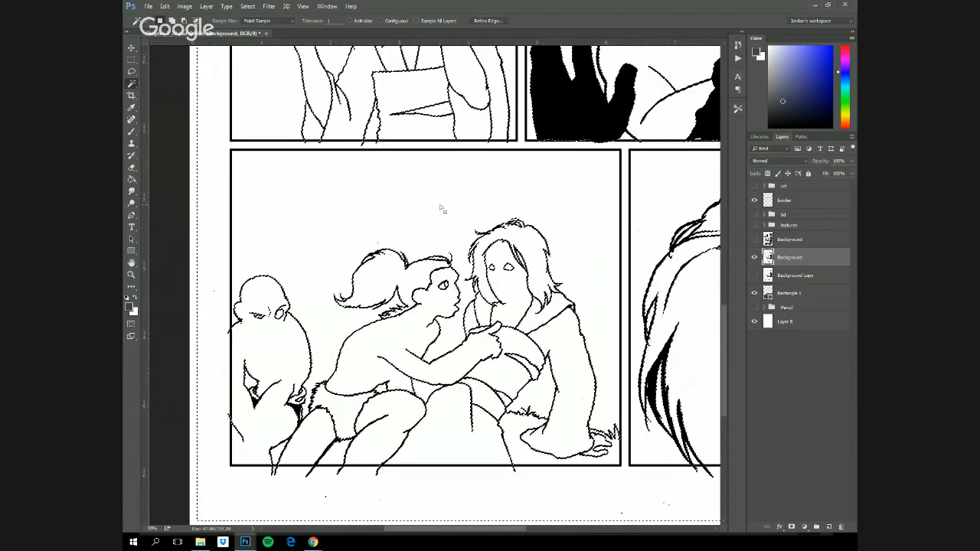
key("alt+BackSpace")
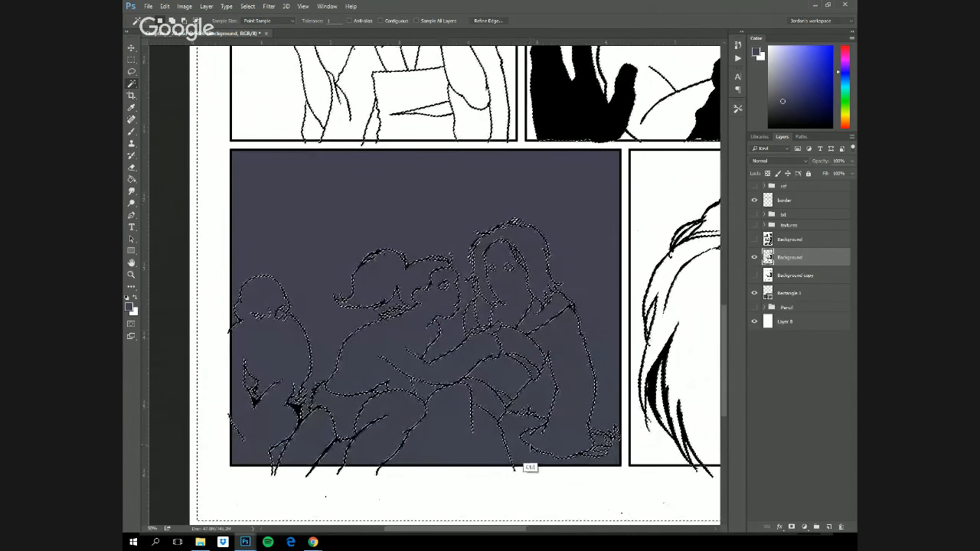
key("ctrl+d")
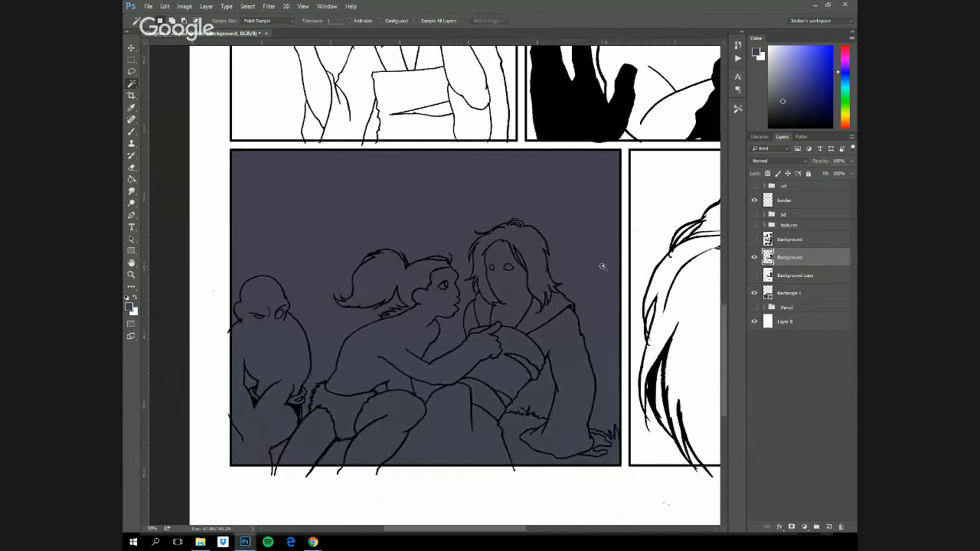
key("z")
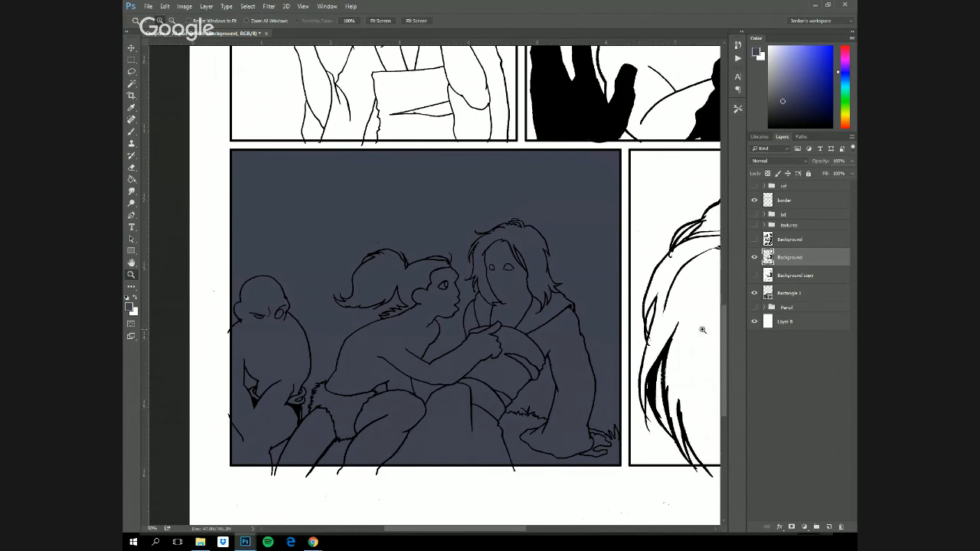
left_click_drag(686, 337, 538, 294)
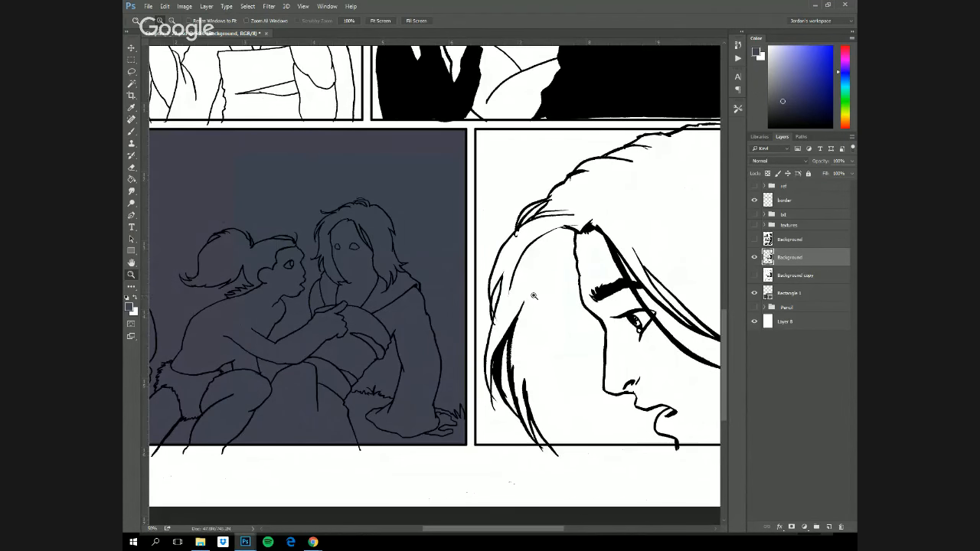
left_click_drag(534, 296, 489, 333)
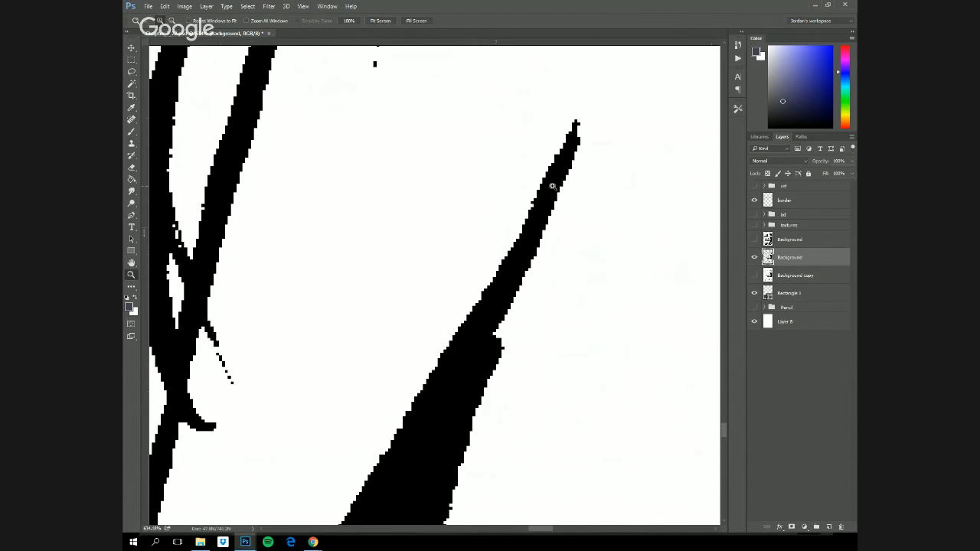
left_click(327, 380, "alt")
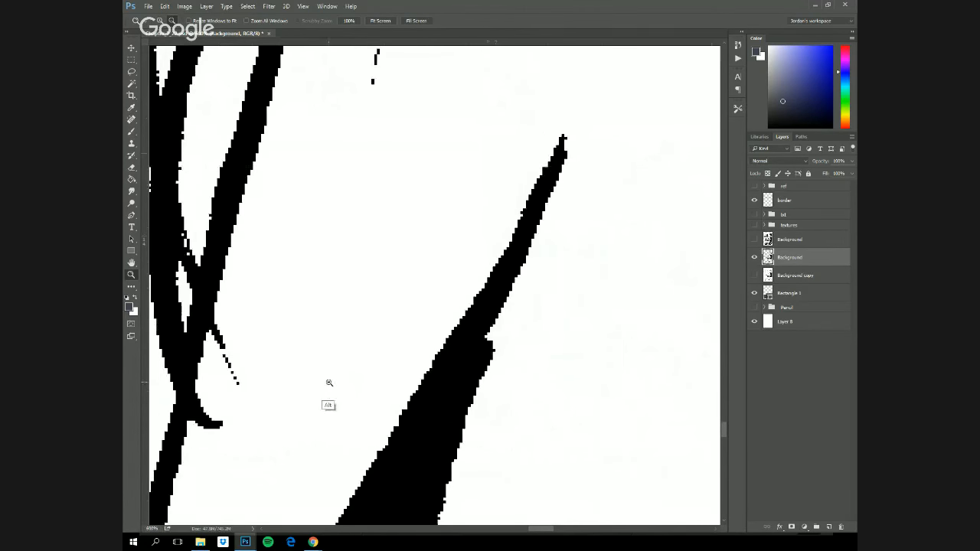
left_click(326, 384, "alt")
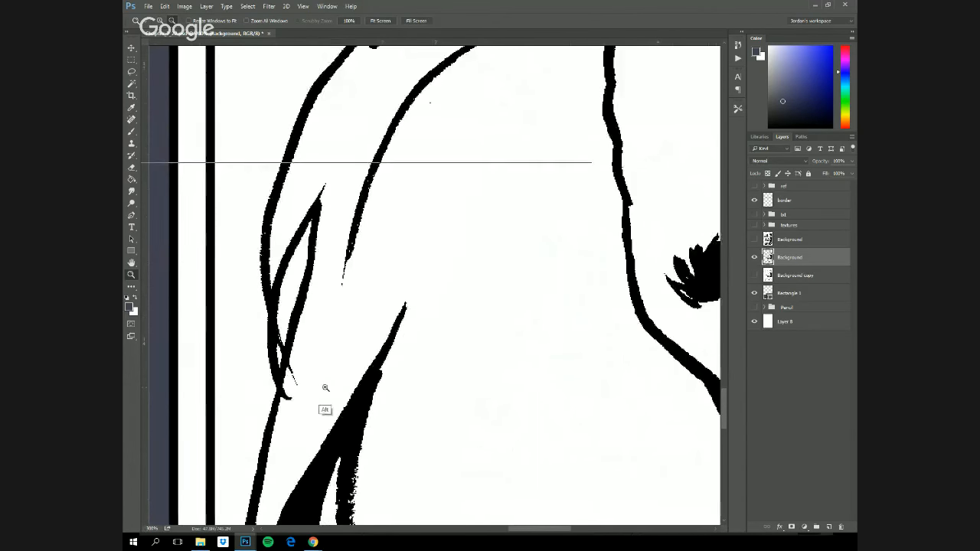
left_click(324, 386, "alt")
left_click(323, 392, "alt")
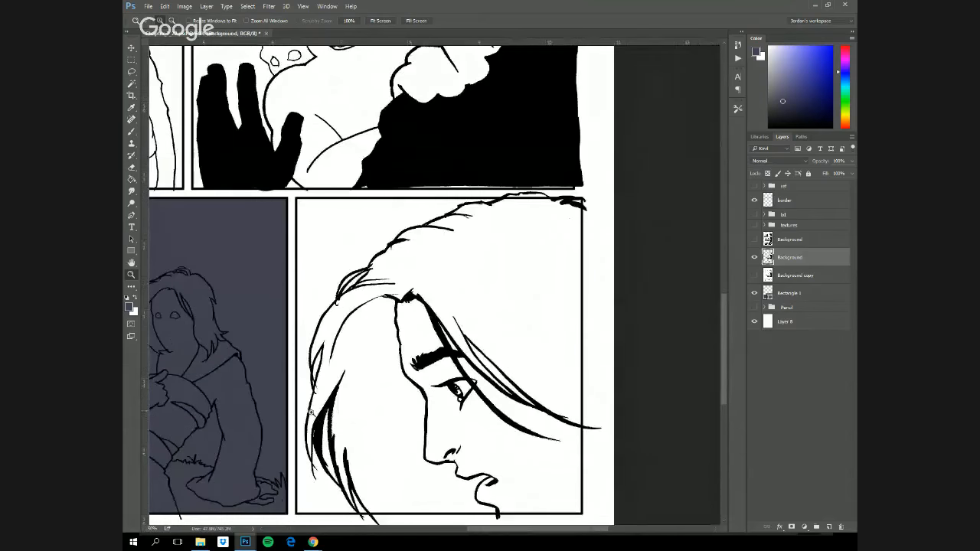
left_click_drag(322, 413, 560, 359)
left_click(505, 382)
left_click_drag(506, 383, 449, 322)
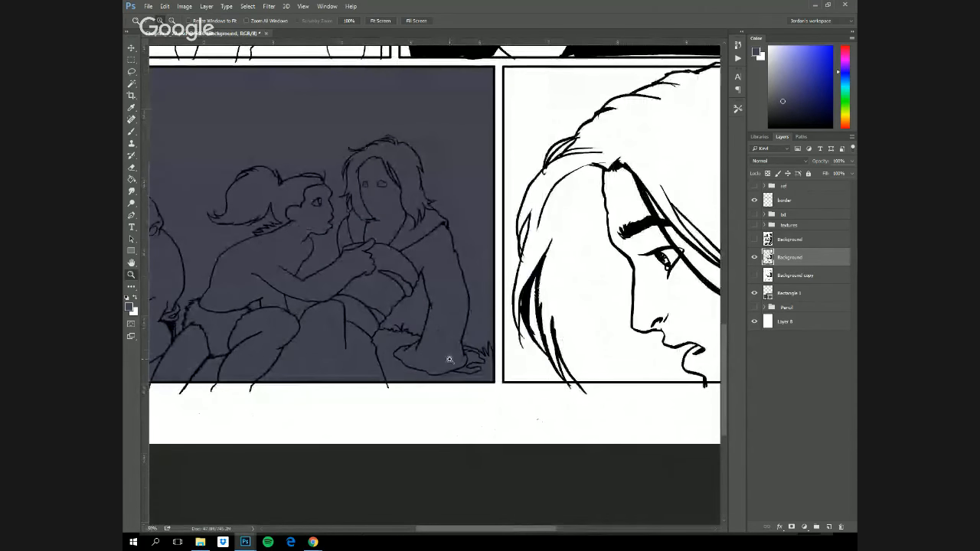
- Paint a test brush stroke below the panels and zoom in to inspect its pixels
key("b")
key("b")
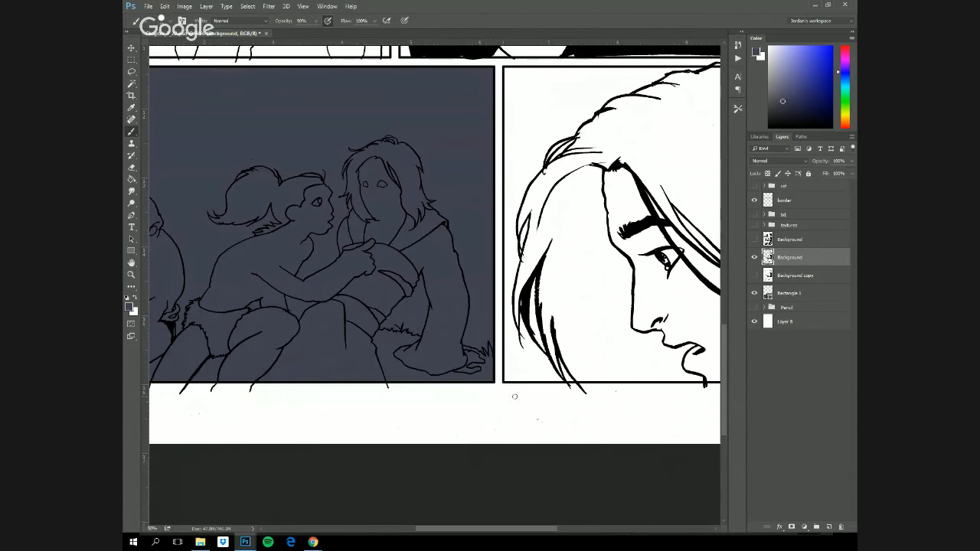
left_click_drag(515, 396, 328, 408)
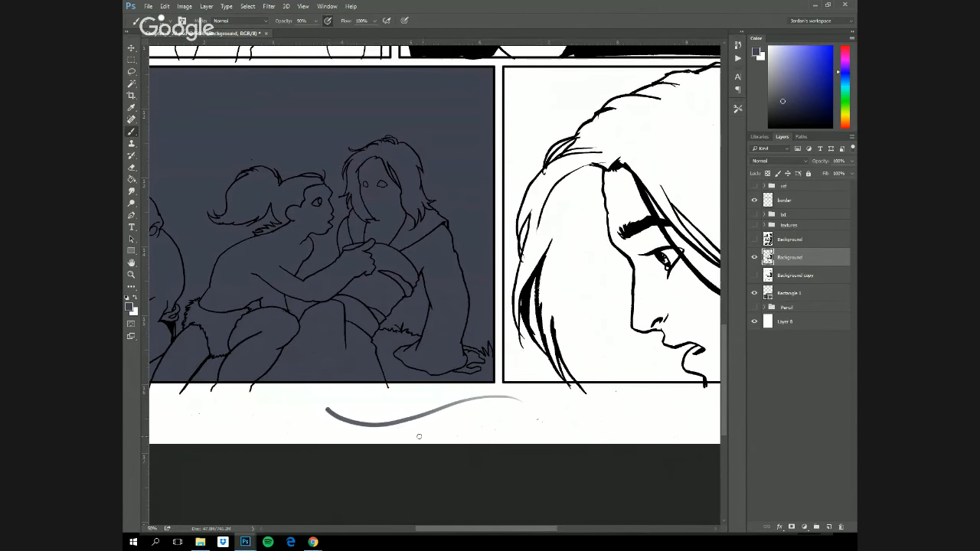
key("ctrl+z")
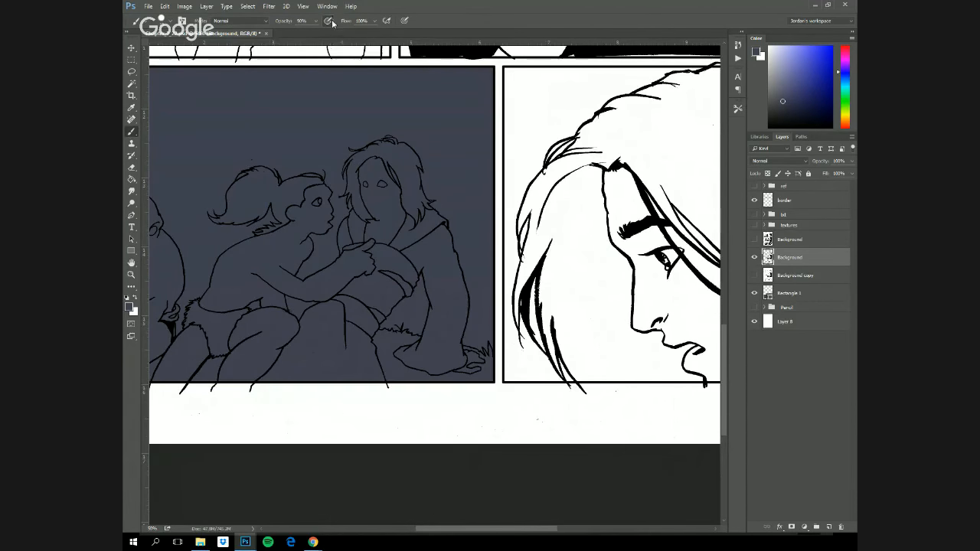
left_click_drag(504, 406, 387, 427)
key("z")
left_click(422, 428)
left_click(421, 428)
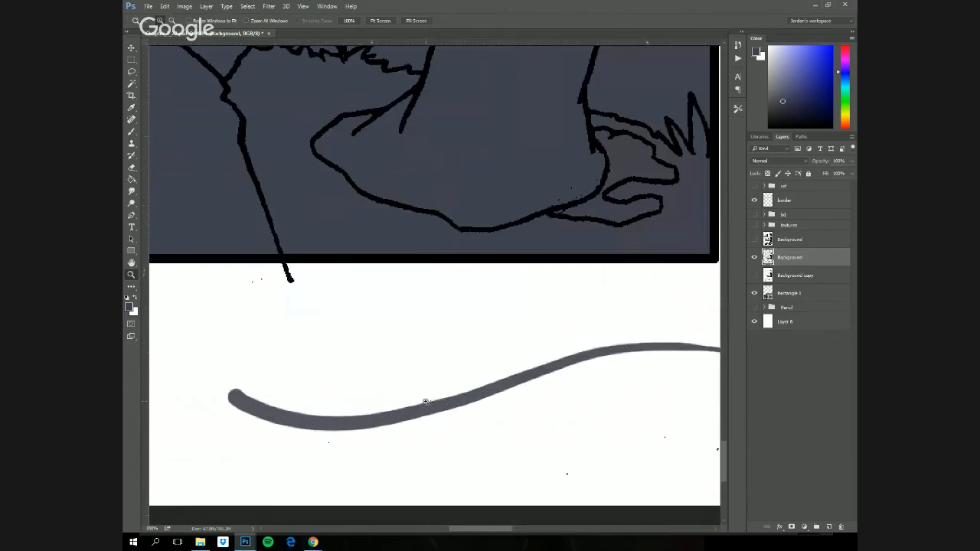
left_click(421, 427)
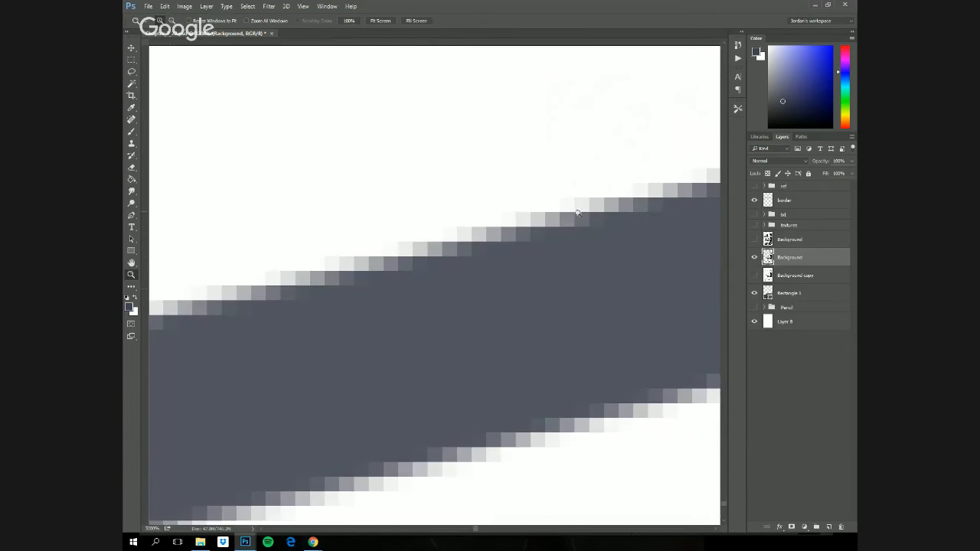
left_click(479, 404, "alt")
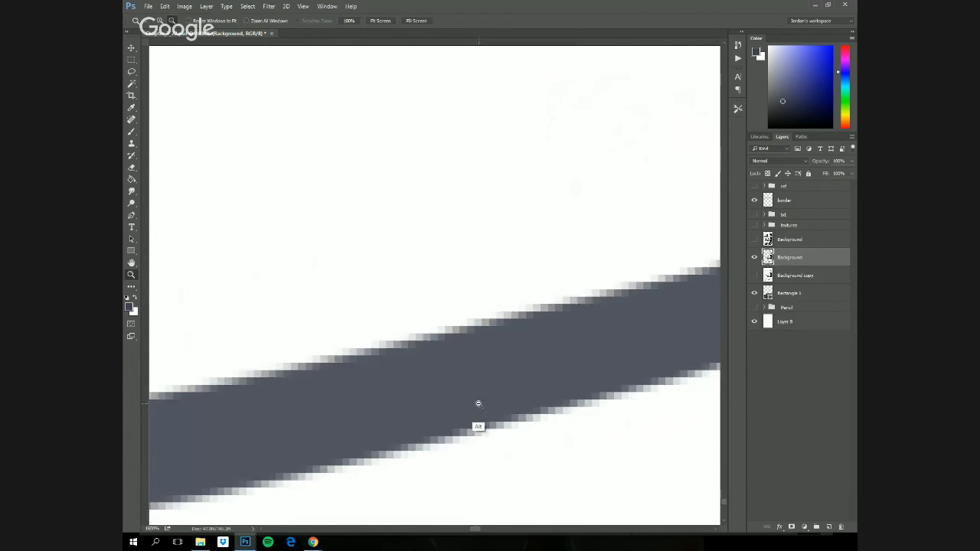
left_click(479, 403, "alt")
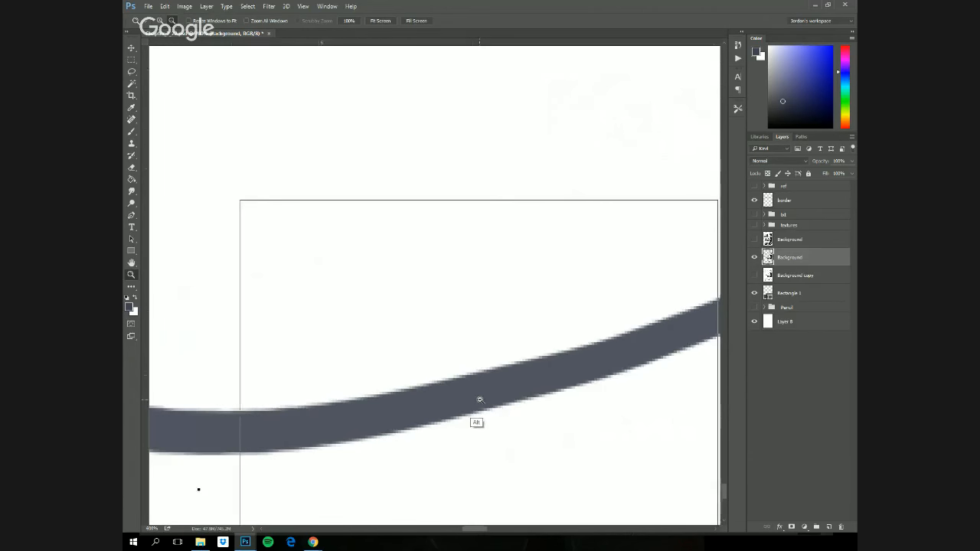
left_click(479, 398, "alt")
left_click(475, 409, "alt")
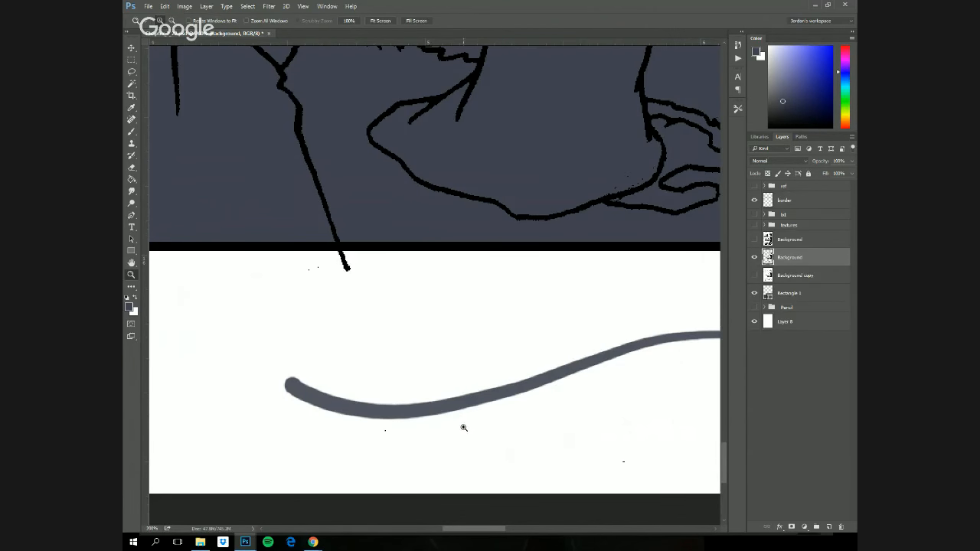
left_click(563, 429, "alt")
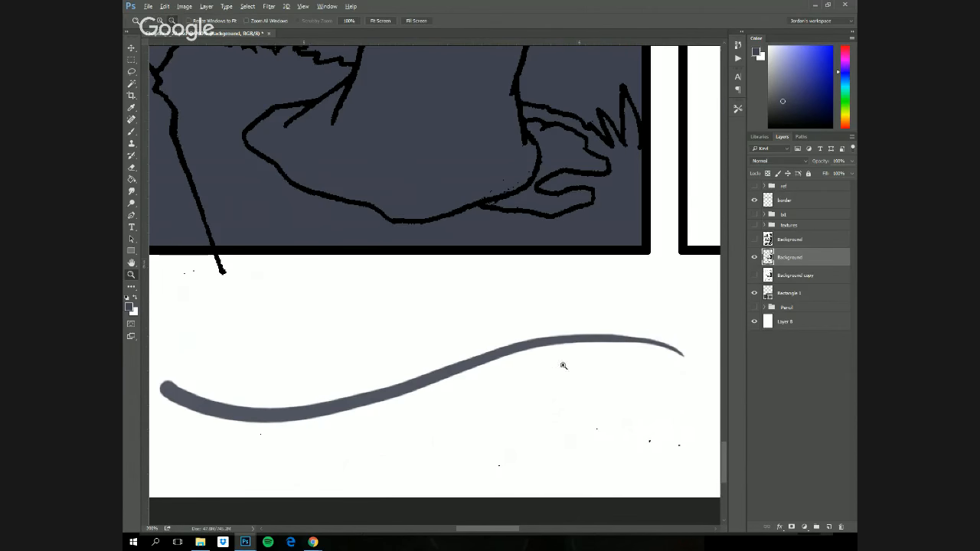
left_click(671, 371, "alt")
- Marquee-select and delete the stray stroke, deselect, then fit the first panel in view
key("m")
left_click_drag(640, 335, 334, 414)
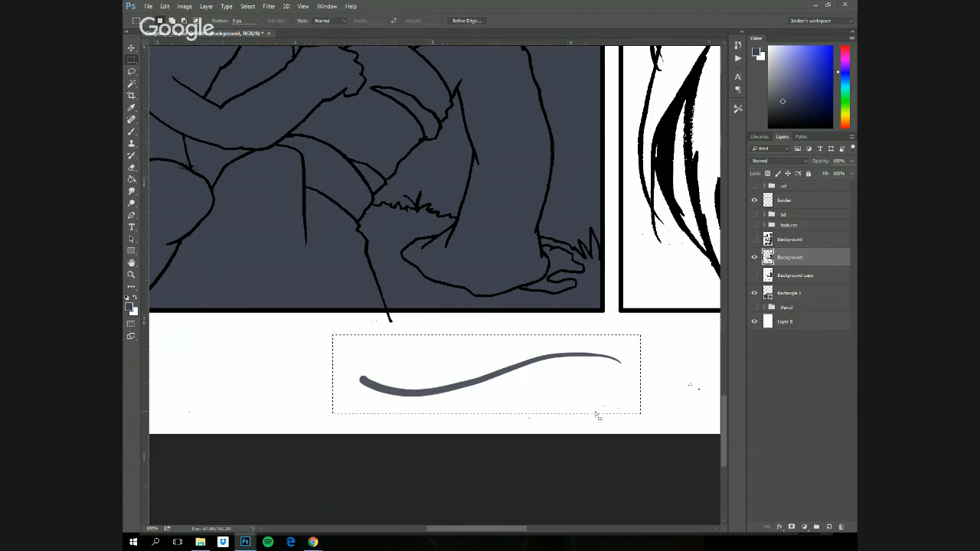
key("Delete")
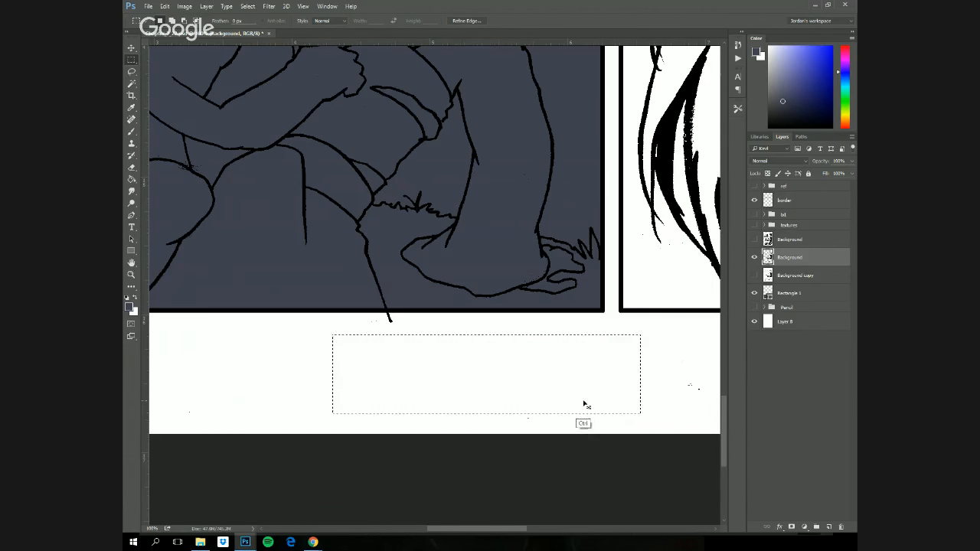
key("ctrl+d")
left_click_drag(338, 218, 358, 232)
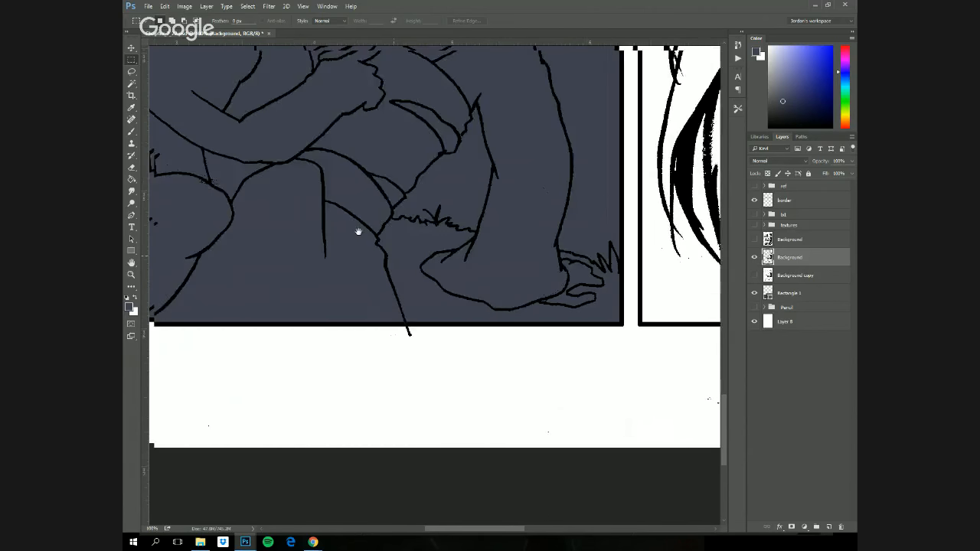
key("ctrl+0")
left_click_drag(280, 171, 661, 486)
left_click_drag(540, 395, 538, 417)
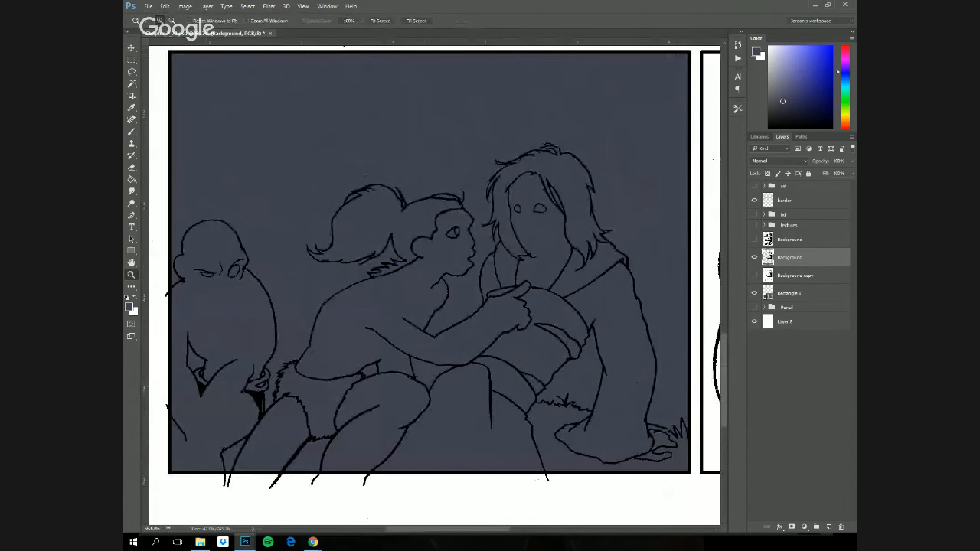
- Swap colours and Paint Bucket the middle character's body with navy, Contiguous on
key("b")
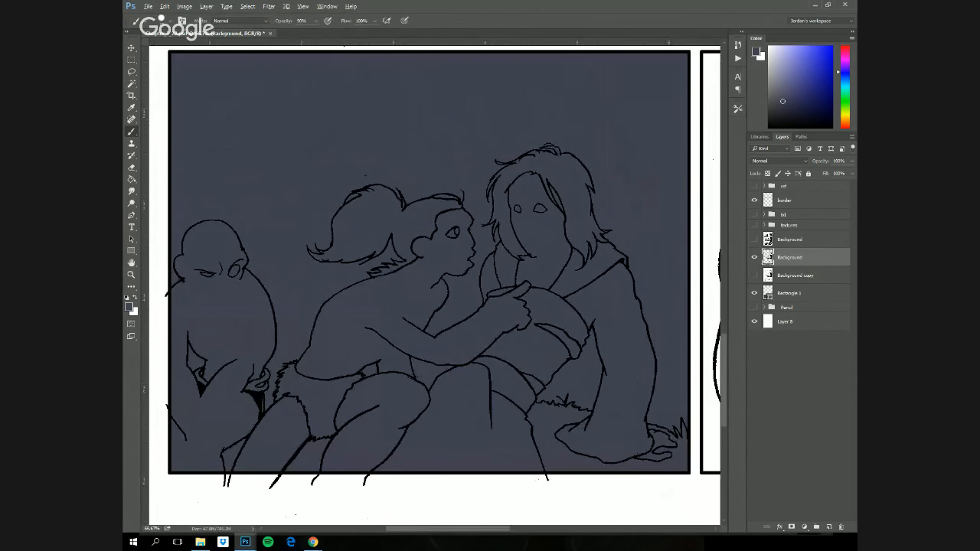
key("x")
left_click(132, 184)
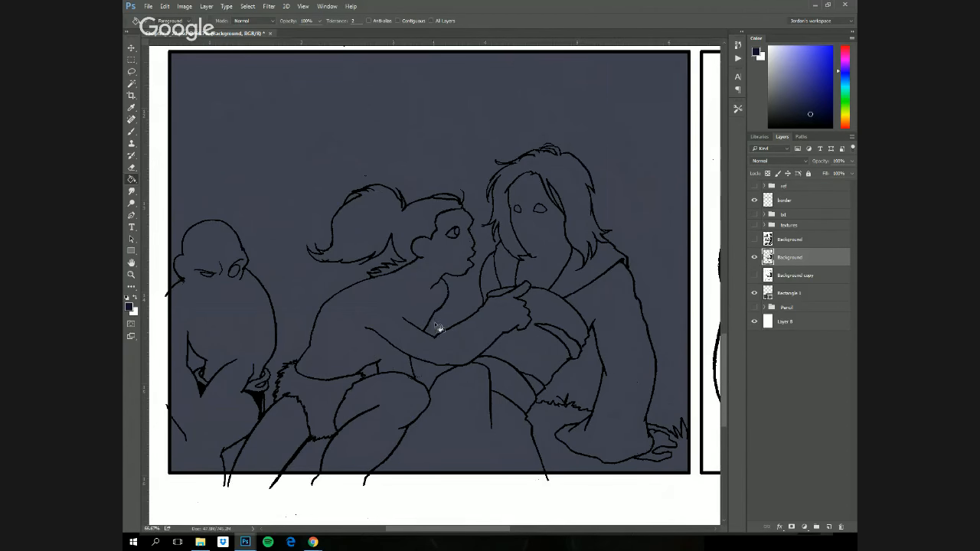
left_click(398, 21)
left_click(373, 315)
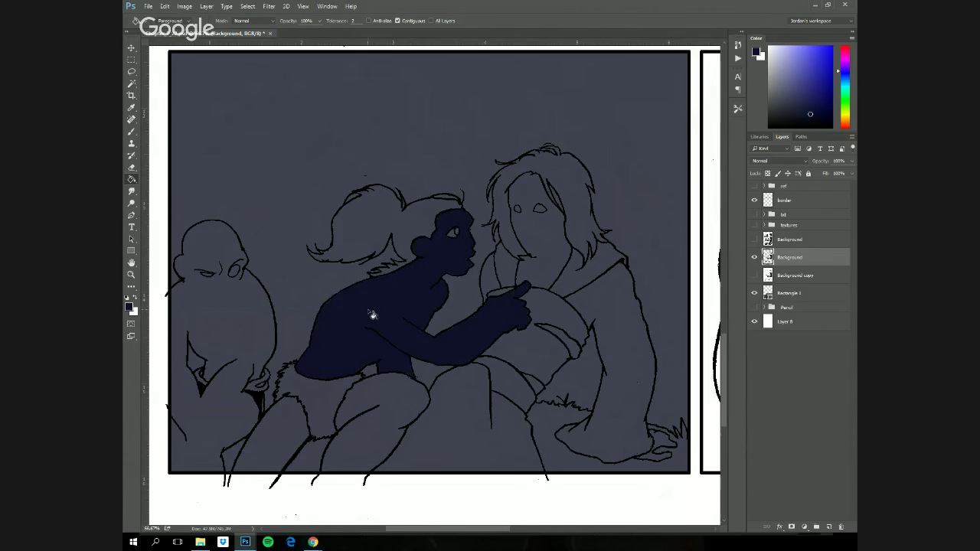
- Undo an accidental whole-canvas fill and flood the background around the figures with navy
left_click(397, 21)
left_click(417, 226)
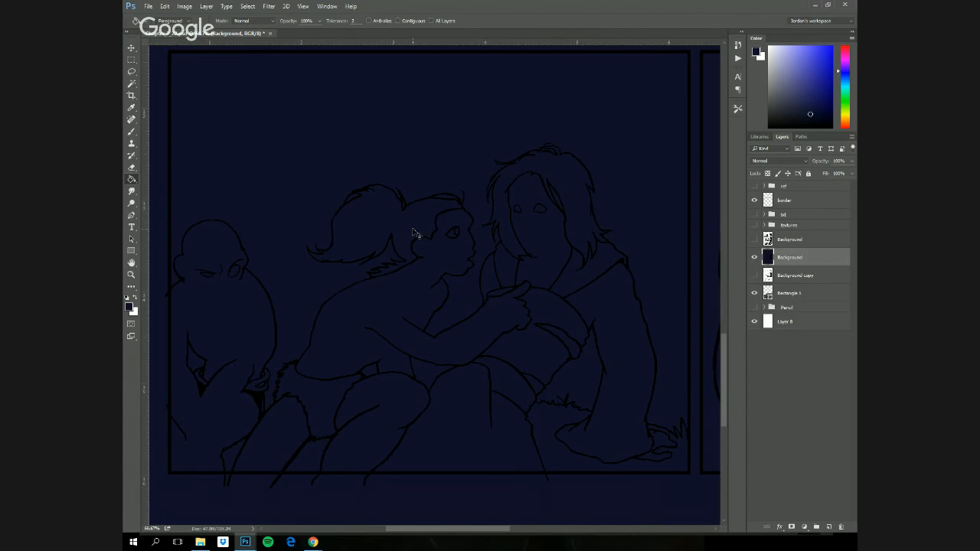
key("ctrl+z")
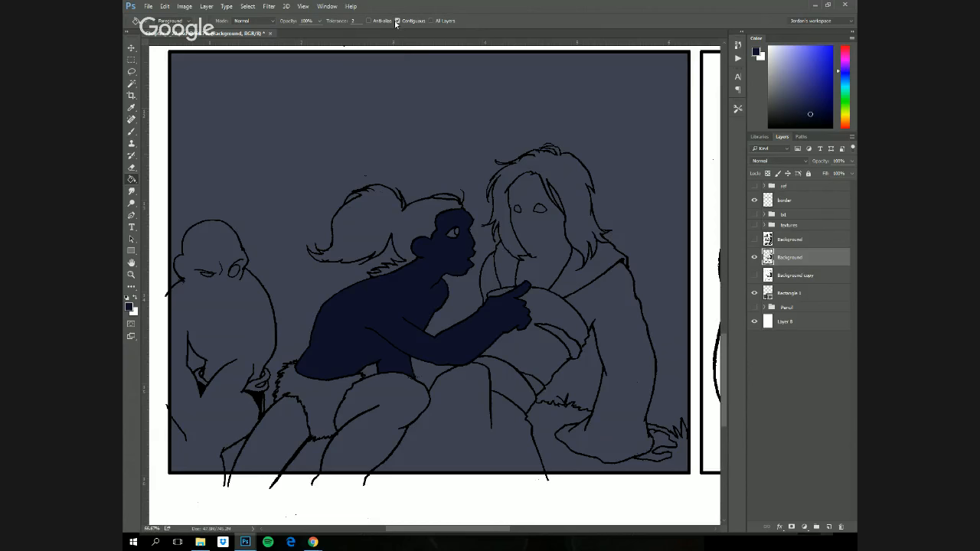
left_click(360, 457)
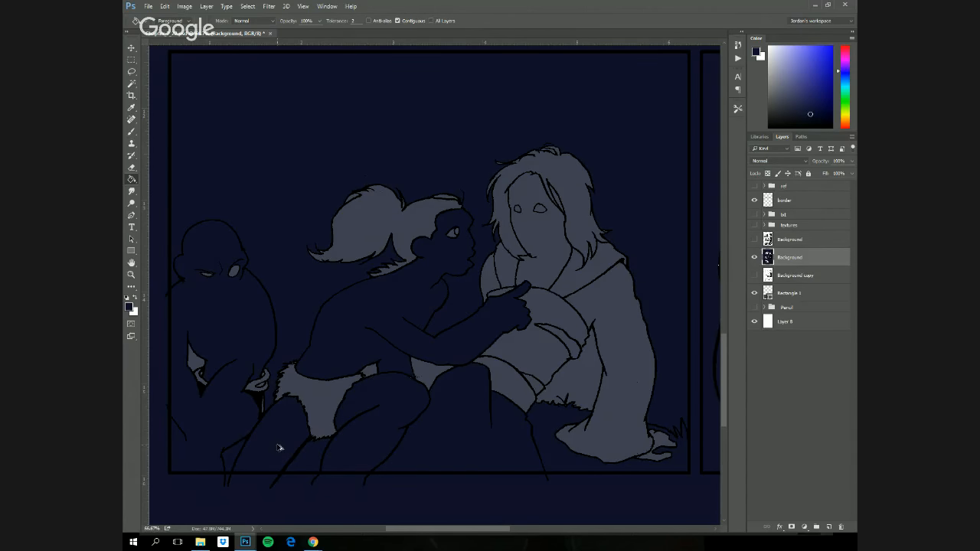
- Undo the navy background, toggle the border layer, hide the Rectangle 1 grey tint and show Background copy
key("ctrl+z")
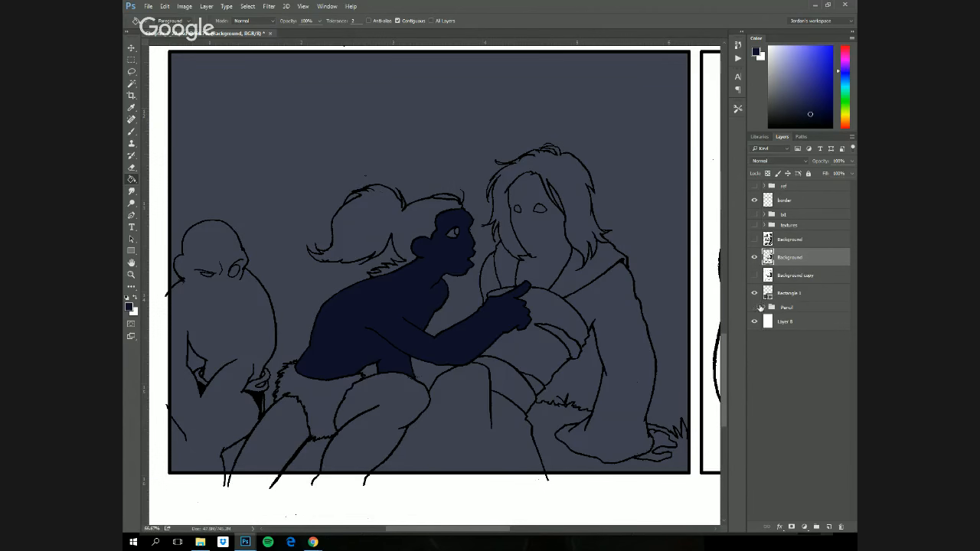
left_click(756, 200)
left_click(756, 200)
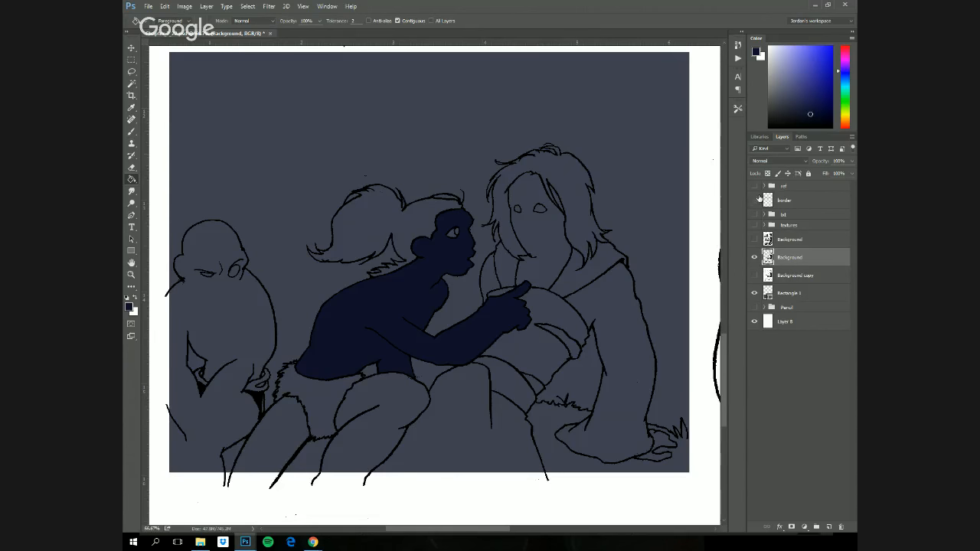
left_click(755, 200)
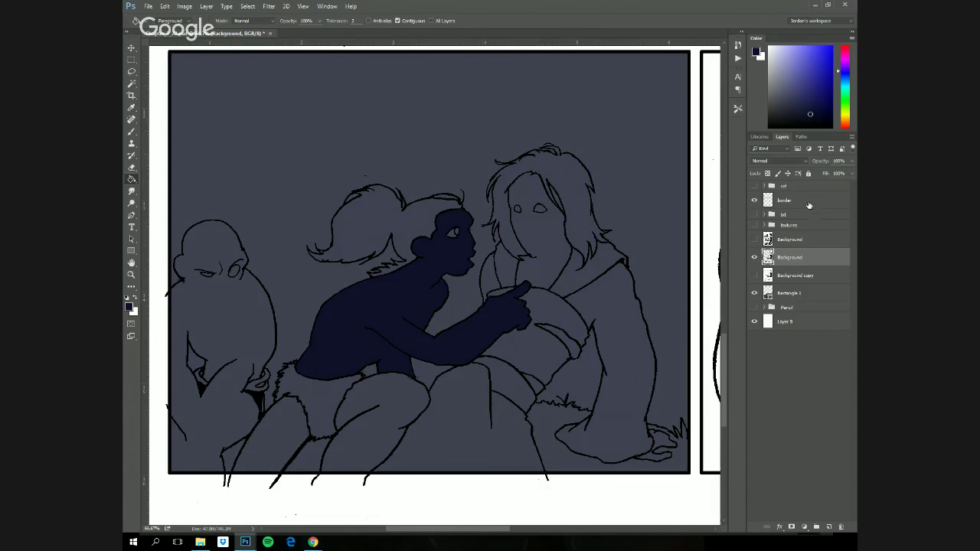
left_click(756, 200)
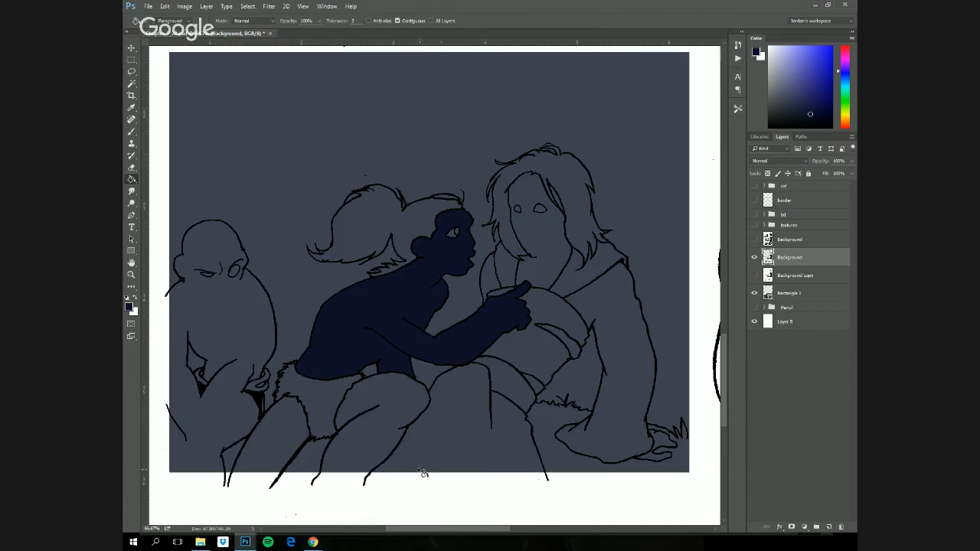
left_click(755, 293)
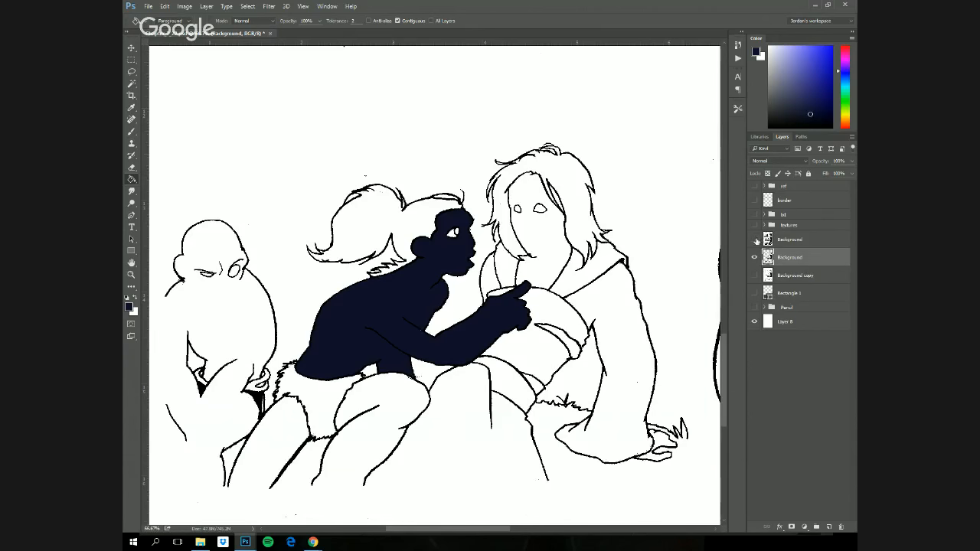
left_click(754, 276)
left_click(754, 201)
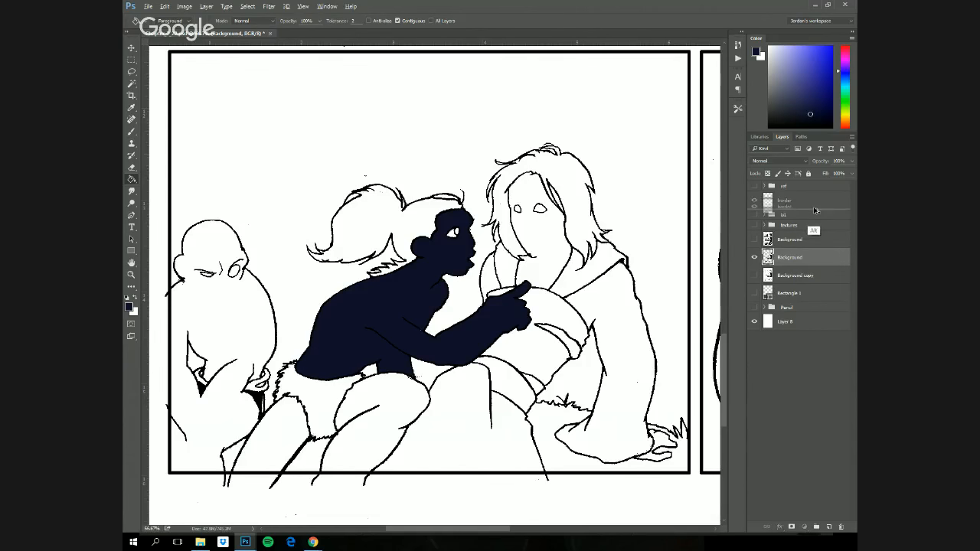
- Duplicate the border layer beside the inks and merge the copy into the Background ink layer
left_click_drag(814, 201, 809, 281, "alt")
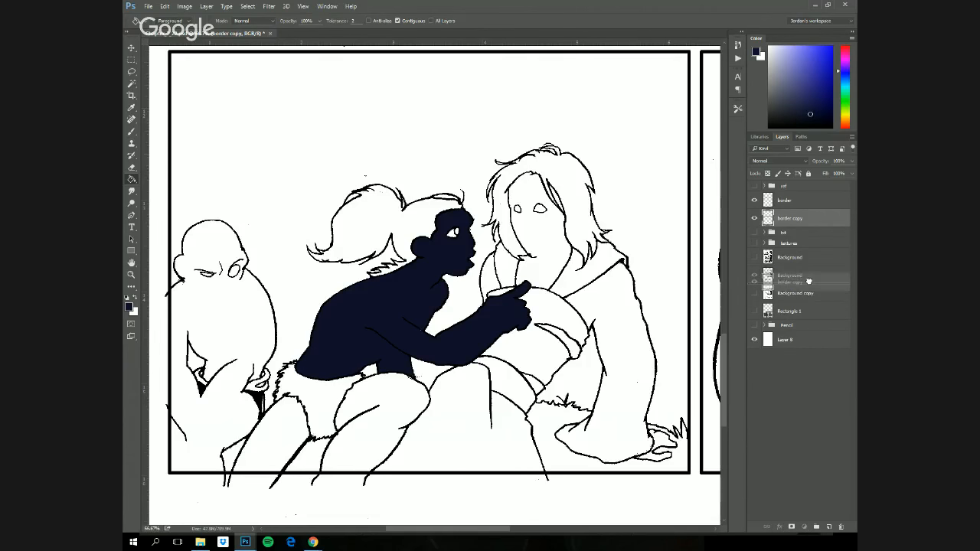
right_click(809, 269)
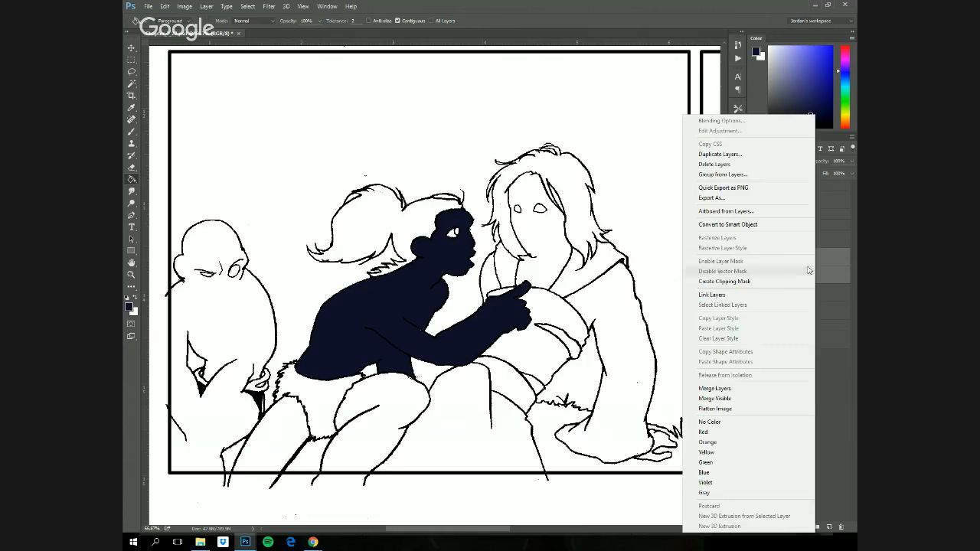
left_click(735, 391)
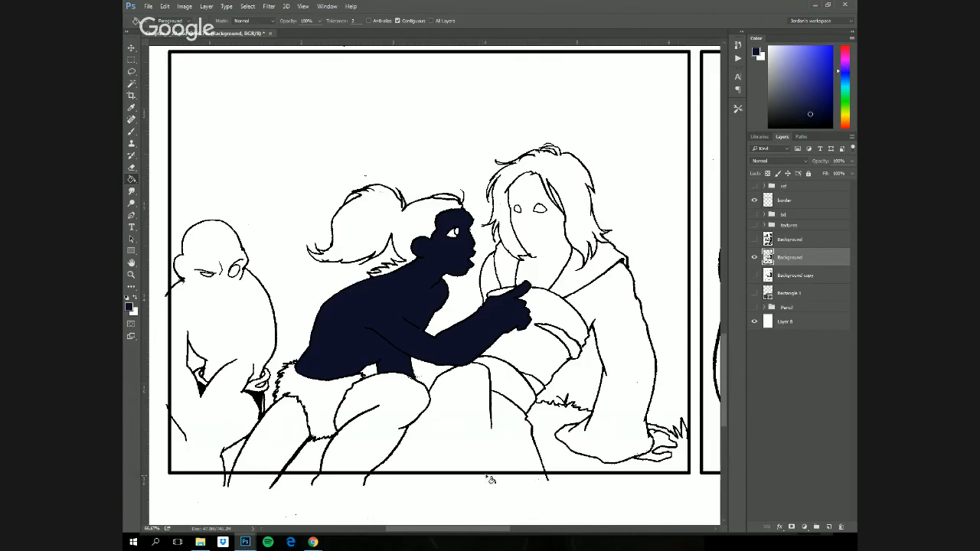
- Show Rectangle 1 again, fill both legs navy, the ponytail near-black and the eye teal
left_click(755, 293)
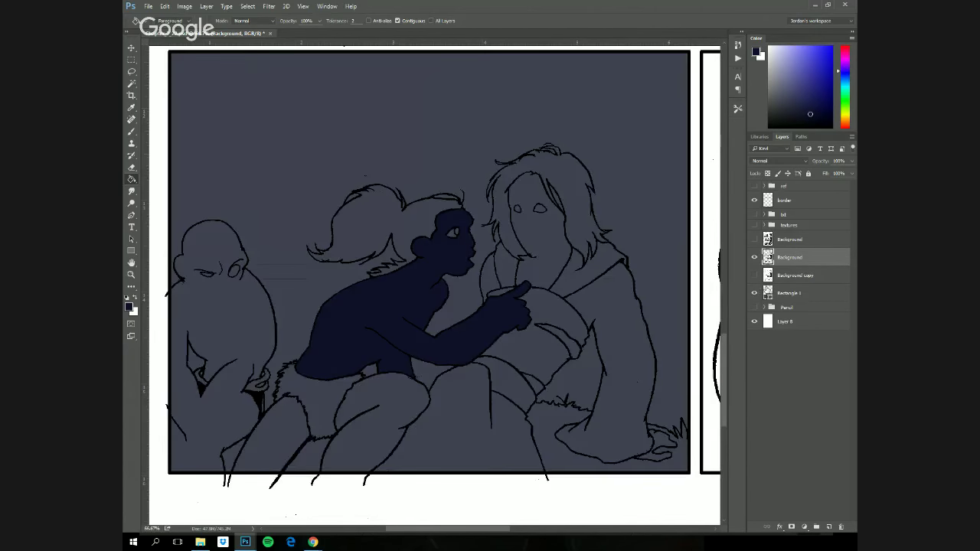
left_click(352, 451)
left_click(277, 452)
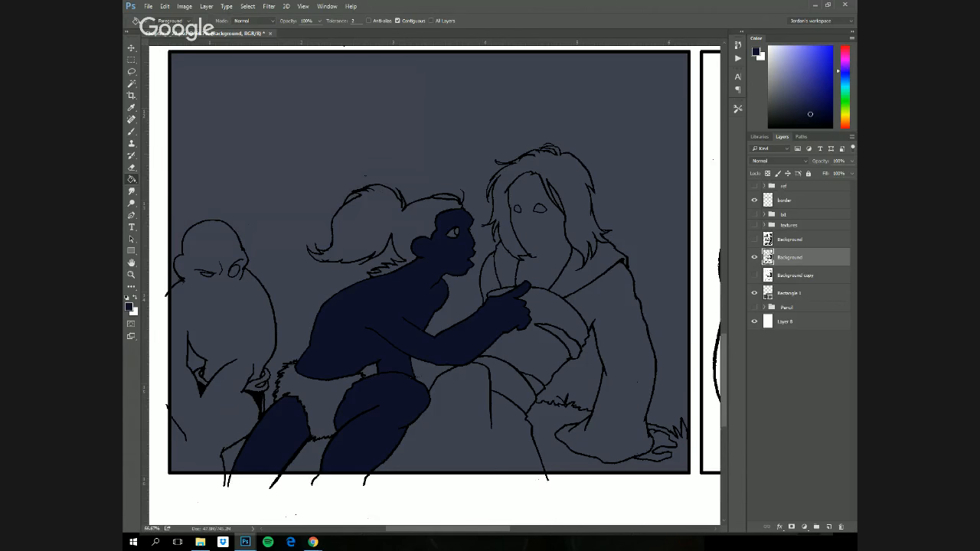
left_click_drag(810, 114, 821, 124)
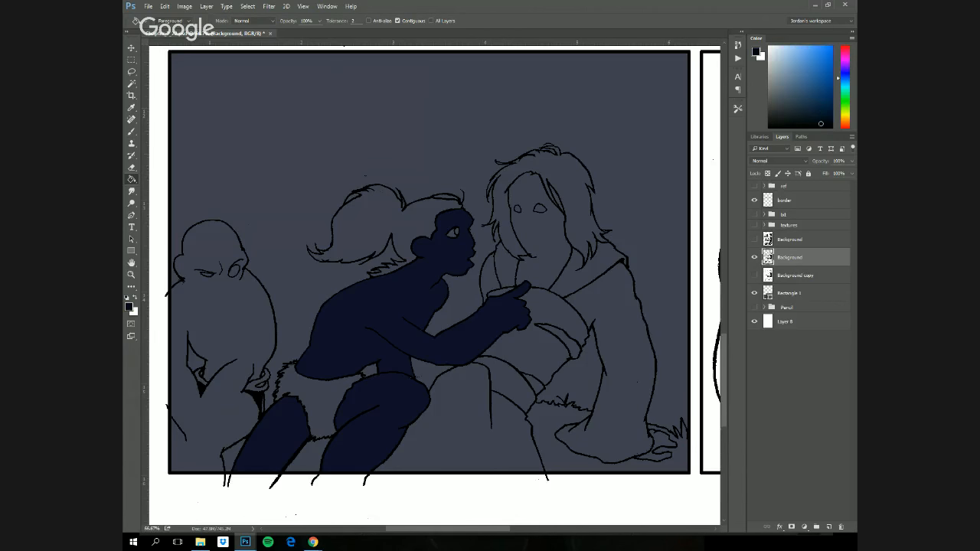
left_click(379, 222)
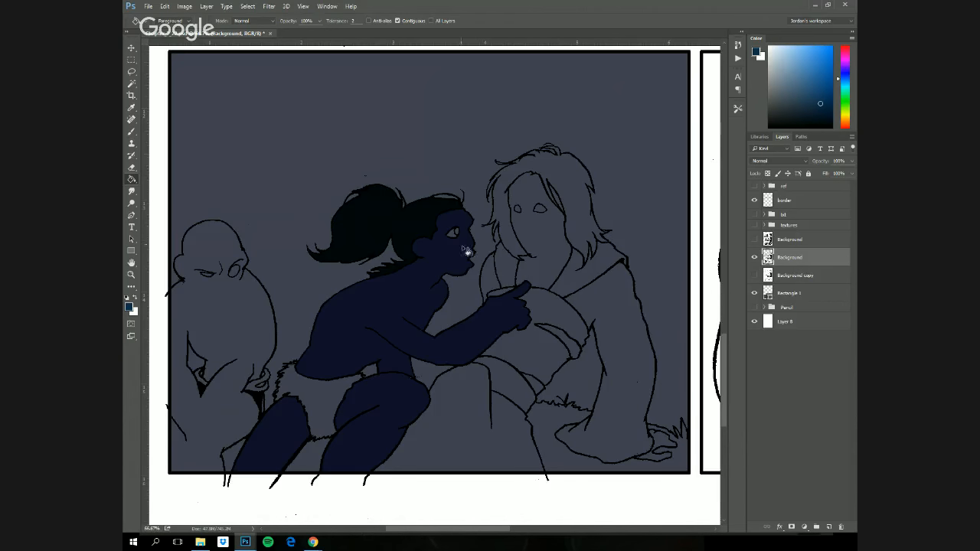
left_click(454, 236)
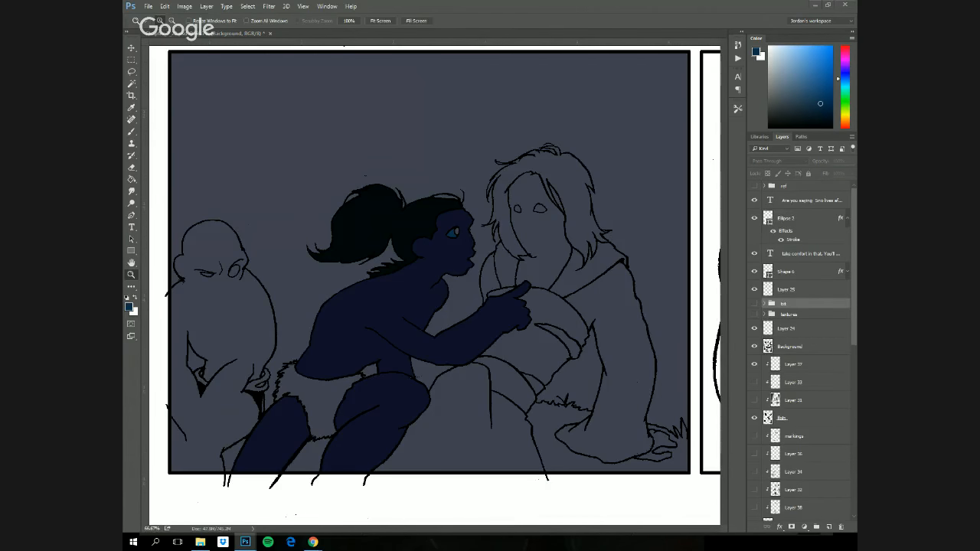
- Float the reference page aside, zoom it out to 33.3% and frame the girl on the main page
left_click_drag(157, 55, 219, 53)
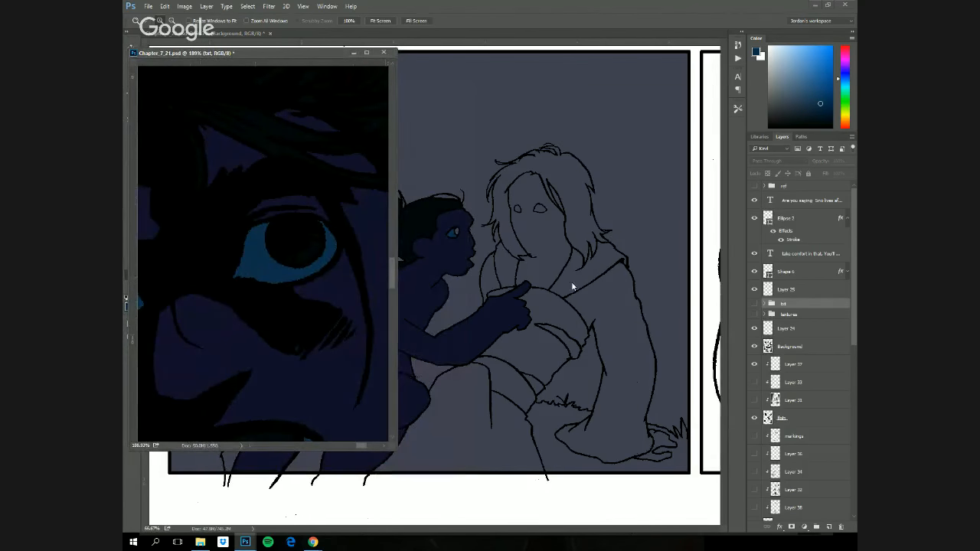
left_click(471, 351)
left_click_drag(452, 345, 580, 335)
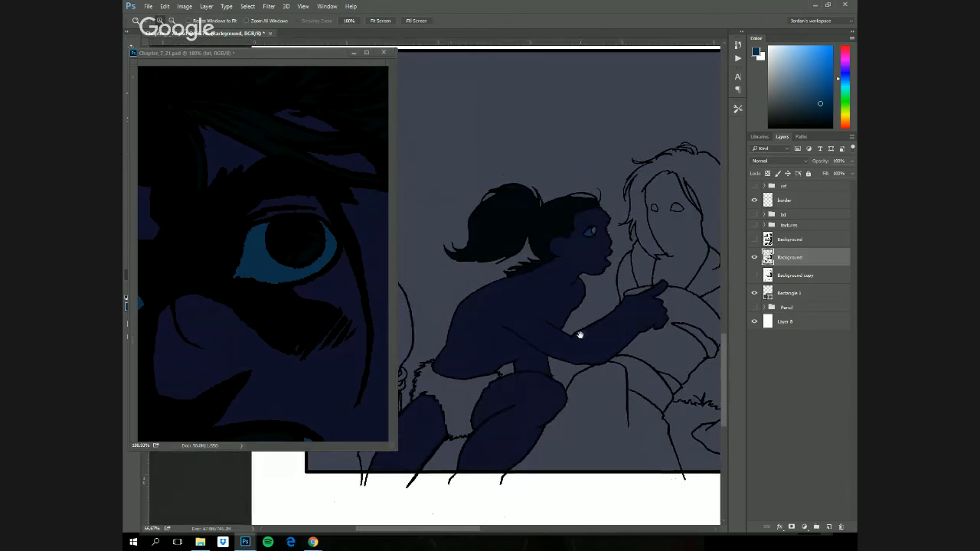
key("g")
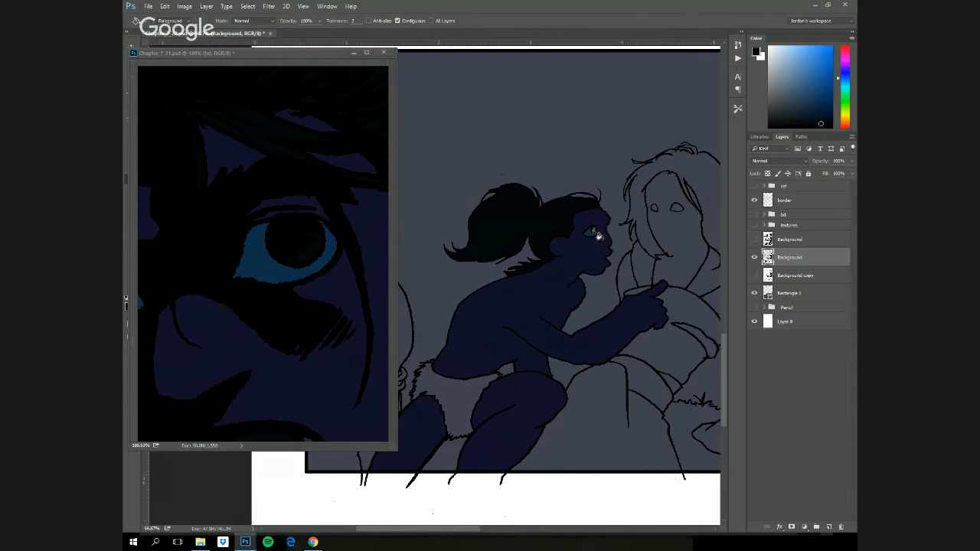
key("z")
left_click(330, 357)
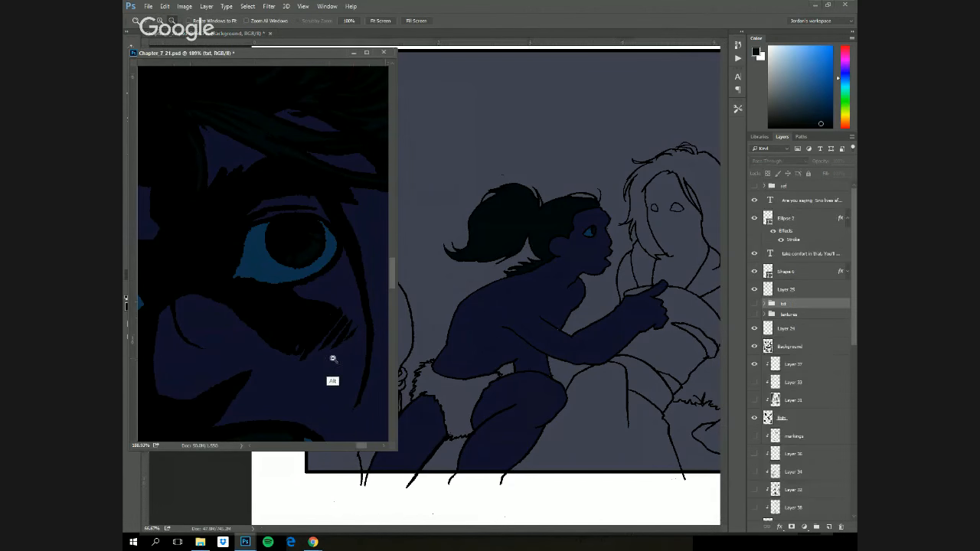
left_click(322, 377, "alt")
left_click(322, 377, "alt")
mouse_move(314, 375)
left_mouse_down()
mouse_move(282, 360)
mouse_move(351, 126)
mouse_move(321, 187)
left_mouse_up()
- Fill the ponytailed girl's shorts with black using the Paint Bucket, then frame the bald figure
key("b")
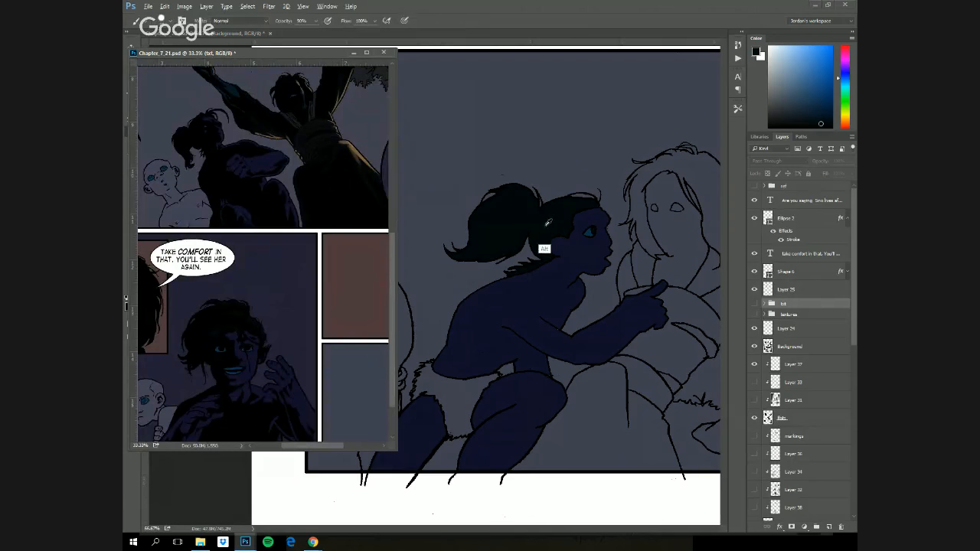
left_click(458, 405)
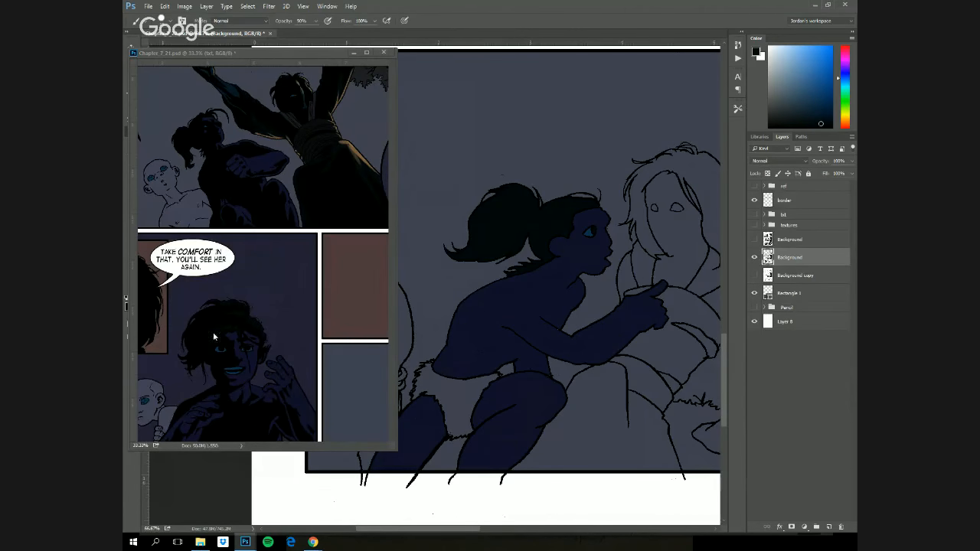
left_click_drag(299, 53, 326, 55)
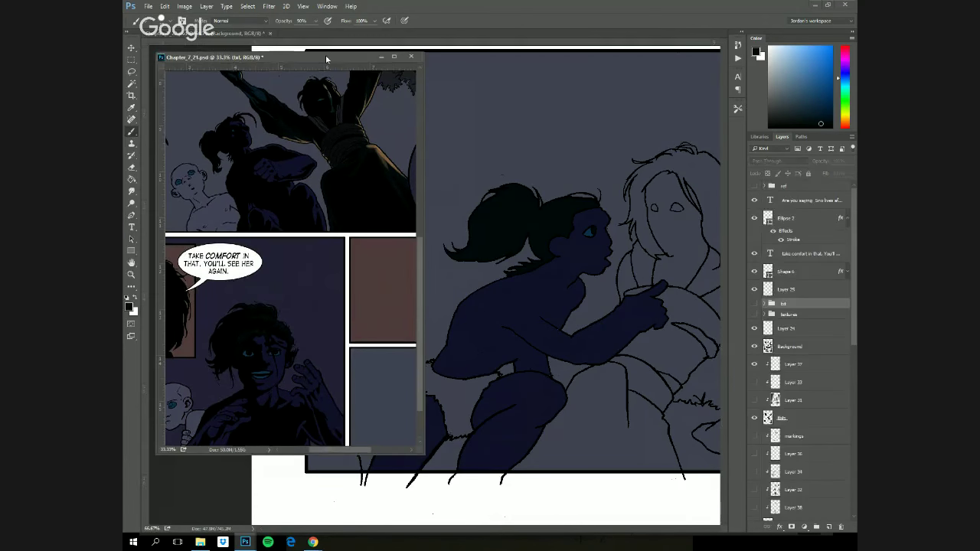
left_click(131, 178)
left_click(473, 388)
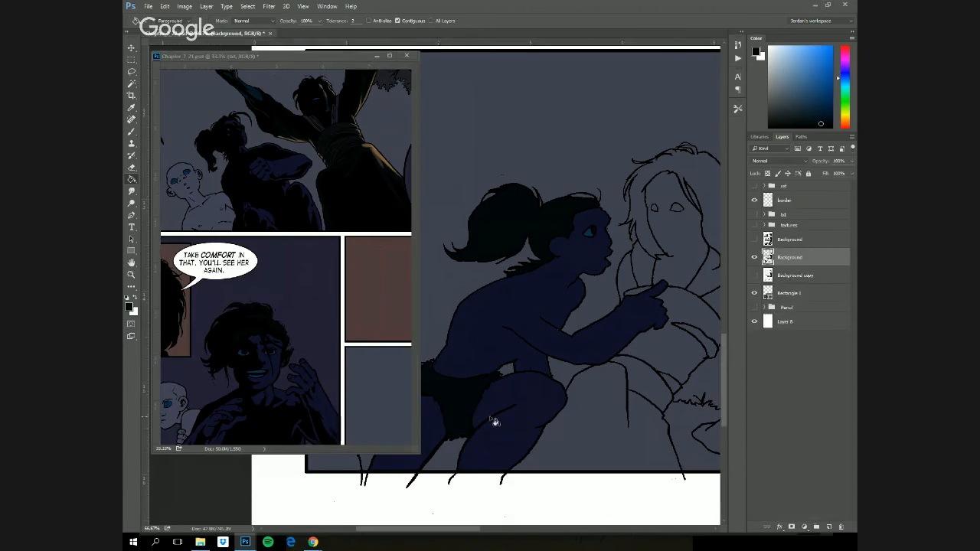
left_click_drag(419, 241, 351, 246)
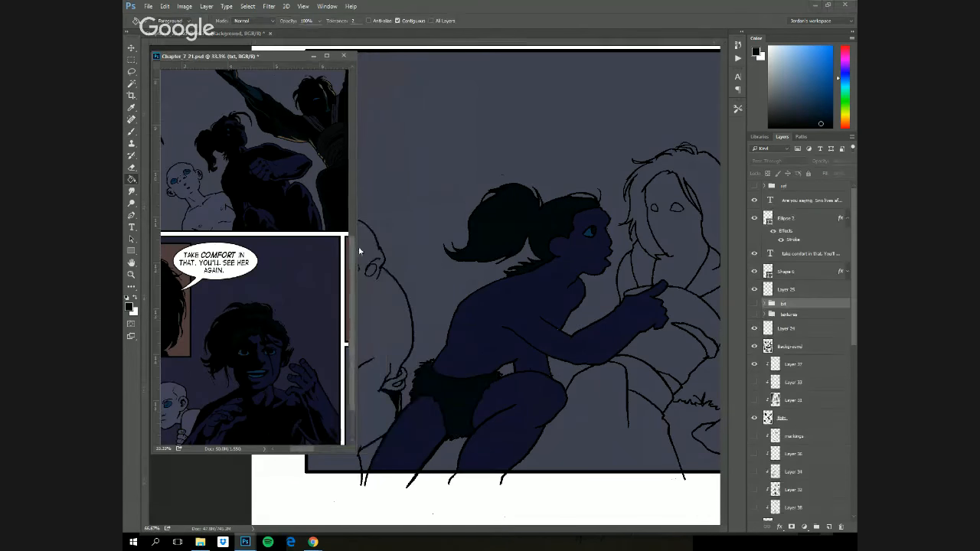
left_click_drag(399, 331, 499, 313)
- Sample blue from the reference and fill the bald figure's eye with it
left_click(185, 415, "alt")
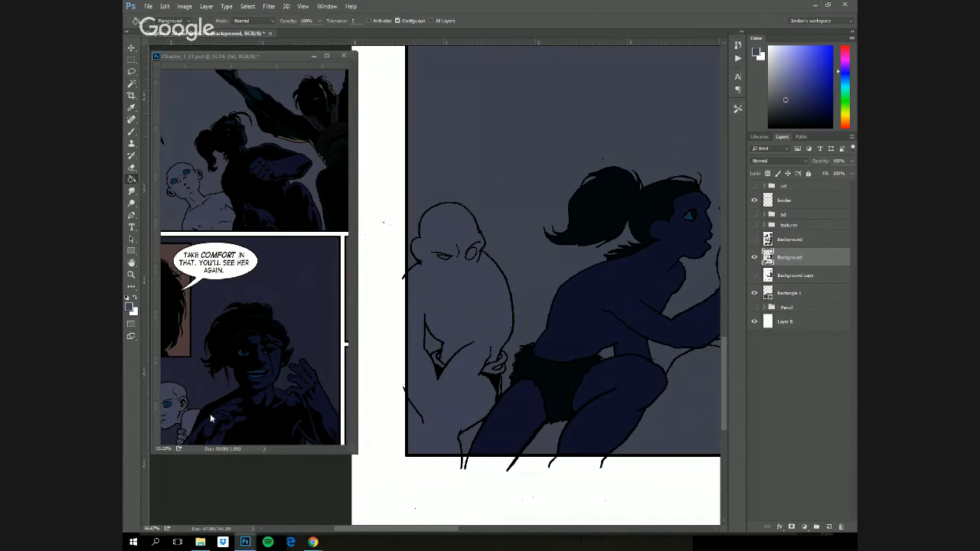
left_click(171, 408, "alt")
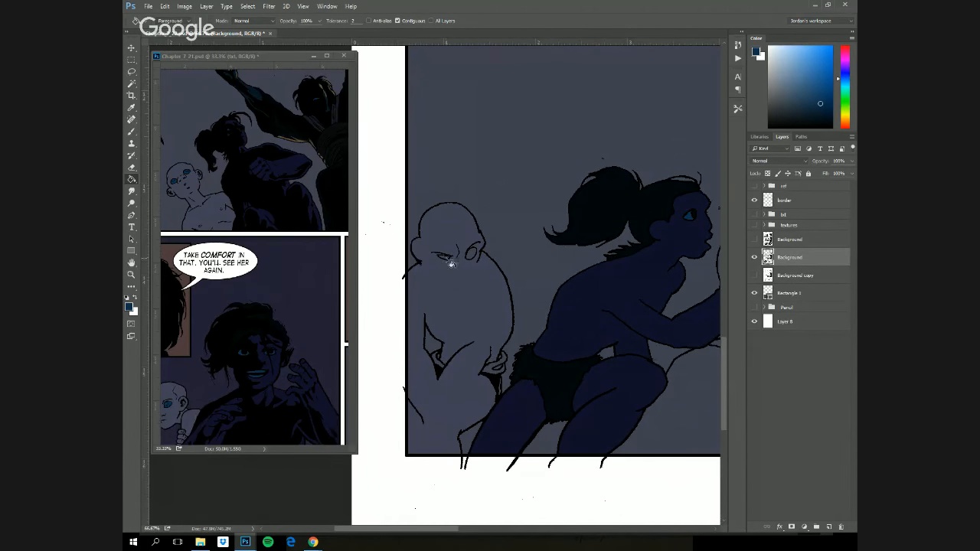
left_click(473, 255)
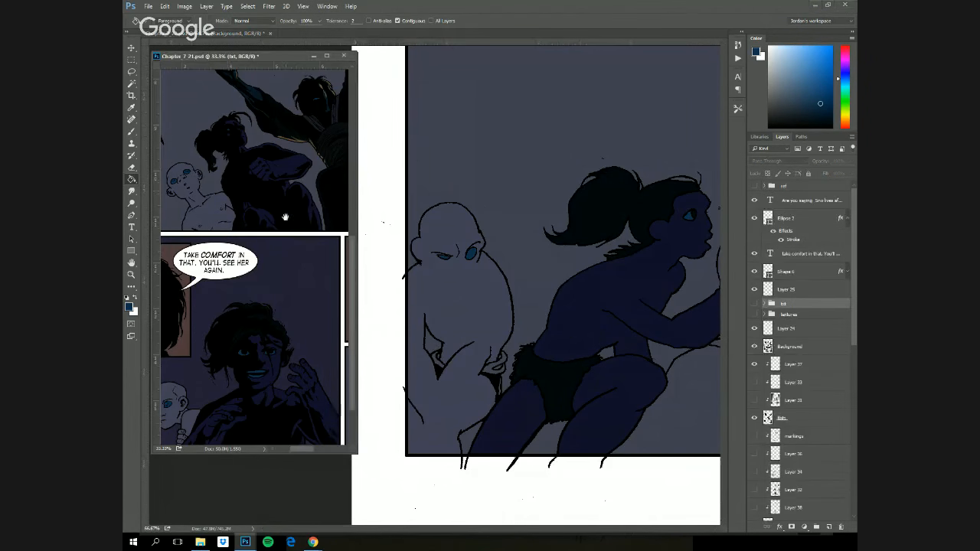
mouse_move(285, 222)
left_mouse_down()
mouse_move(226, 375)
mouse_move(276, 322)
left_mouse_up()
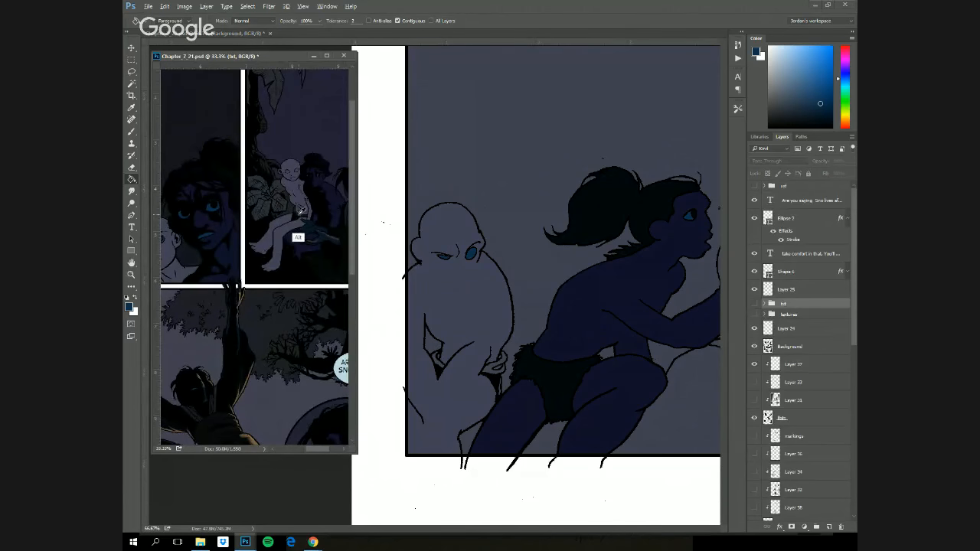
- Sample a dark colour and fill the small gaps near the bald figure's hand
left_click(301, 214, "alt")
left_click(491, 374)
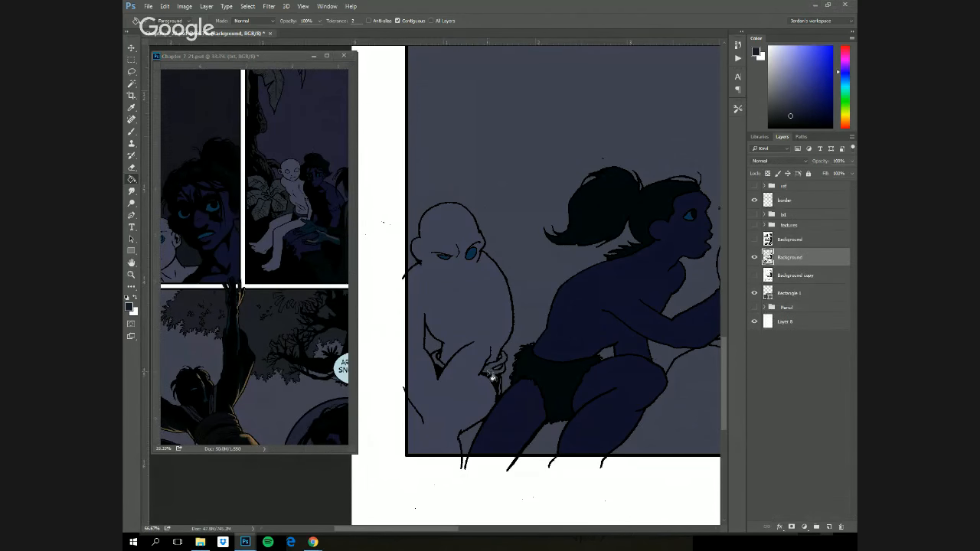
left_click(441, 368)
left_click(294, 240, "alt")
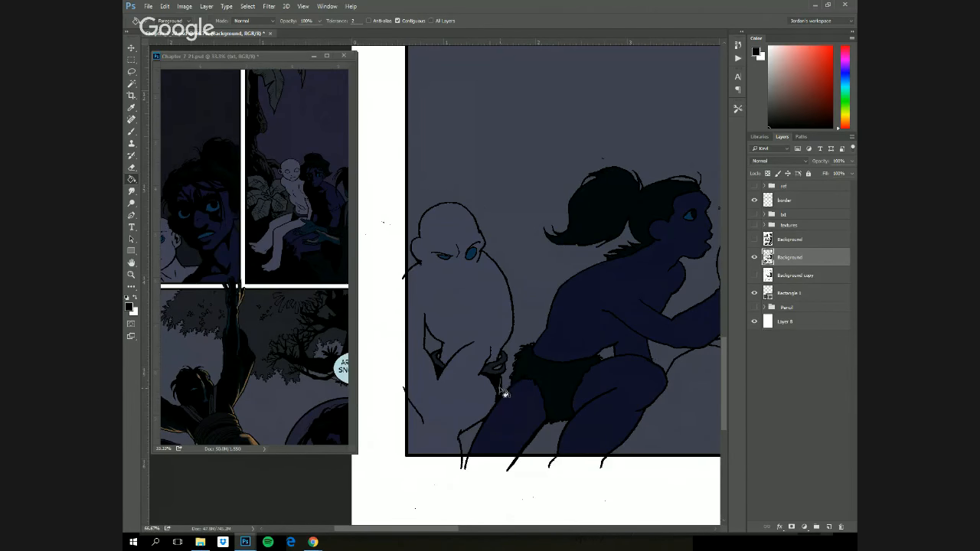
mouse_move(678, 414)
left_mouse_down()
mouse_move(590, 400)
mouse_move(611, 412)
left_mouse_up()
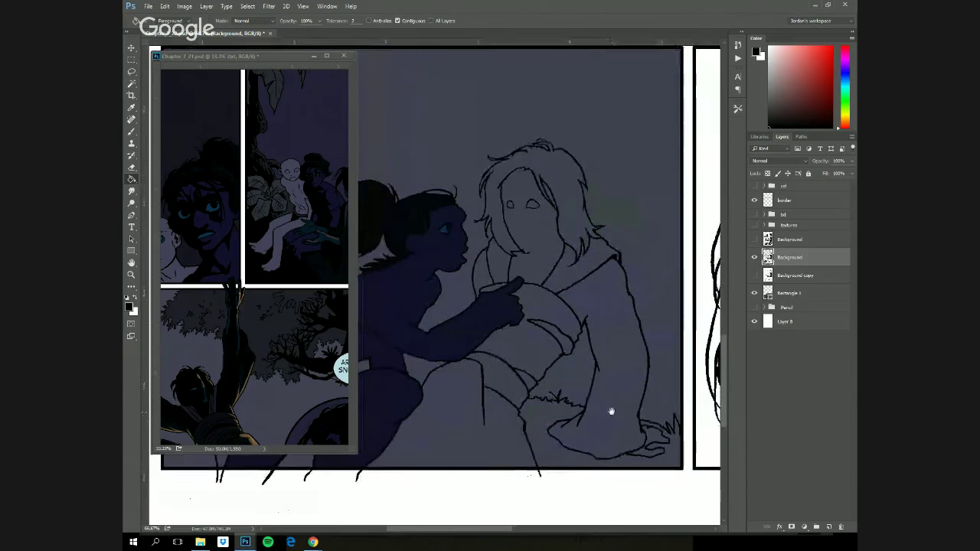
- Bring the reference's close-up face panel into view and zoom it to 66.7%
left_click(336, 222)
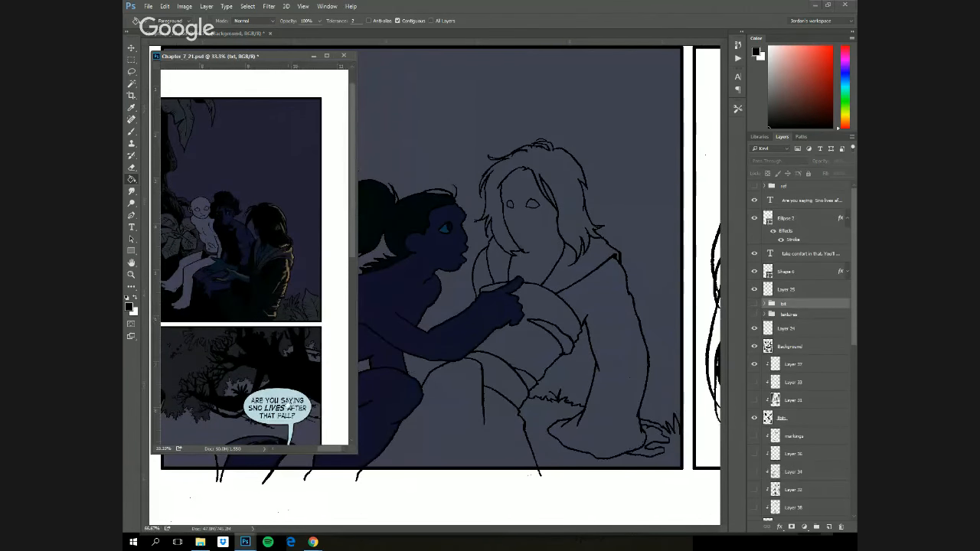
left_click_drag(284, 383, 276, 115)
left_click_drag(291, 291, 285, 242)
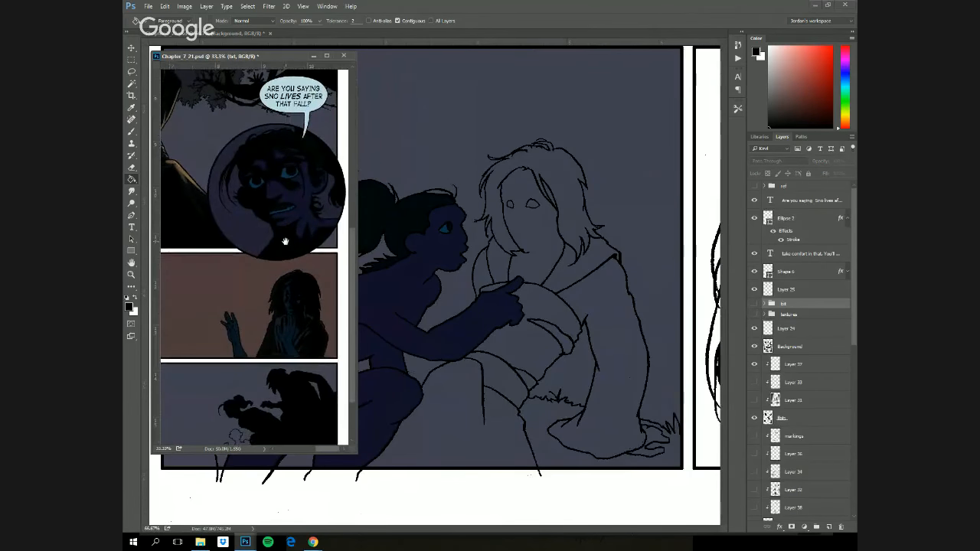
key("z")
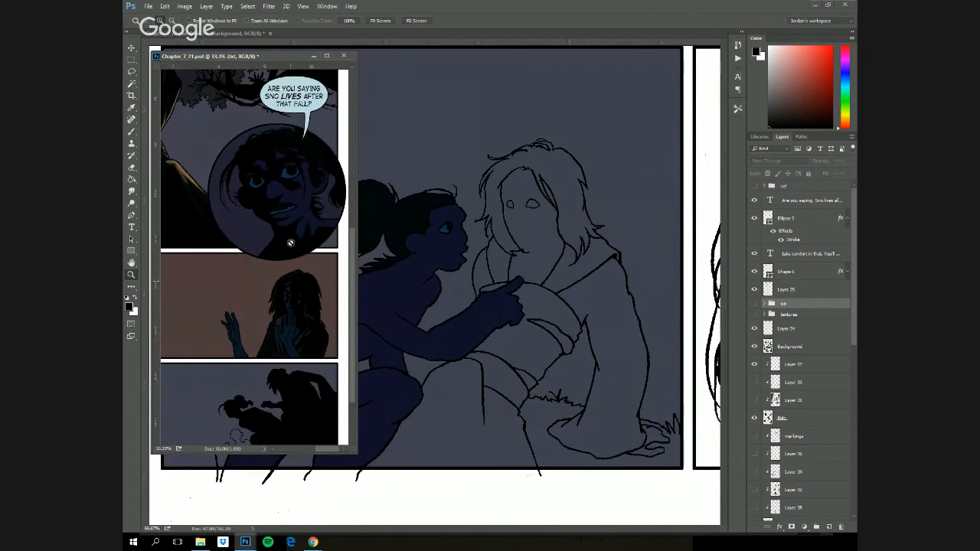
left_click(290, 242)
key("g")
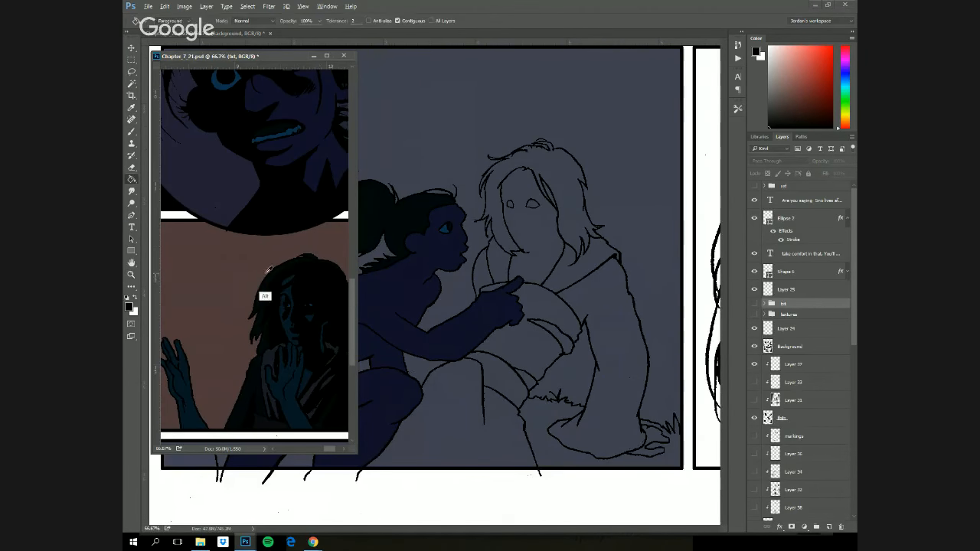
- Fill the robed figure's hair dark blue, his face dark teal and both eyes blue from sampled reference colours
left_click(268, 272, "alt")
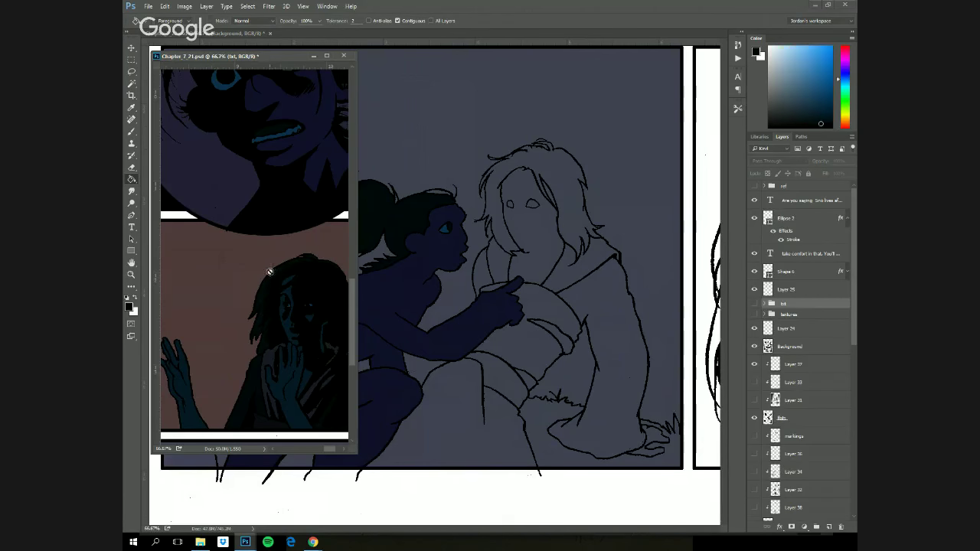
left_click(533, 274)
left_click(566, 182)
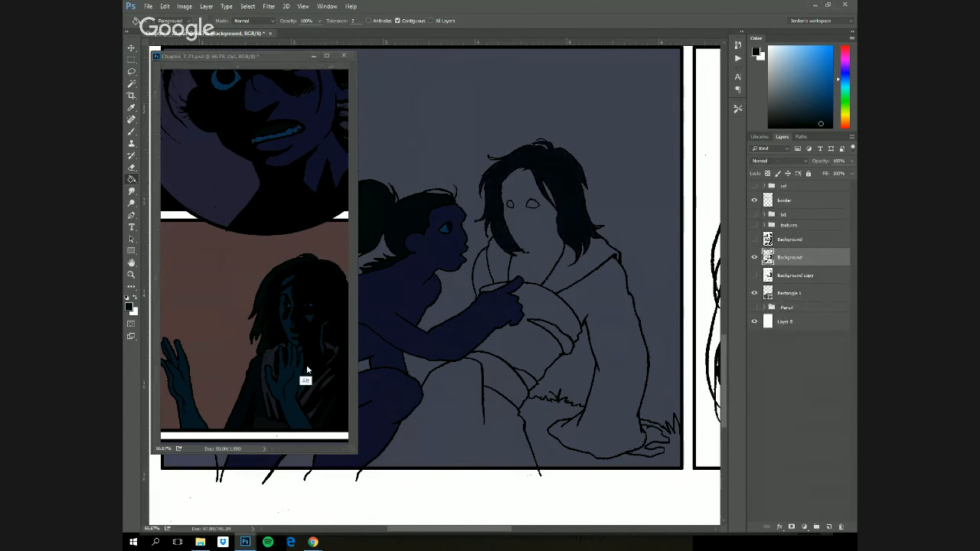
left_click(282, 332, "alt")
left_click(534, 236)
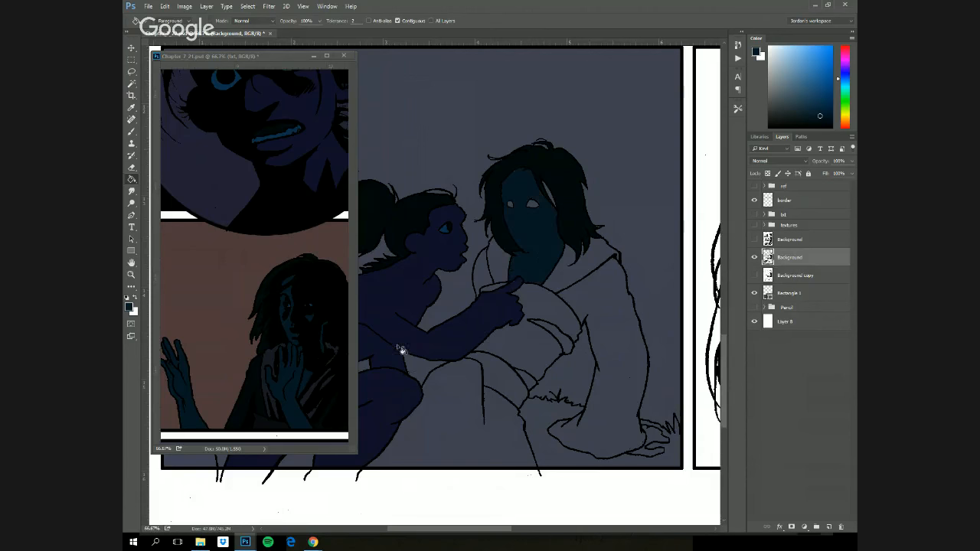
left_click(293, 129, "alt")
left_click(534, 203)
left_click(512, 206)
- Fill the neck, robe collar, sleeve, blanket shadows, pillow edges and foot with darker sampled colours
left_click(268, 380, "alt")
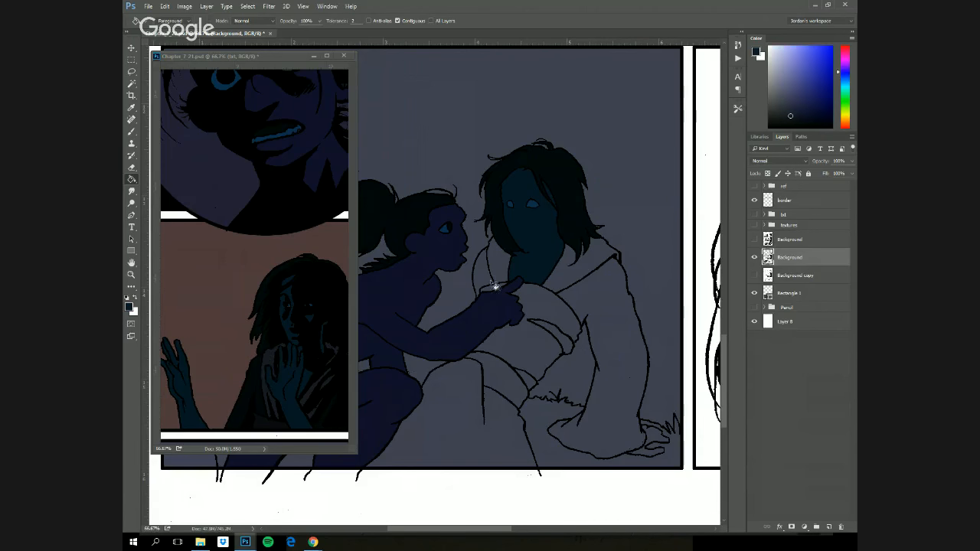
left_click(490, 282)
left_click(573, 279)
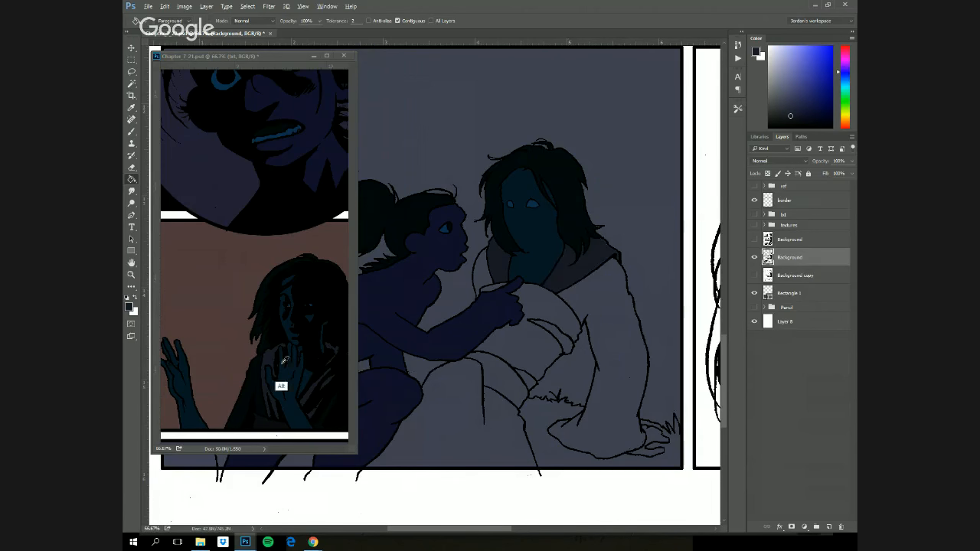
left_click(253, 375, "alt")
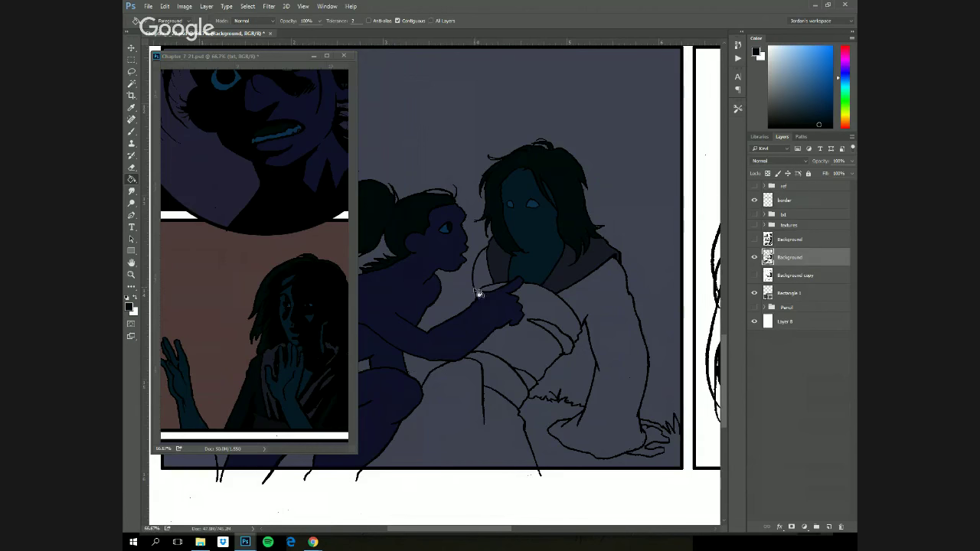
left_click(612, 306)
left_click(571, 350)
left_click(533, 386)
left_click(488, 453)
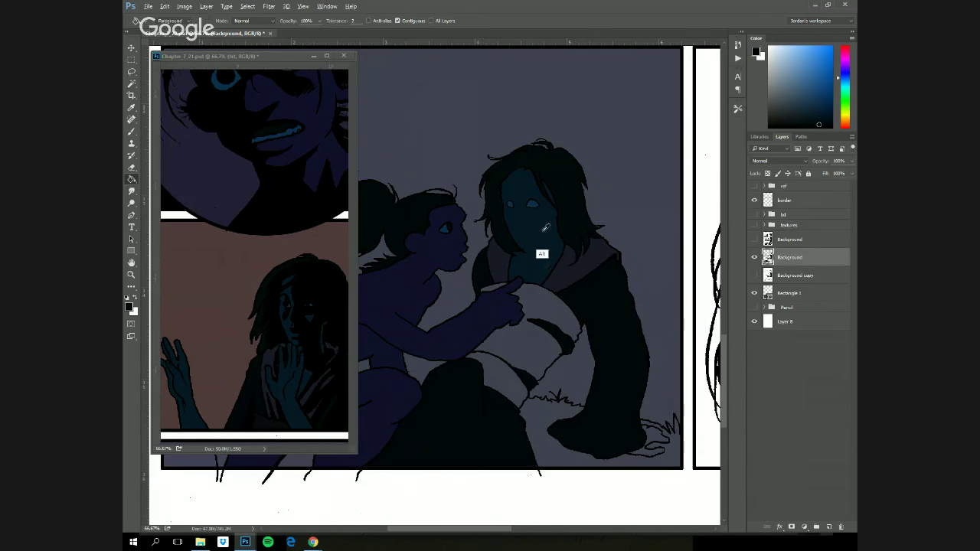
left_click(657, 440)
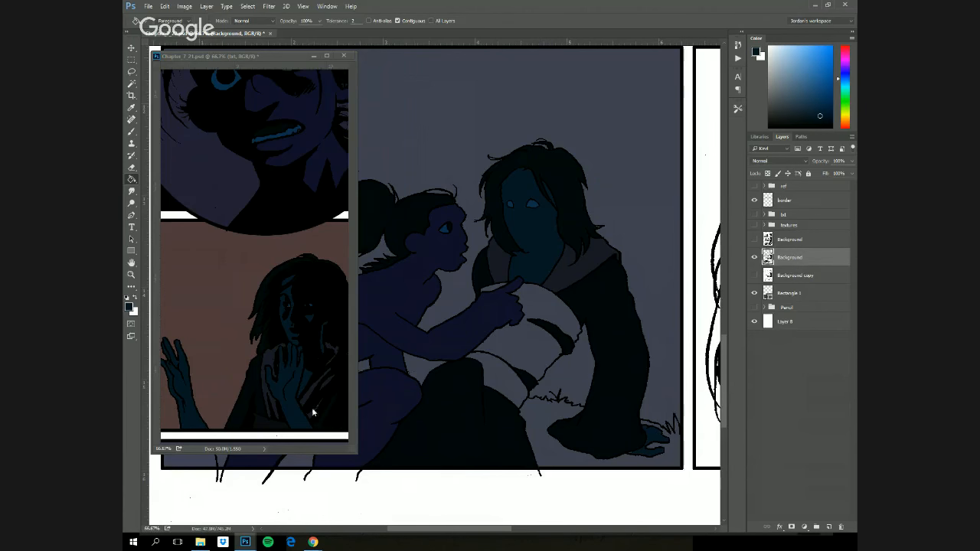
- Darken the cloth on the figure's lap and the lower cloth band with a sampled darker colour
left_click(264, 431, "alt")
left_click(531, 351)
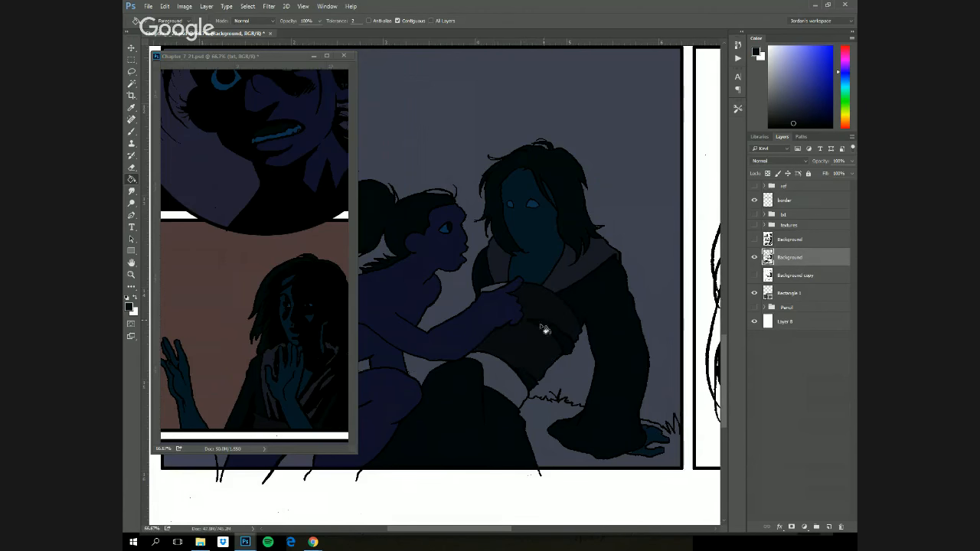
left_click(493, 387)
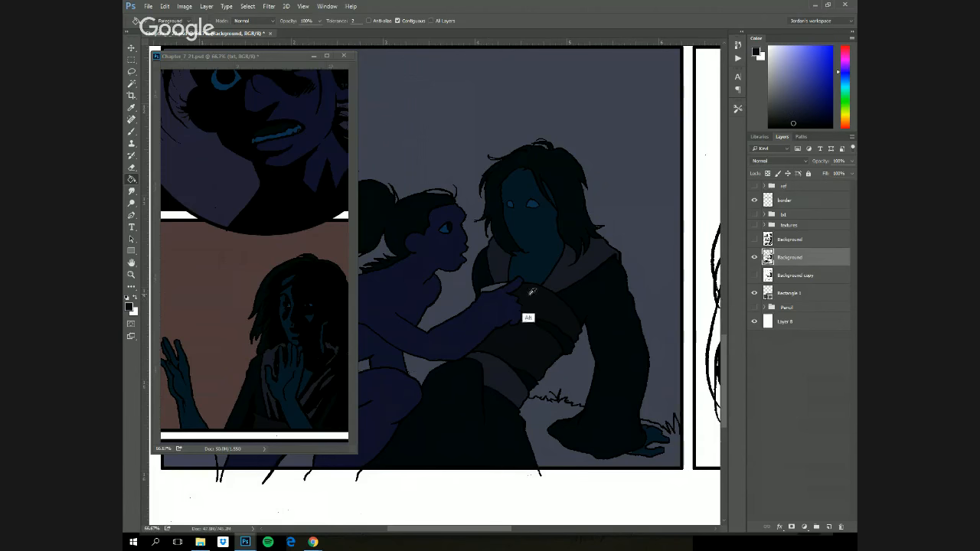
scroll(459, 421, "up", 2)
- Browse through the reference chapter page's other panels for comparison
mouse_move(454, 399)
left_mouse_down()
mouse_move(654, 325)
mouse_move(249, 352)
left_mouse_up()
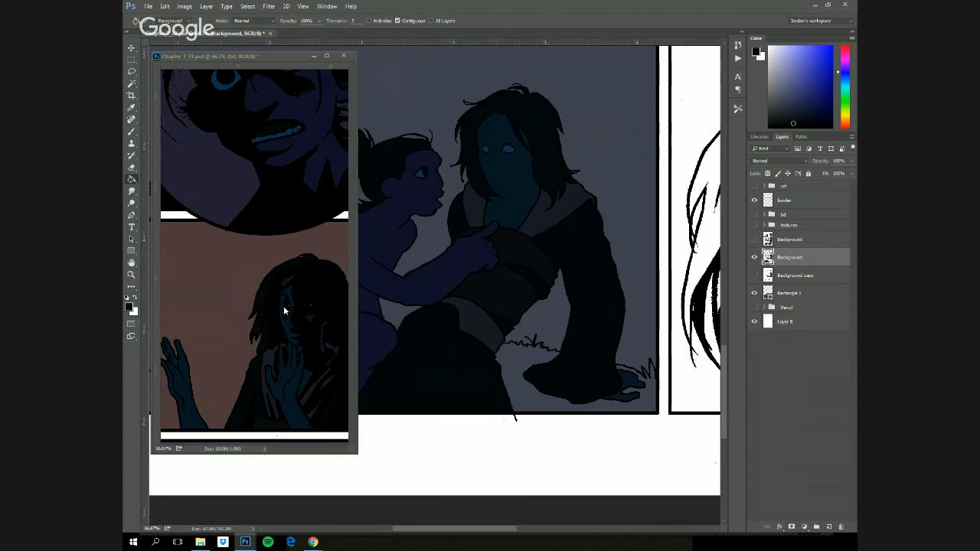
left_click(232, 266)
mouse_move(200, 223)
left_mouse_down()
mouse_move(252, 184)
mouse_move(245, 291)
mouse_move(261, 352)
mouse_move(280, 328)
mouse_move(253, 153)
left_mouse_up()
left_click_drag(253, 268, 245, 344)
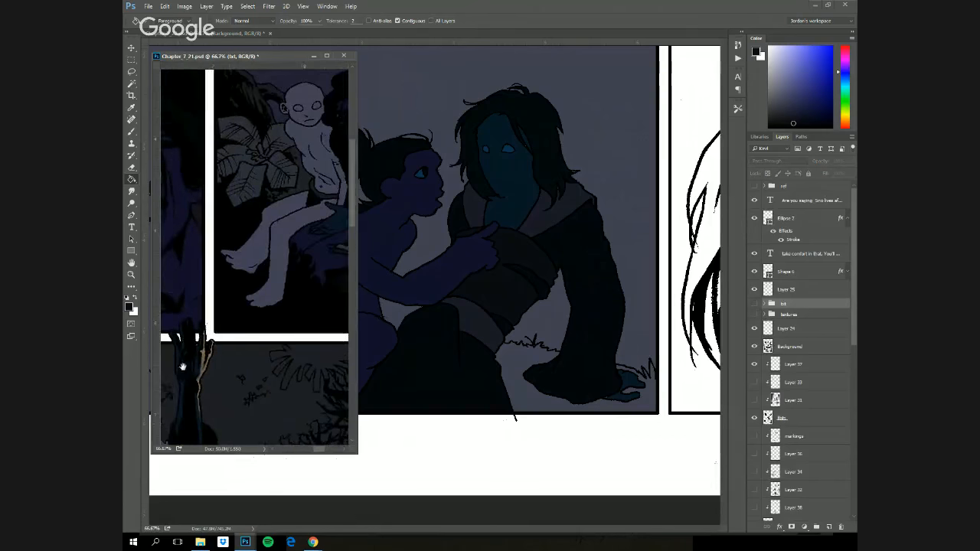
left_click_drag(245, 306, 238, 360)
left_click_drag(230, 230, 235, 262)
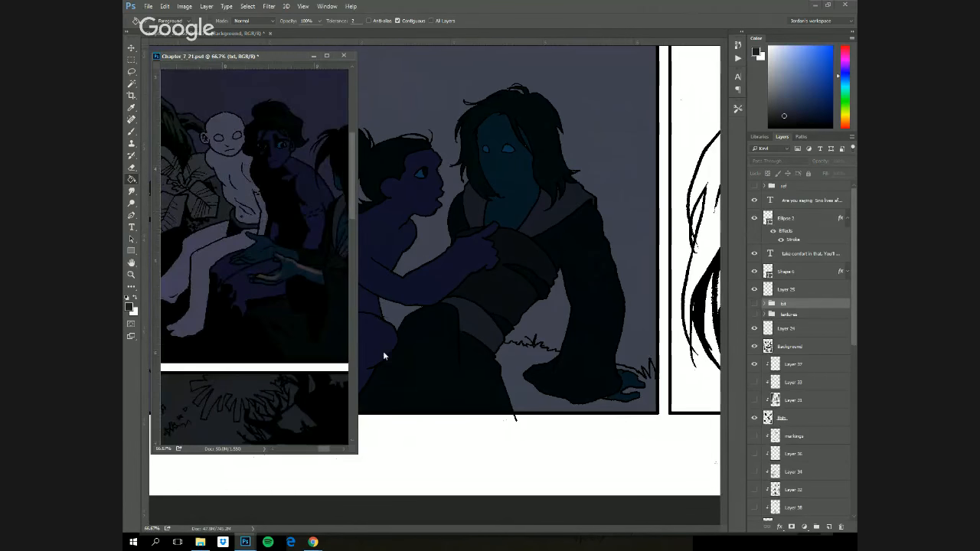
- Return to the main page, close Chapter 7 21.psd and zoom out to see all four panels
left_click(520, 367)
left_click_drag(621, 385, 460, 306)
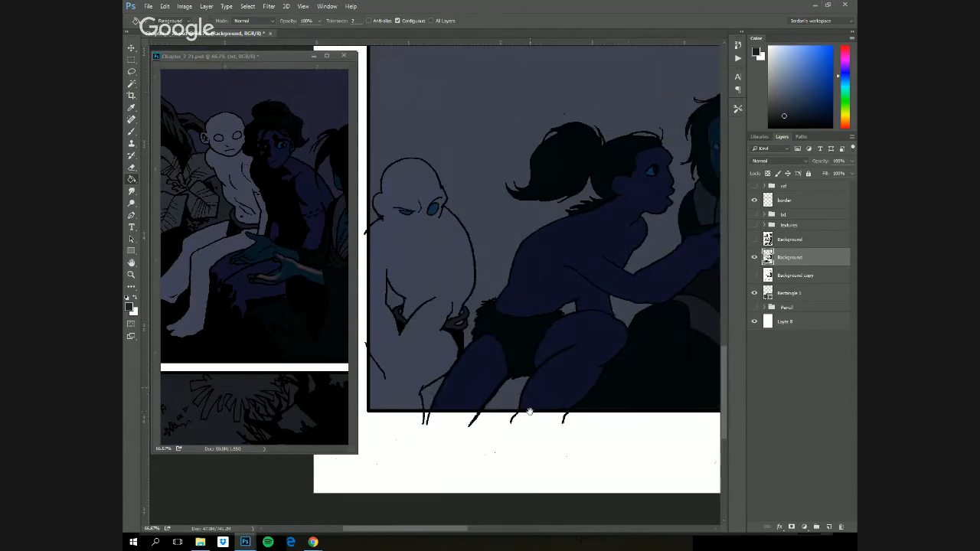
left_click_drag(536, 345, 515, 398)
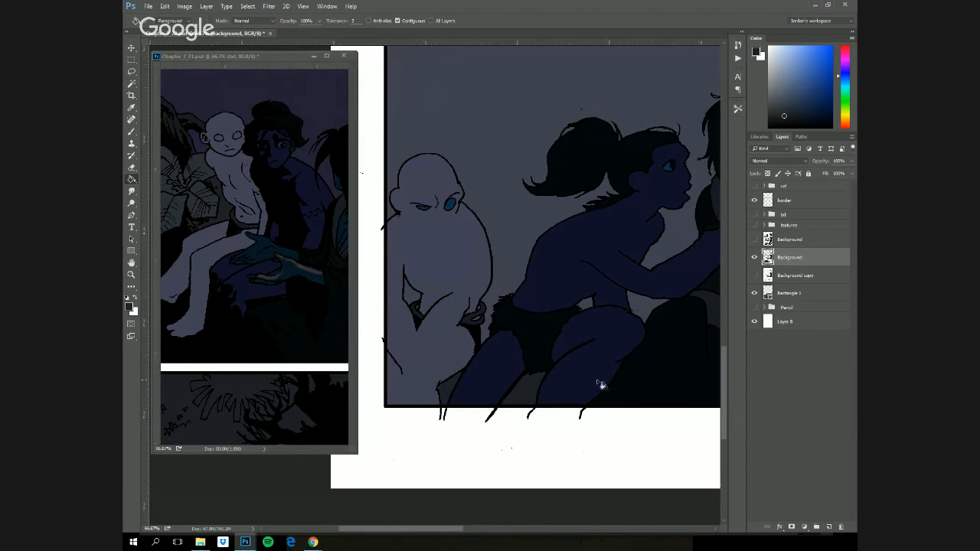
left_click_drag(647, 334, 536, 368)
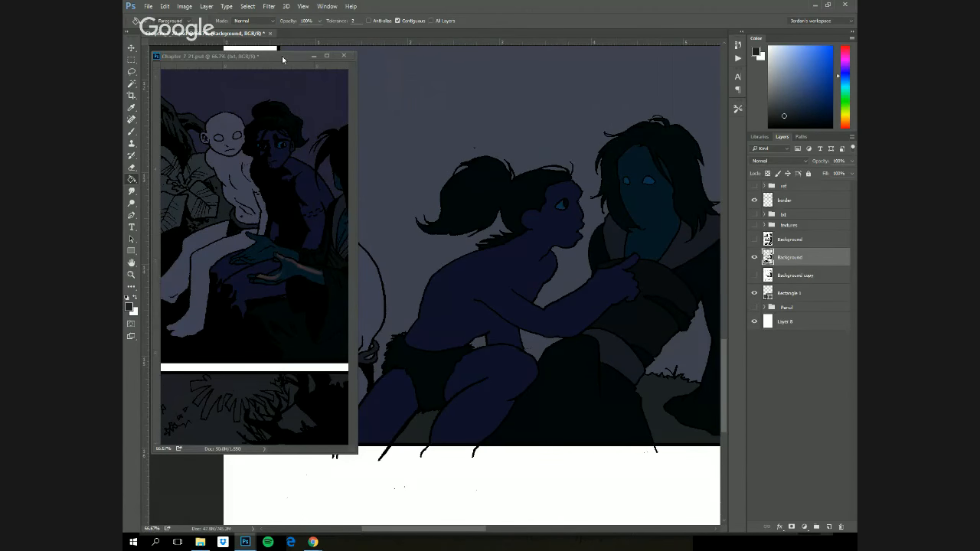
left_click(313, 55)
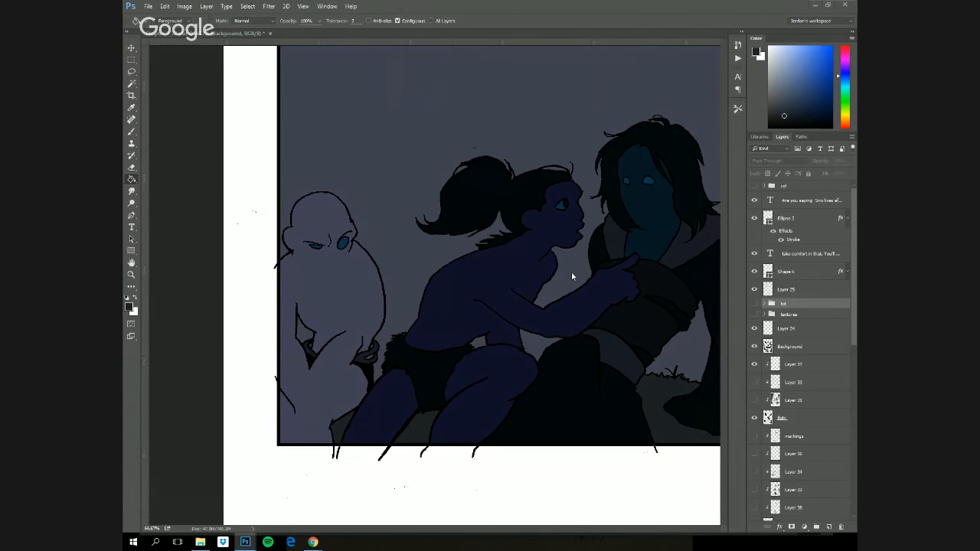
key("z")
left_click(653, 282, "alt")
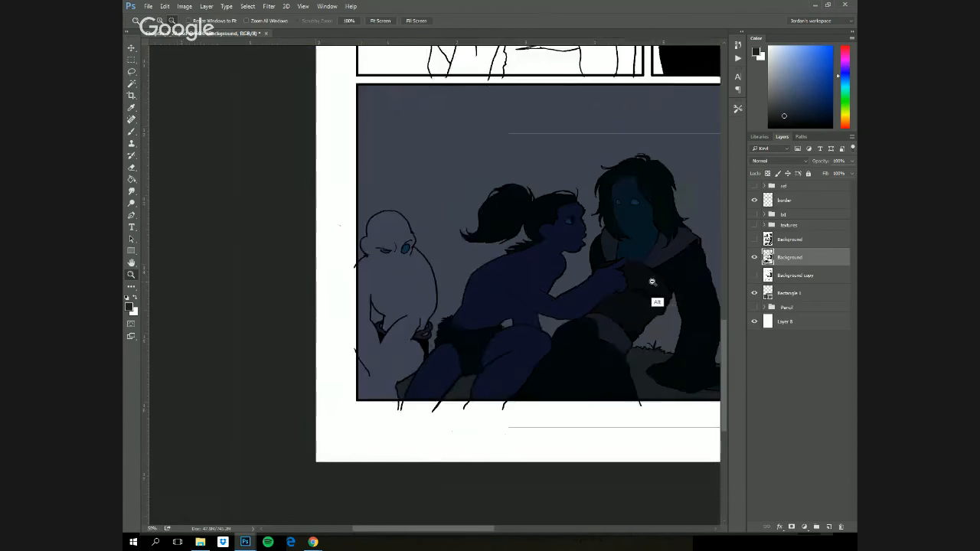
left_click(673, 230, "alt")
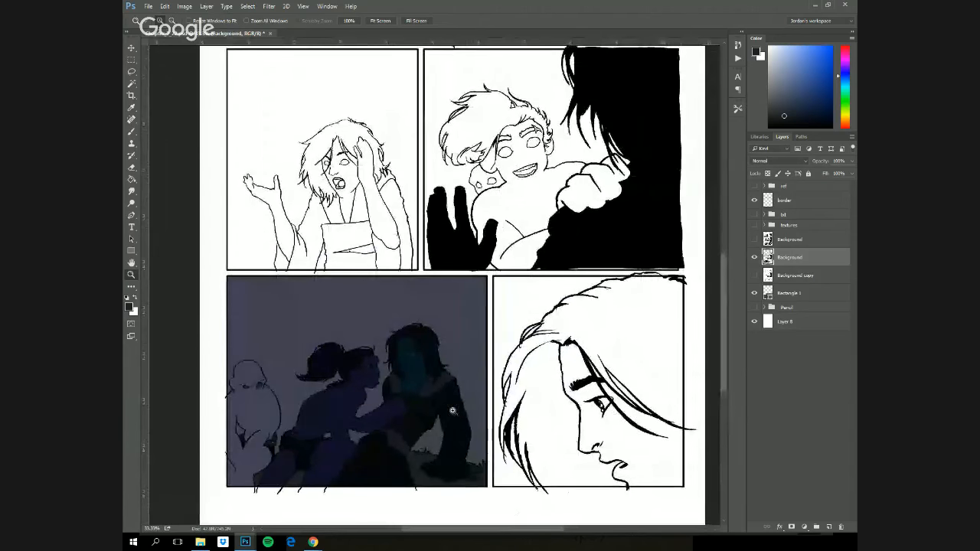
- Paint Bucket trial fills into a lower-left gap and the characters in the two top panels
key("g")
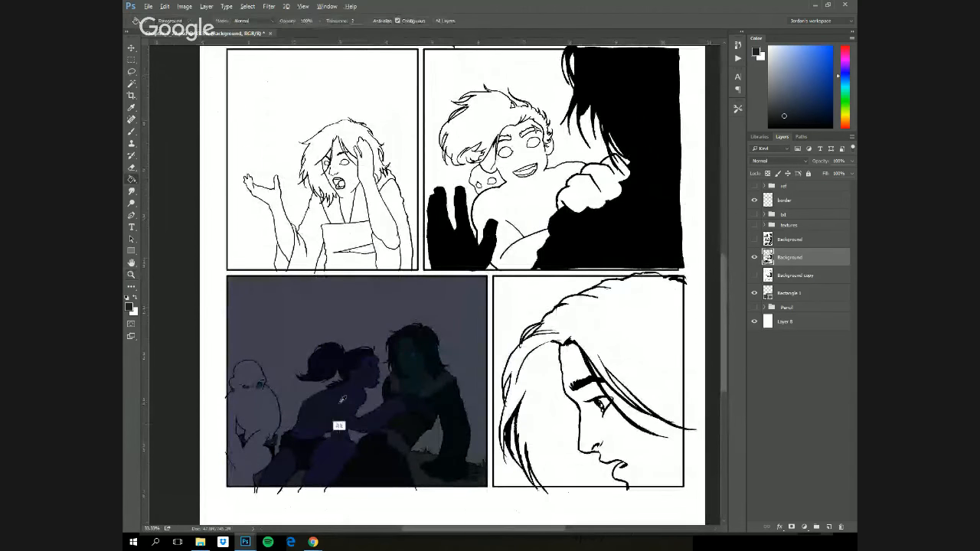
left_click(339, 426)
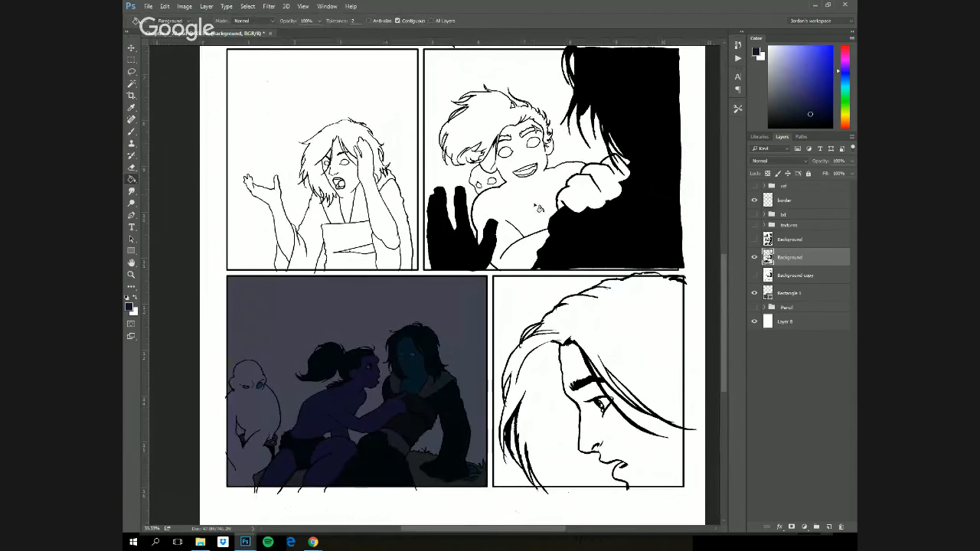
left_click(539, 207)
scroll(548, 289, "up", 5)
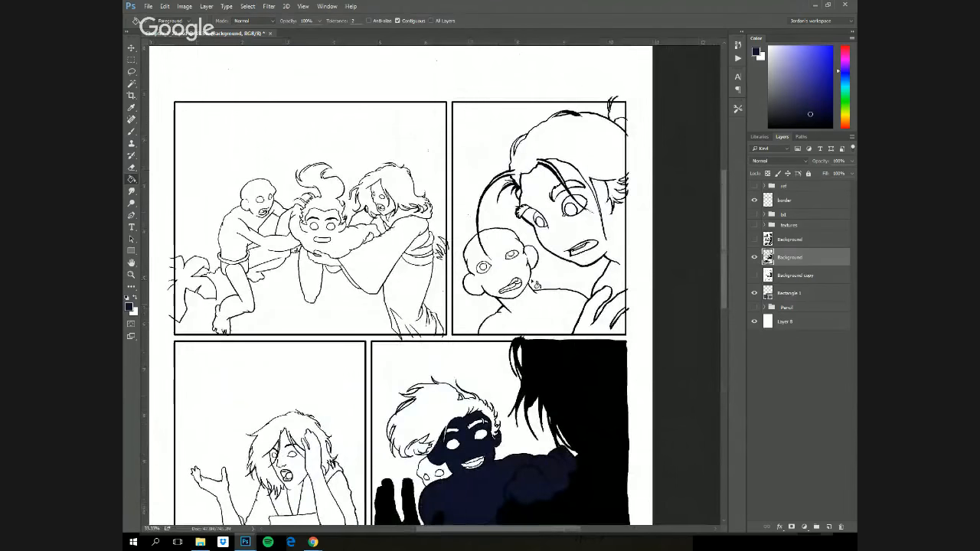
left_click(574, 229)
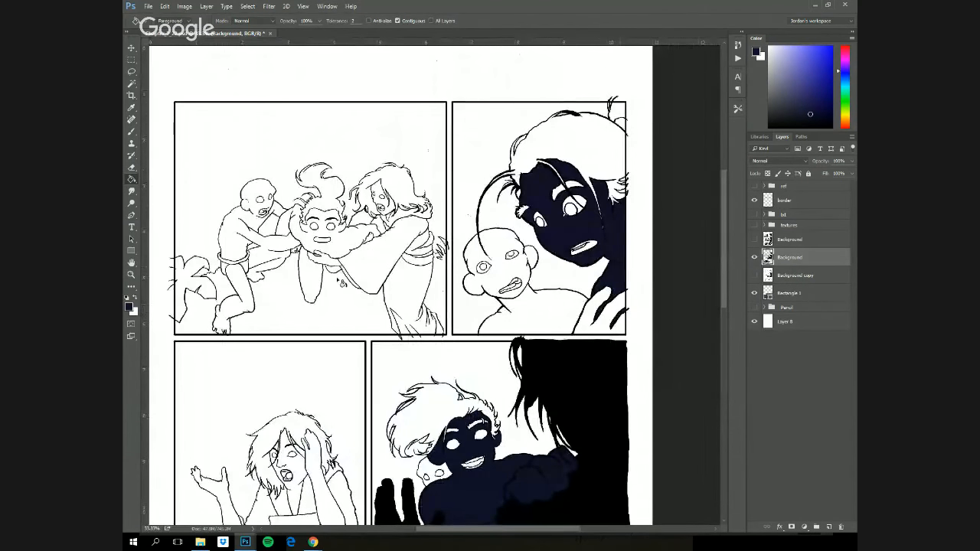
left_click(327, 243)
left_click(312, 279)
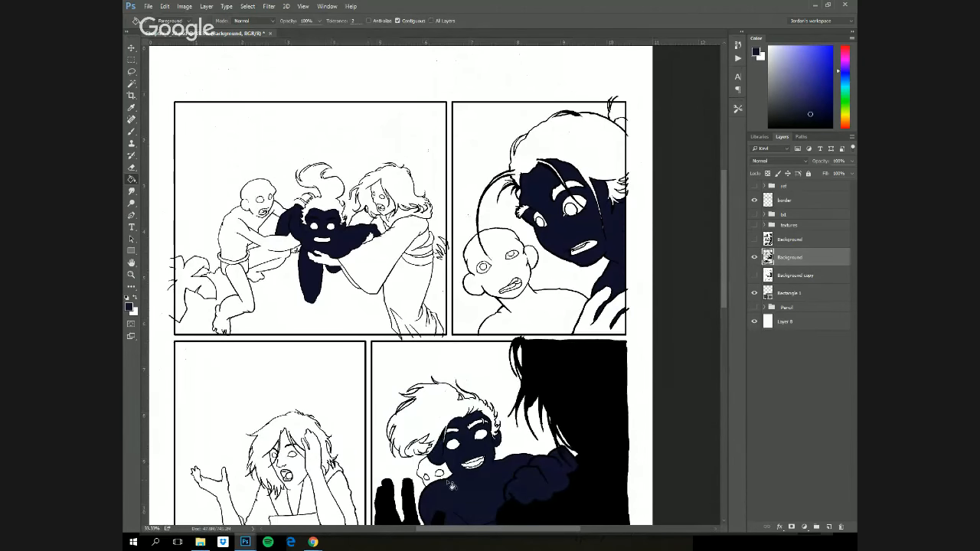
- Undo the trial fills on the top panels' characters and centre the bottom panels
mouse_move(521, 445)
left_mouse_down()
mouse_move(542, 285)
mouse_move(480, 446)
left_mouse_up()
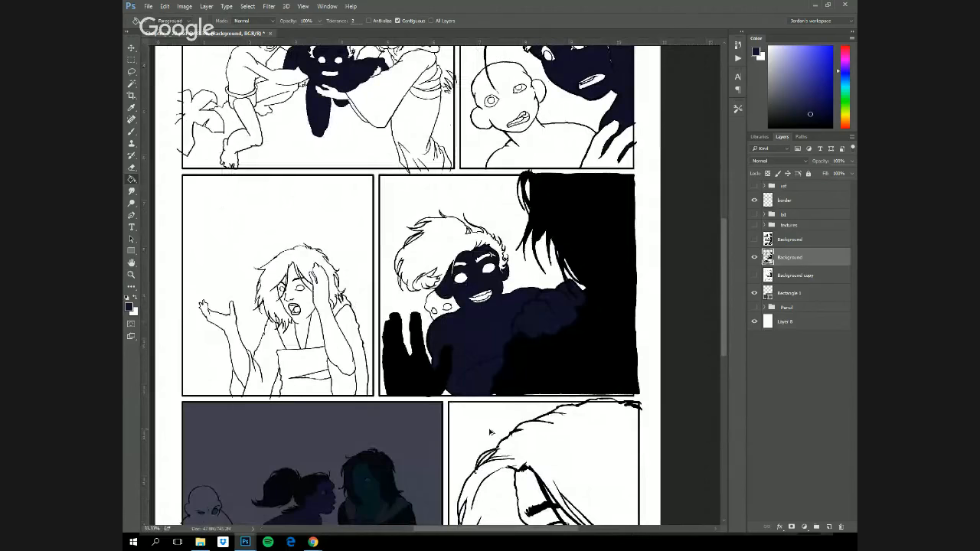
key("ctrl+alt+z")
key("ctrl+alt+z")
key("ctrl+alt+z")
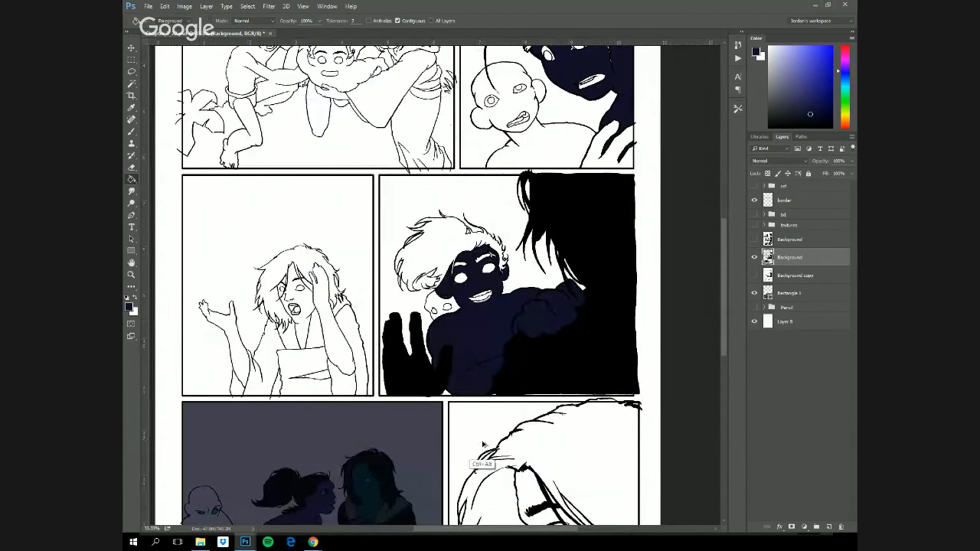
key("ctrl+alt+z")
key("ctrl+alt+z")
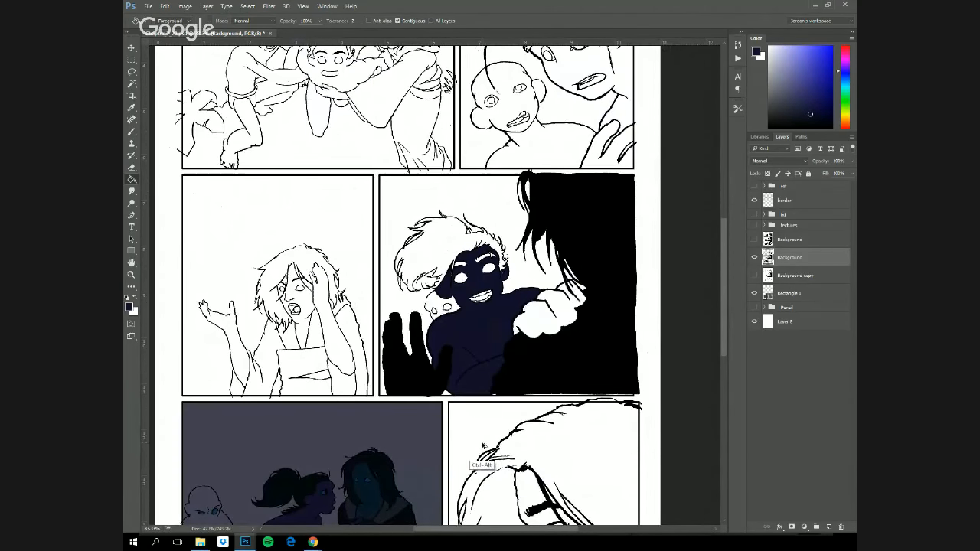
key("ctrl+alt+z")
key("ctrl+alt+z")
left_click_drag(482, 448, 538, 270)
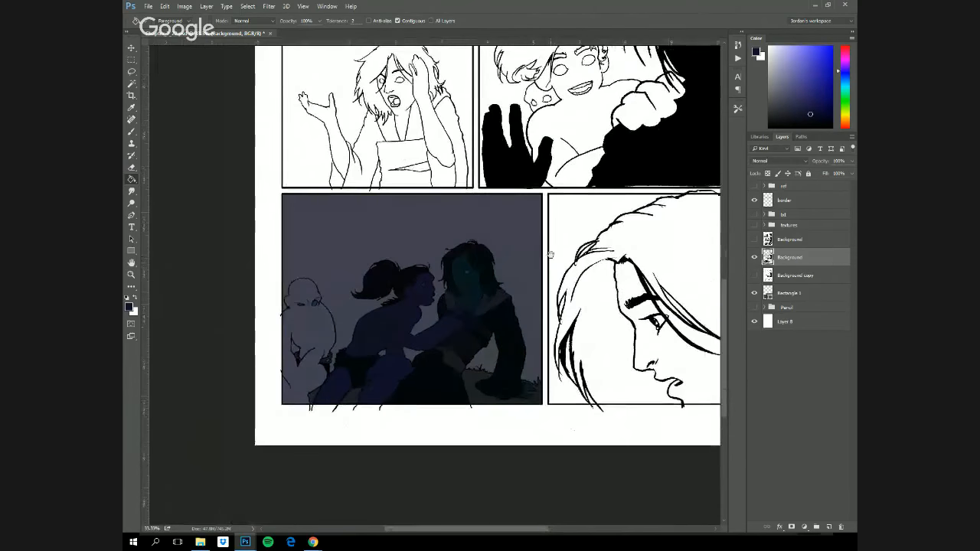
- Hide Rectangle 1 and Layer 8, then fill the transparent canvas with white behind the figures
left_click(754, 293)
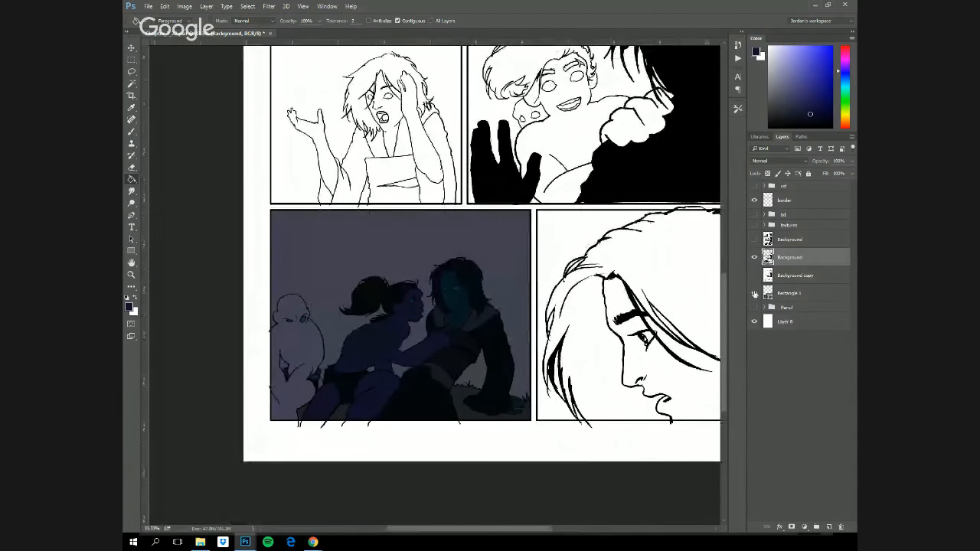
left_click(755, 293)
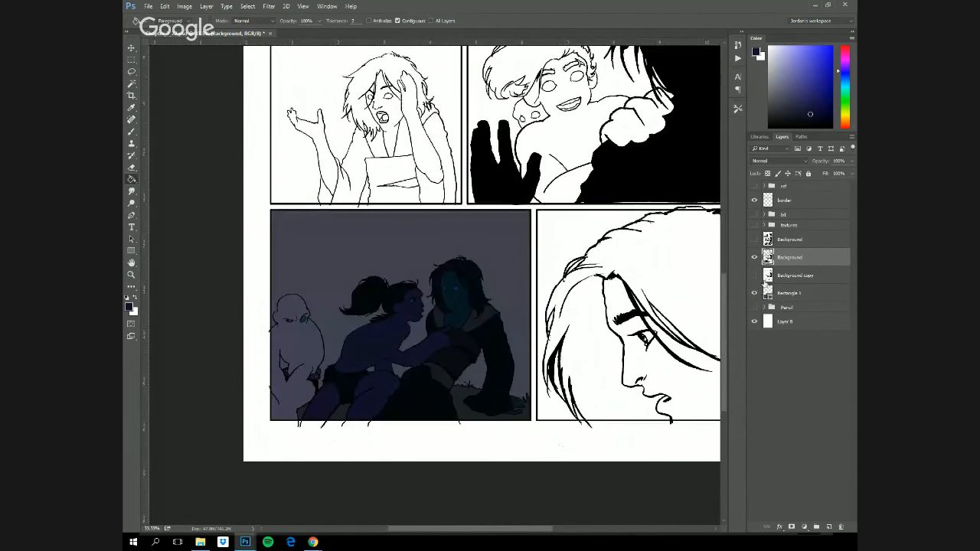
left_click(137, 301)
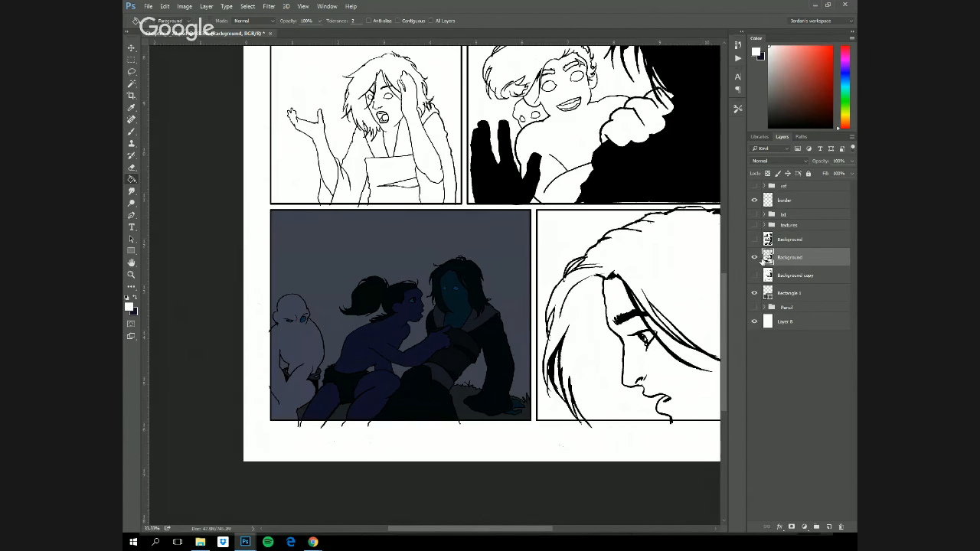
left_click(754, 292)
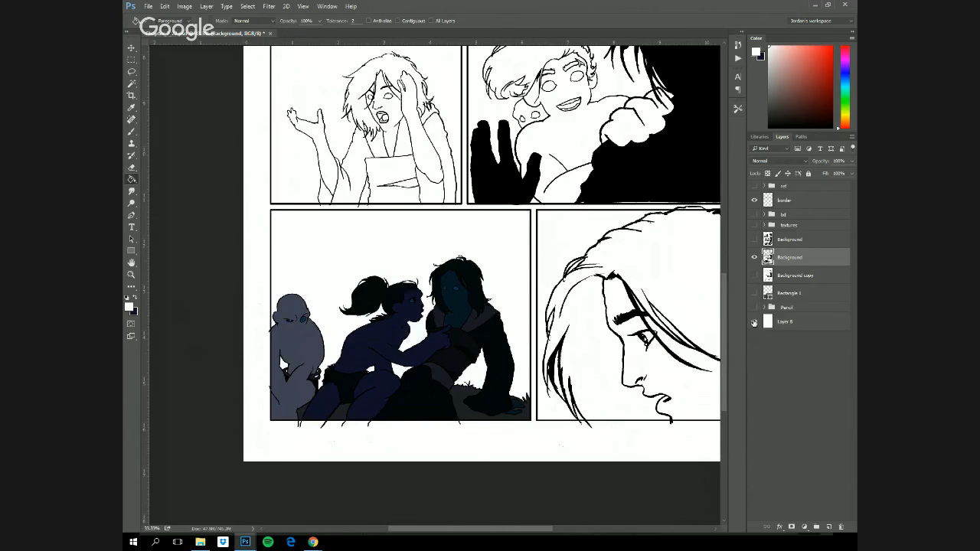
left_click(754, 322)
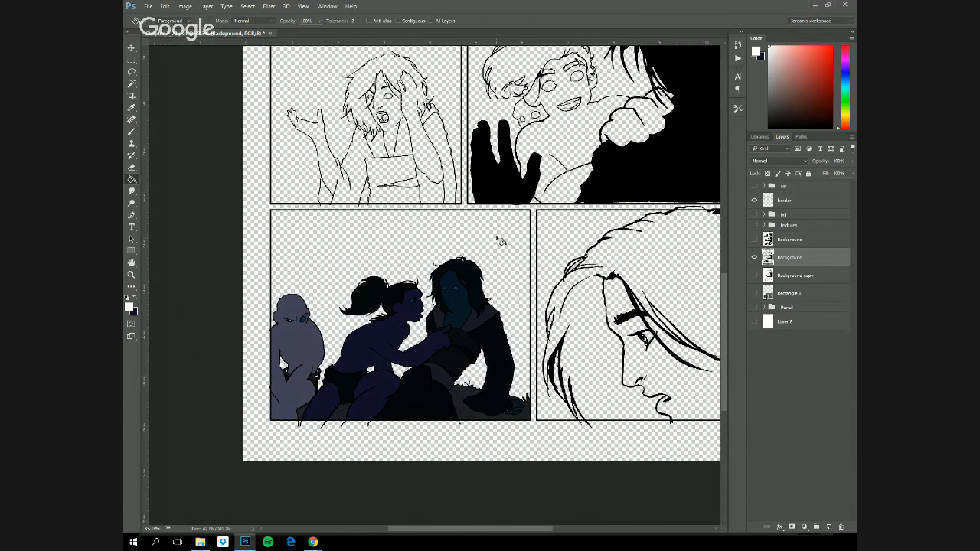
left_click(501, 251)
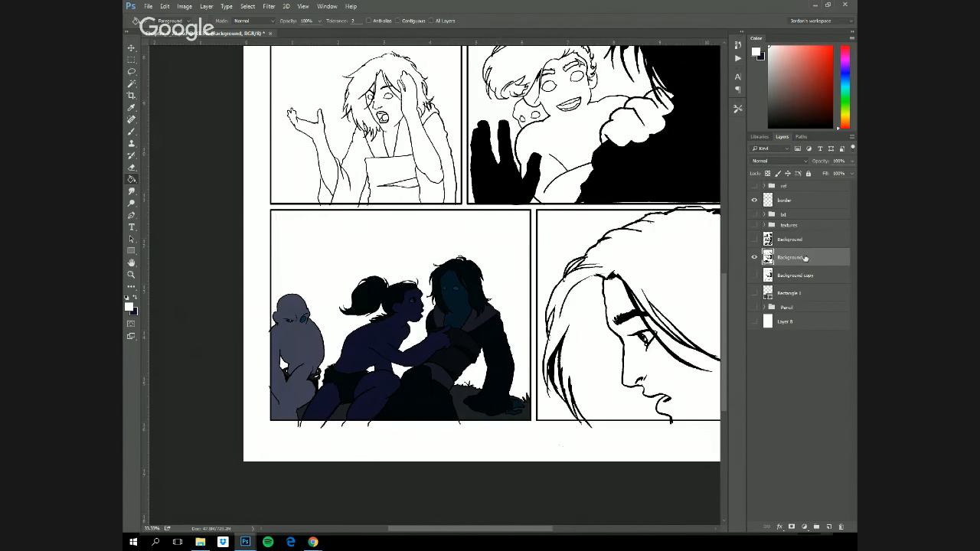
scroll(501, 251, "up", 2)
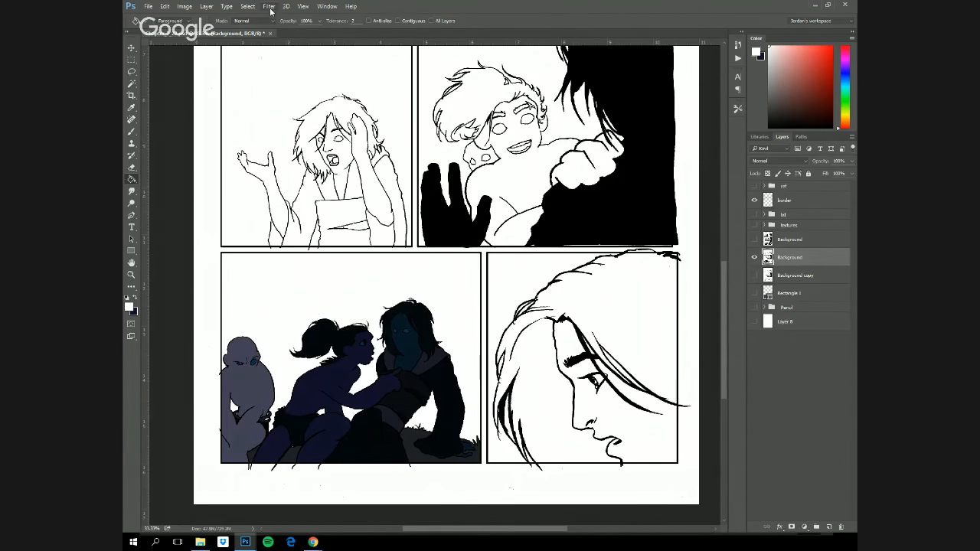
- Run Filter > Peltmade > Flatter Pro, then hide the ink line art and panel borders
left_click(270, 7)
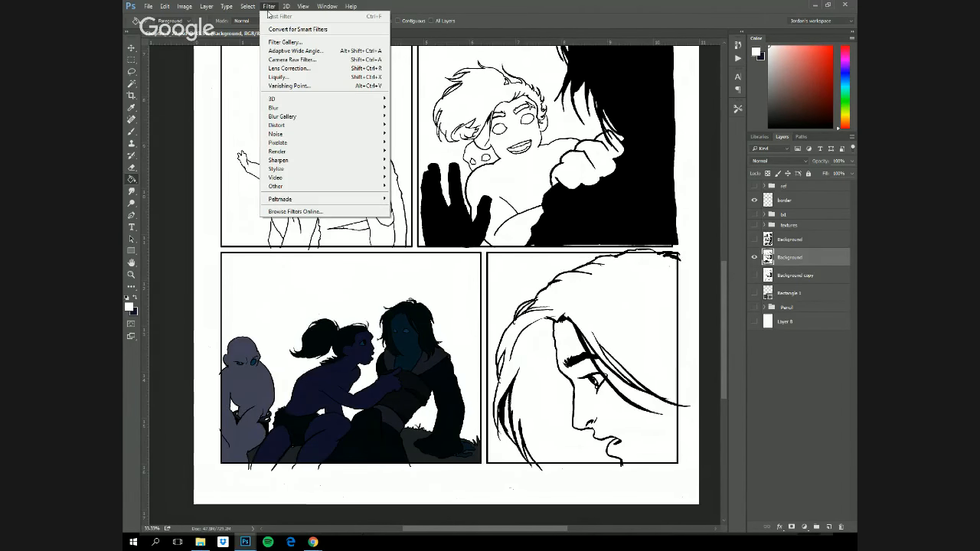
mouse_move(326, 199)
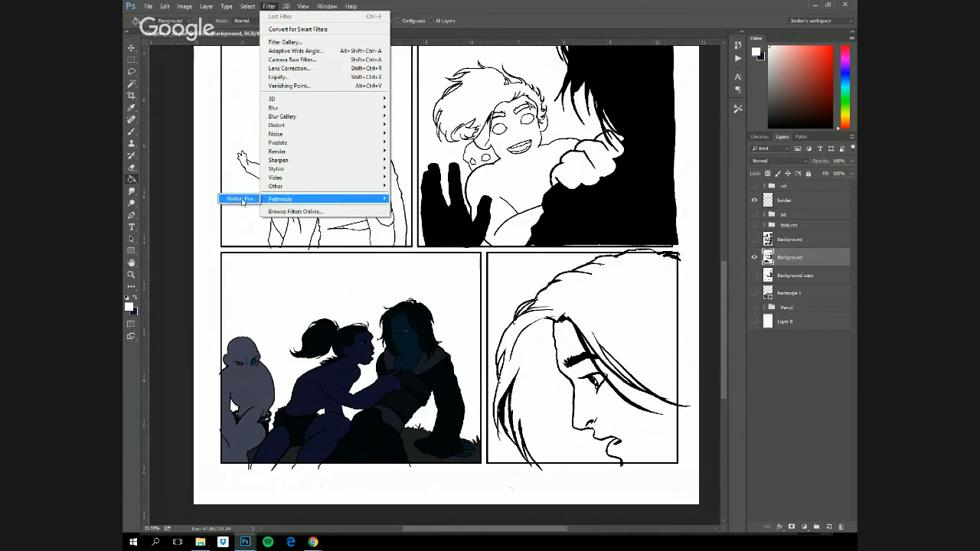
left_click(244, 202)
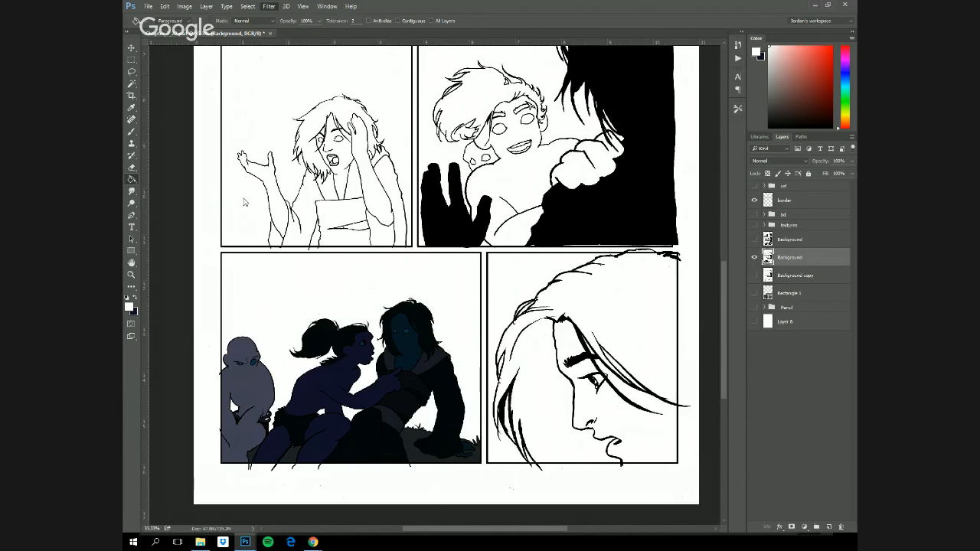
key("ctrl+comma")
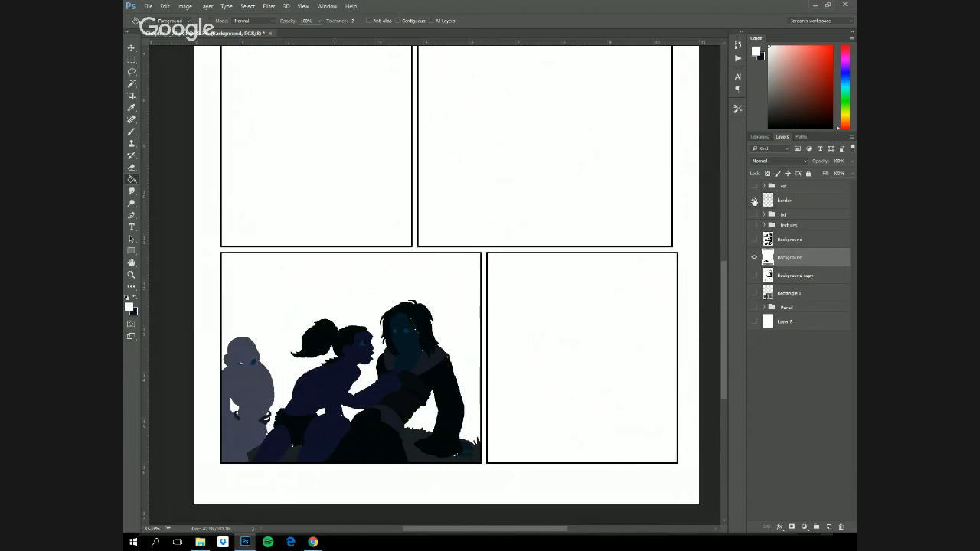
left_click(754, 201)
- Zoom in on the lower-left flat-coloured figures and pan across them to inspect
key("z")
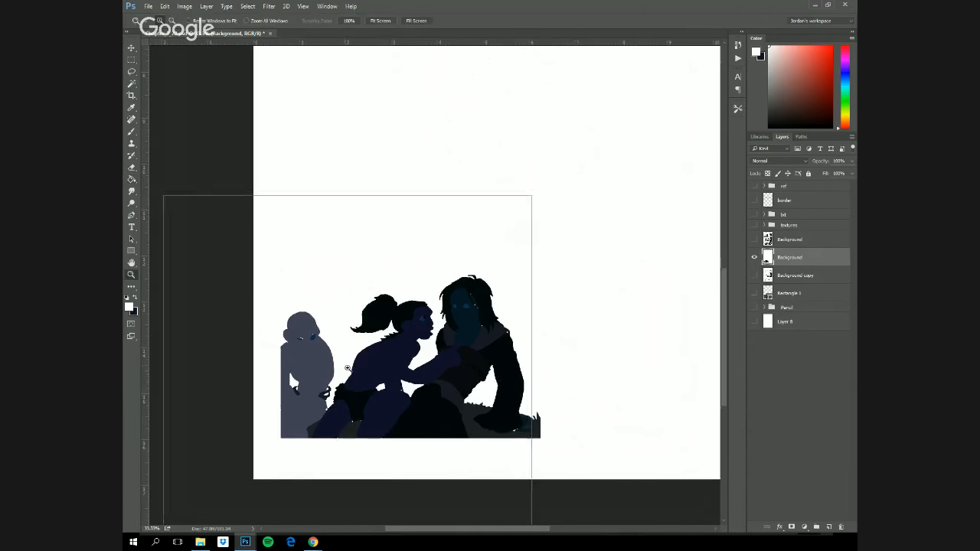
left_click(417, 404)
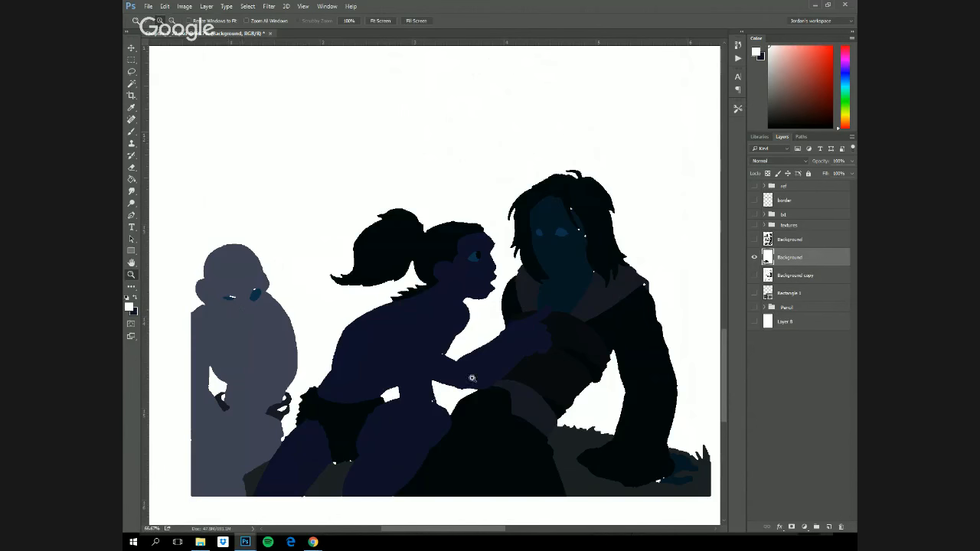
left_click(237, 286)
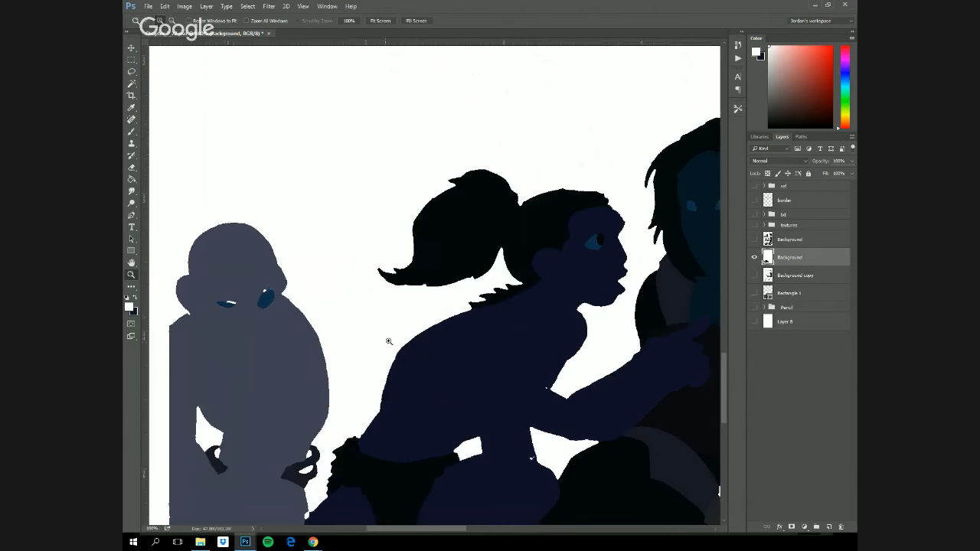
left_click_drag(327, 356, 395, 349)
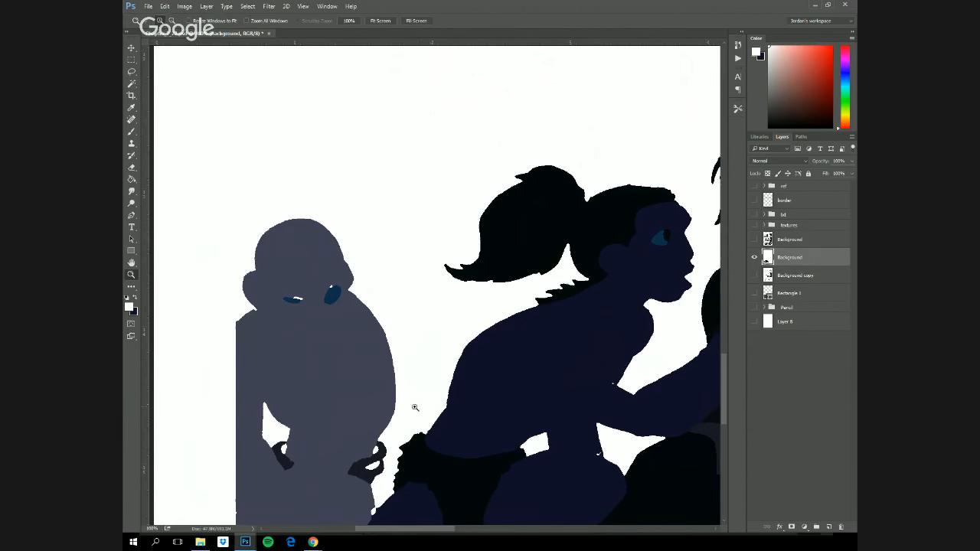
key("g")
- Show the line-art layer in Multiply and lower its opacity to about 54%
left_click(754, 239)
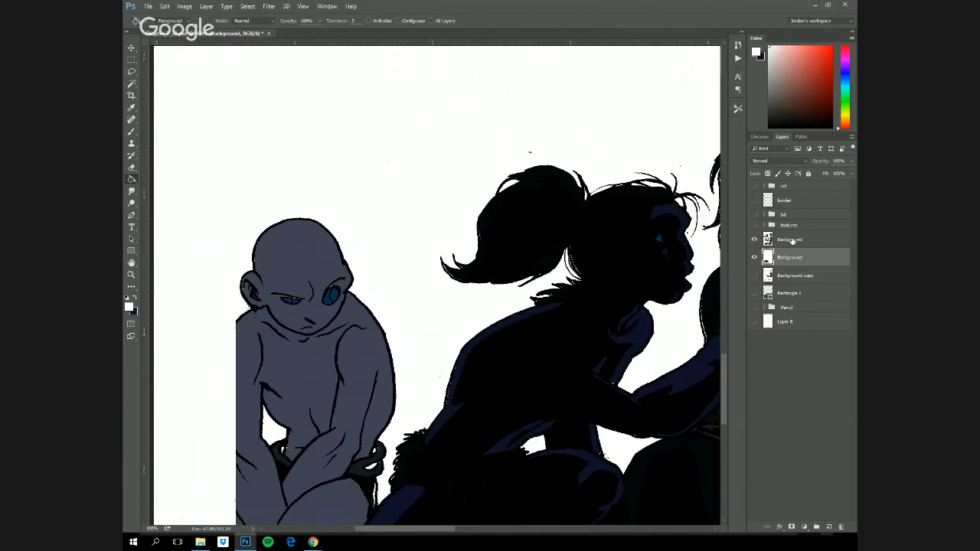
left_click(793, 242)
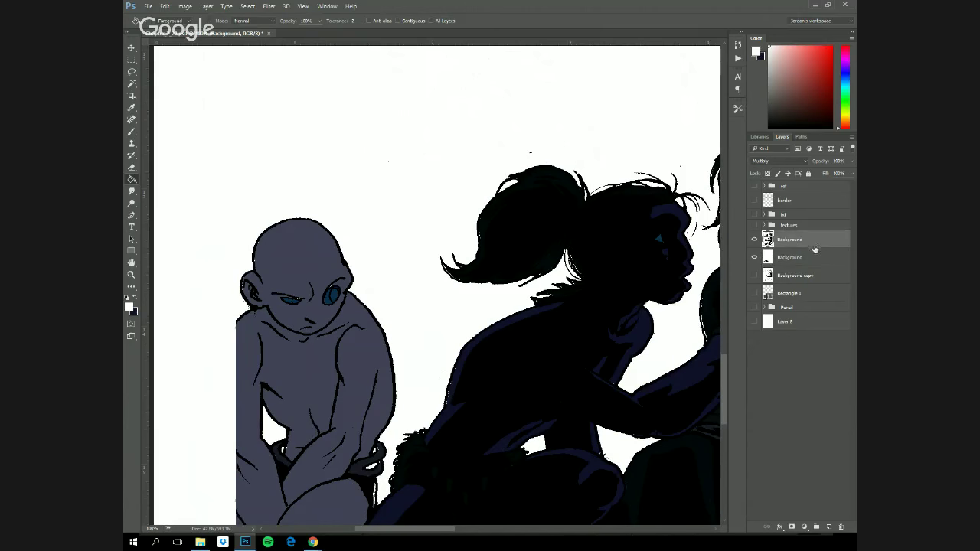
left_click(852, 162)
left_click_drag(839, 174, 823, 175)
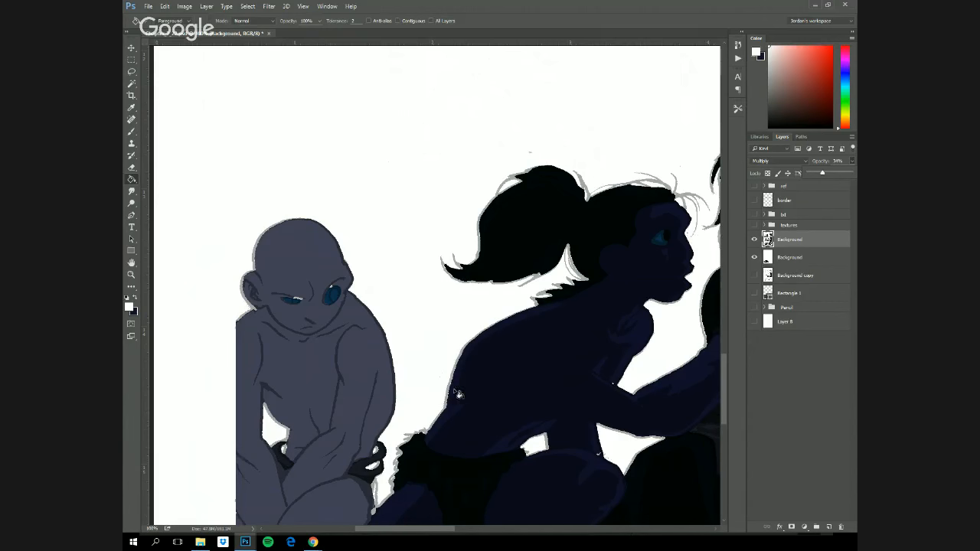
key("z")
left_click(498, 398, "alt")
left_click_drag(626, 436, 460, 352)
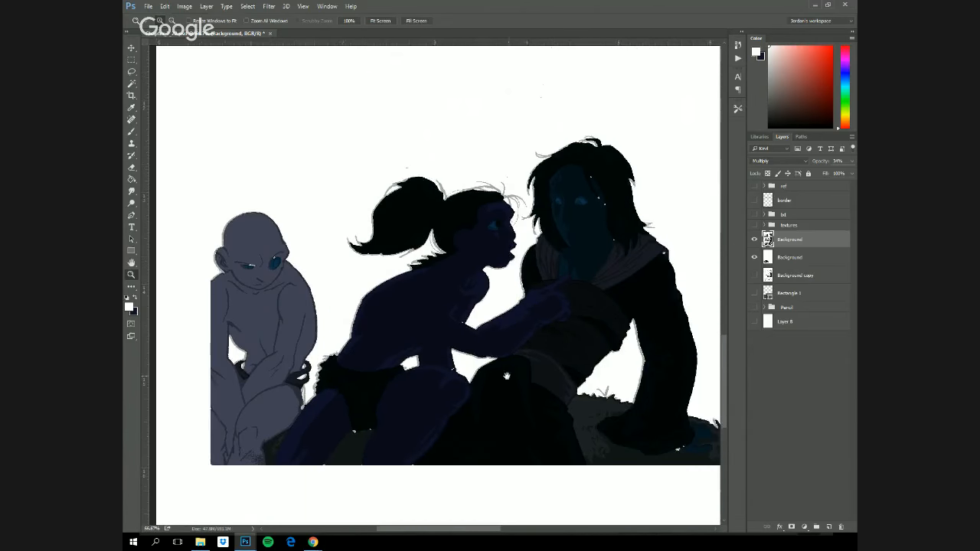
- Marquee-select the whole artwork, nudge it two pixels right to align the lines, then deselect
key("m")
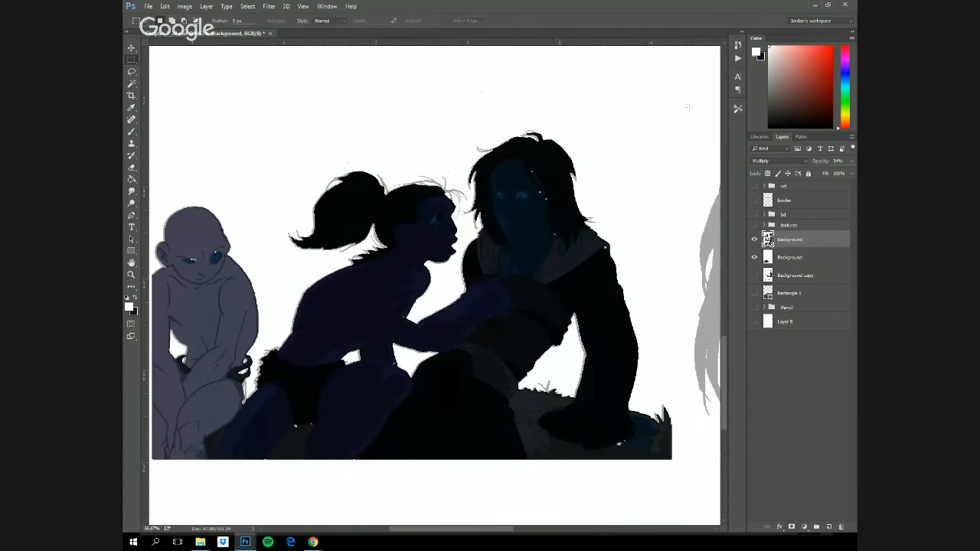
left_click_drag(689, 107, 151, 475)
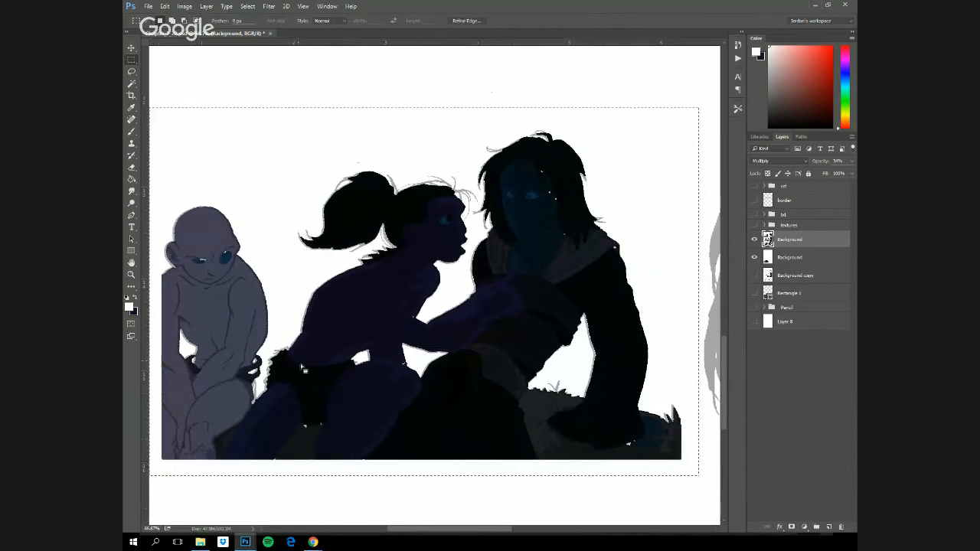
key("z")
left_click_drag(153, 91, 398, 429)
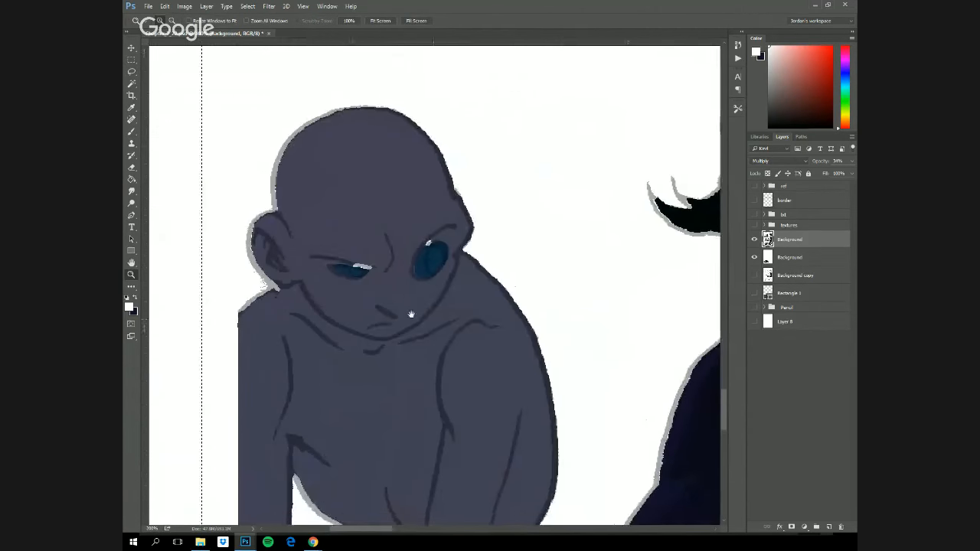
left_click_drag(411, 314, 415, 323)
key("v")
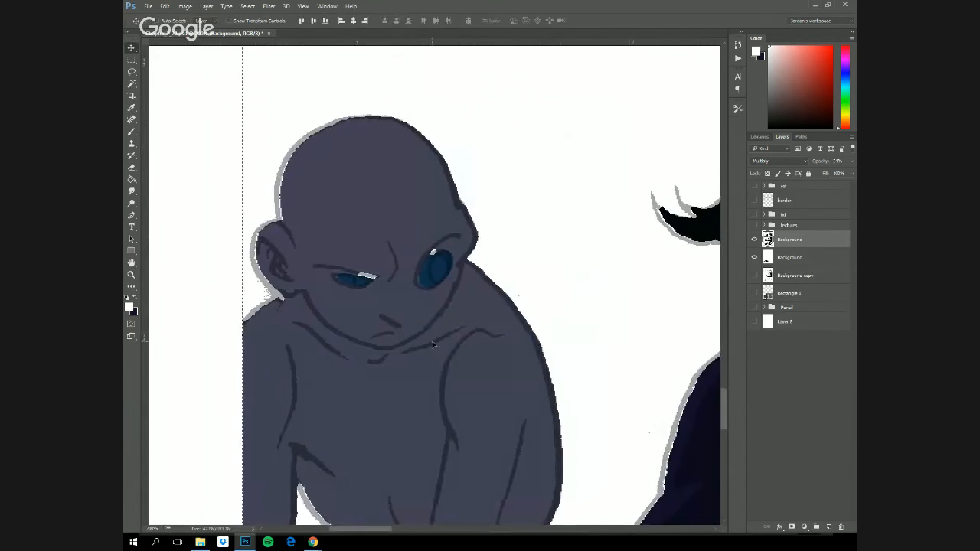
key("Right")
key("Right")
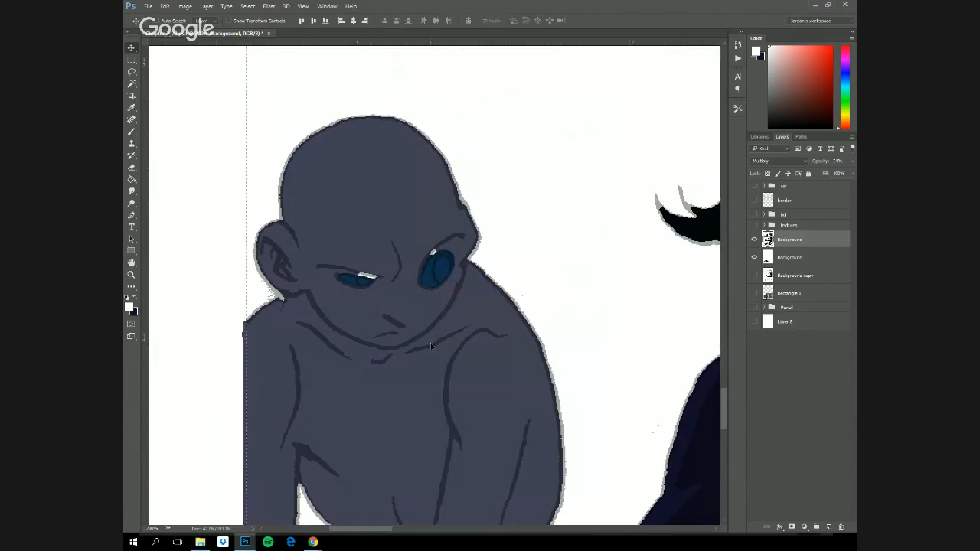
key("Right")
key("Right")
key("ctrl+d")
- On the flat-colour layer, Paint Bucket with Contiguous on fills the bald character's white eye highlights dark
left_click(800, 258)
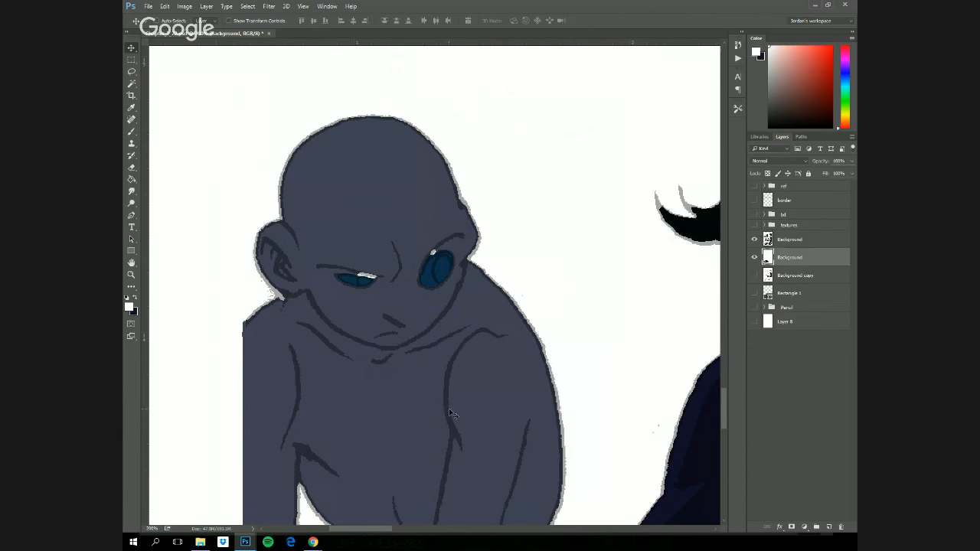
key("x")
left_click(132, 179)
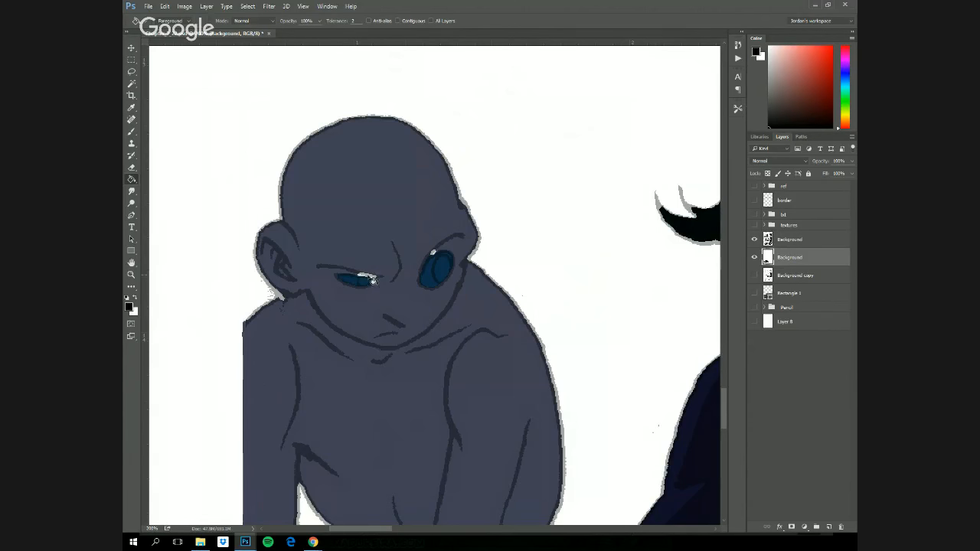
left_click(397, 21)
left_click(368, 278)
left_click(441, 257)
scroll(536, 344, "down", 5)
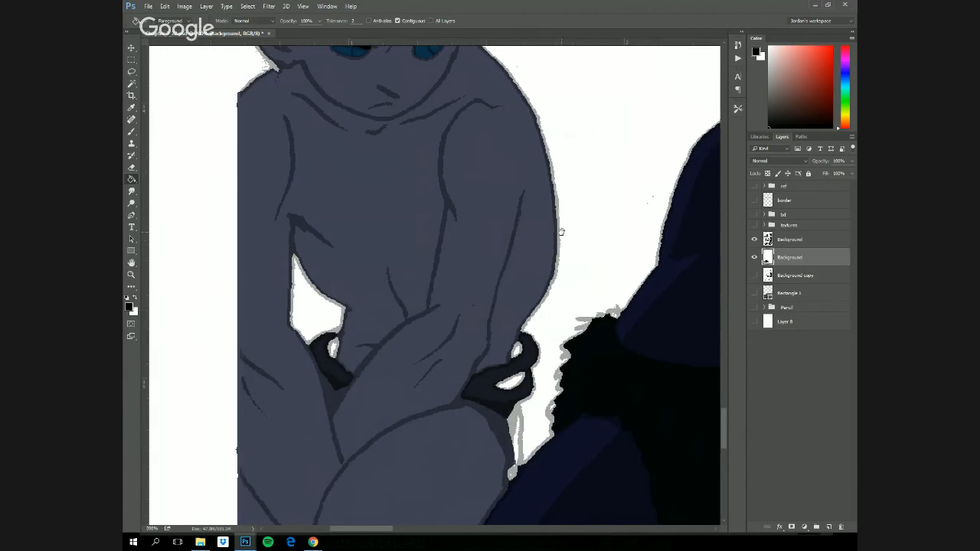
scroll(561, 231, "down", 1)
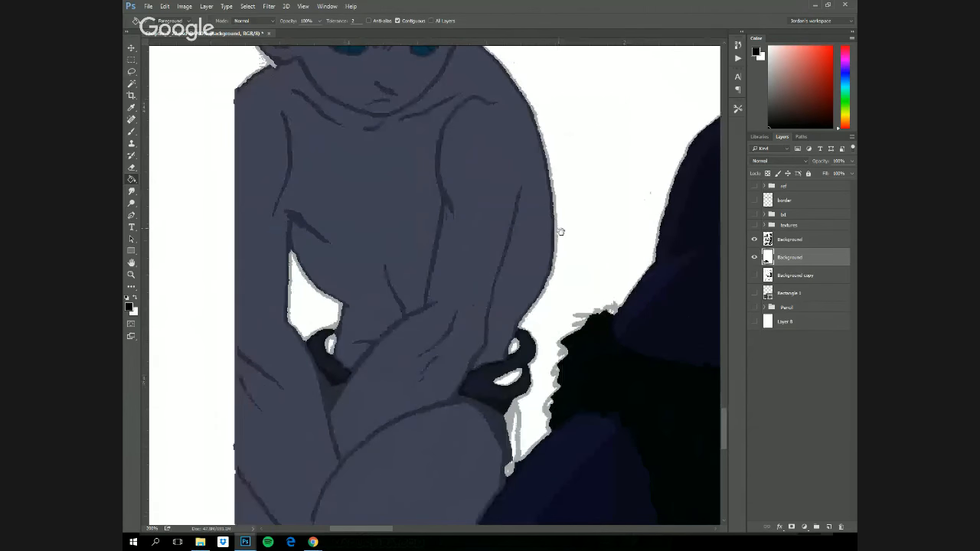
- Fill the white specks in the dark clothing area and move to the ponytail character
mouse_move(562, 230)
left_mouse_down()
mouse_move(550, 167)
mouse_move(437, 61)
left_mouse_up()
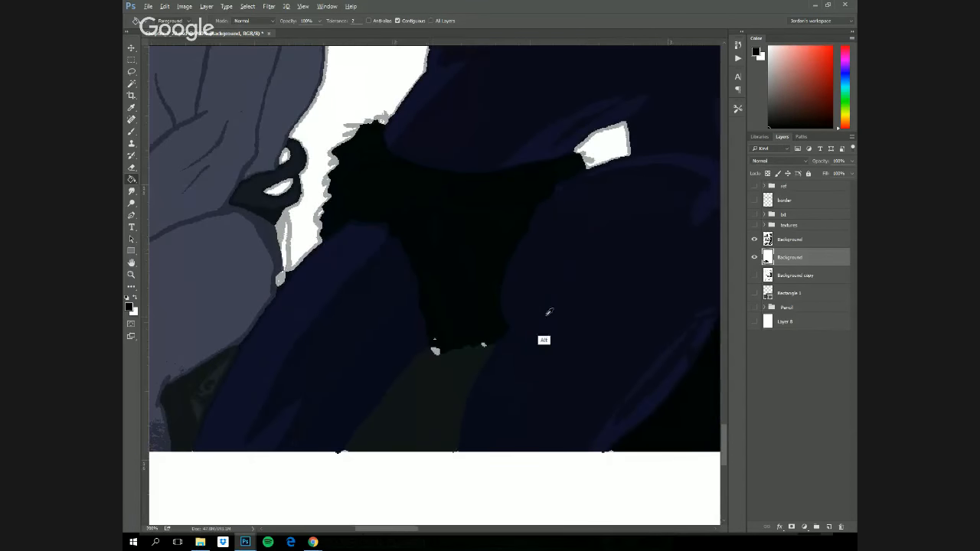
left_click(442, 355)
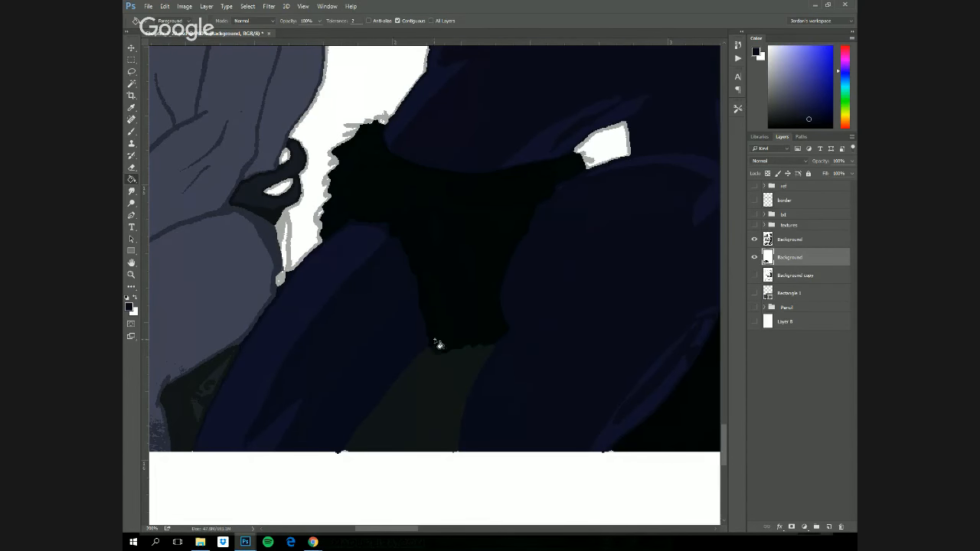
left_click(435, 342)
mouse_move(598, 149)
left_mouse_down()
mouse_move(622, 176)
mouse_move(568, 302)
left_mouse_up()
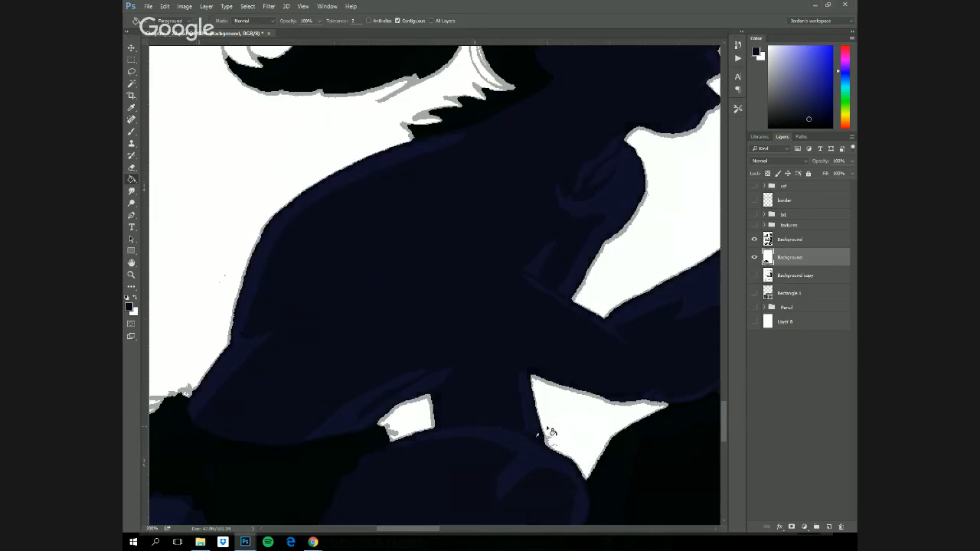
key("b")
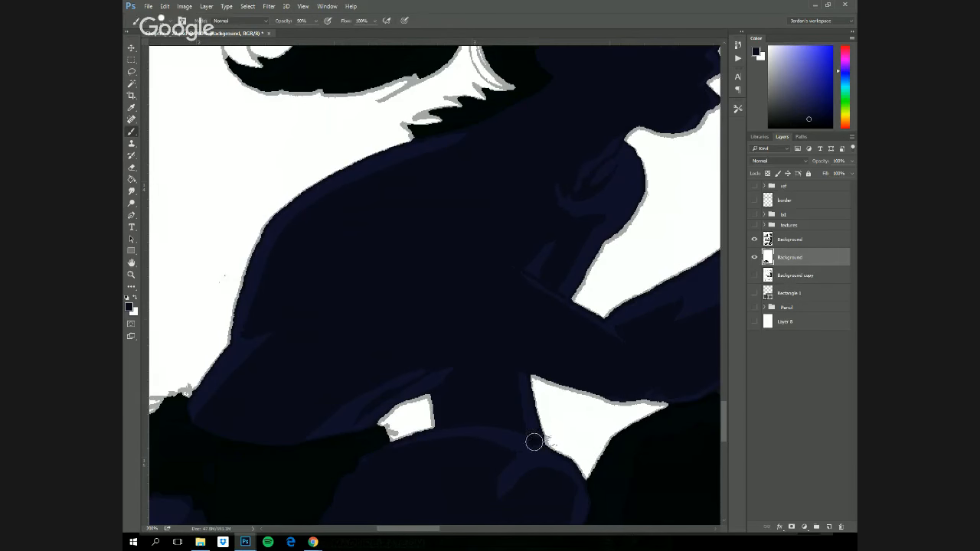
mouse_move(575, 291)
left_mouse_down()
mouse_move(594, 271)
mouse_move(612, 398)
mouse_move(622, 379)
left_mouse_up()
scroll(594, 271, "down", 5)
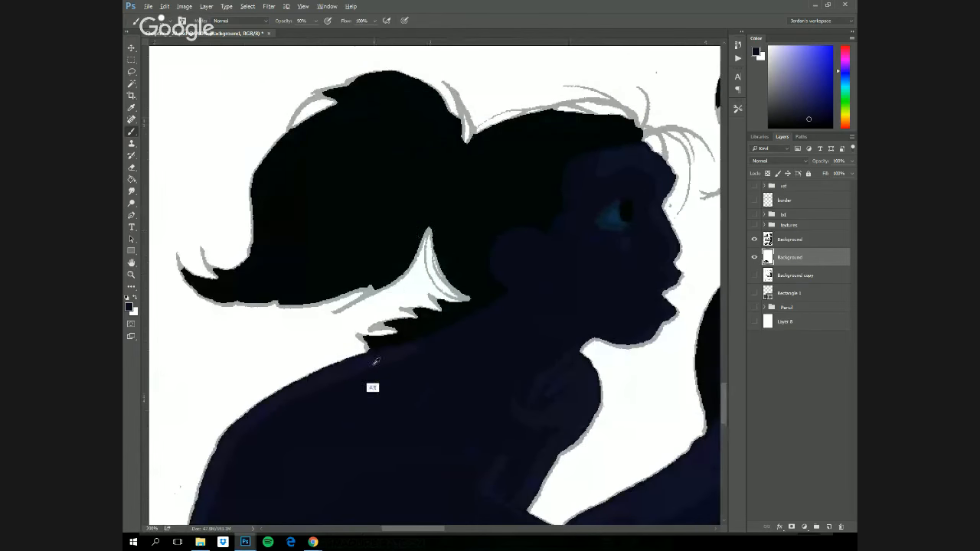
- Paint the white gaps along the ponytail's lower edge black with the Pencil tool
left_click(754, 240)
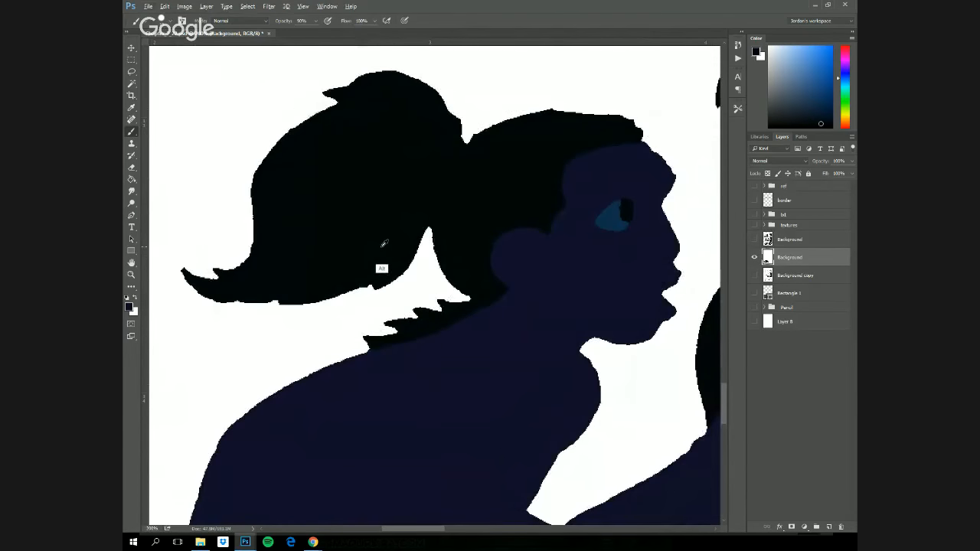
left_click(754, 239)
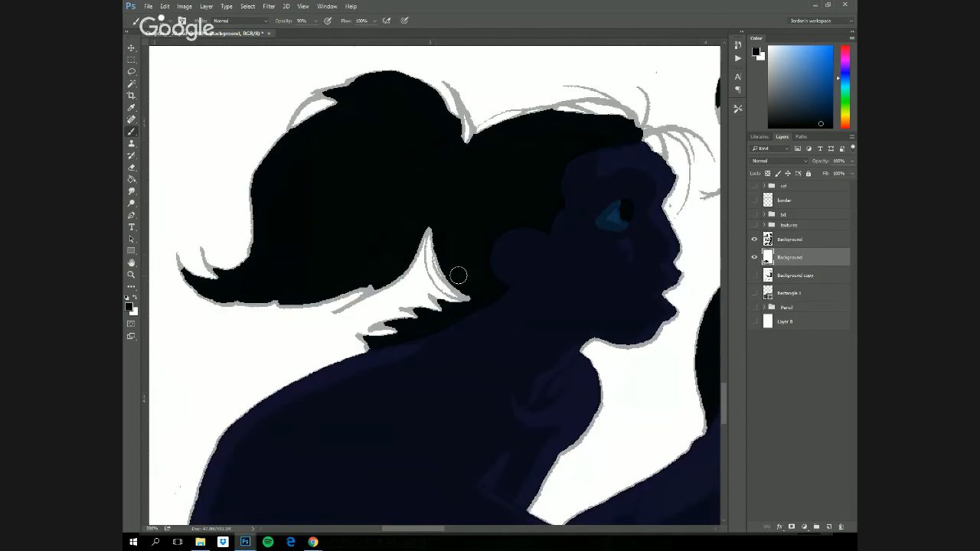
left_click(370, 289)
right_click(131, 132)
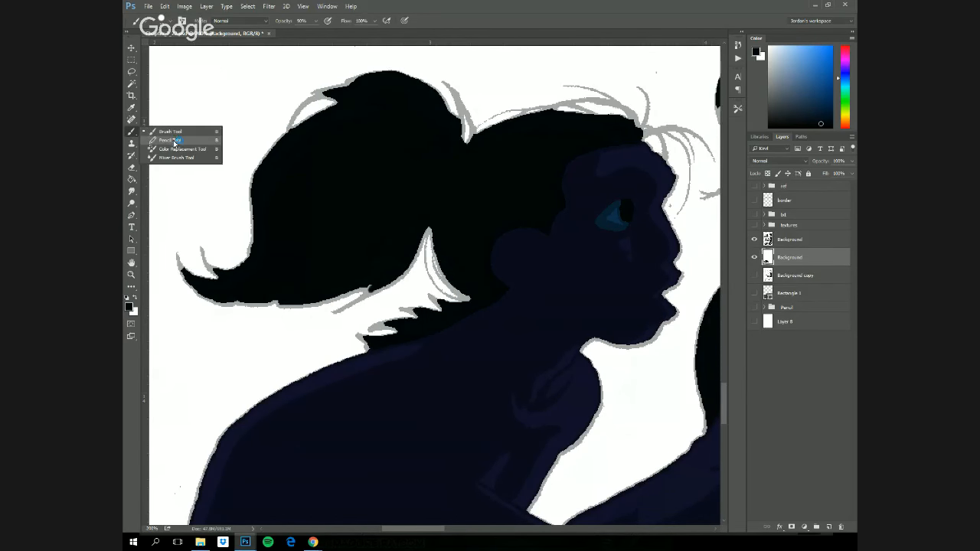
left_click(176, 144)
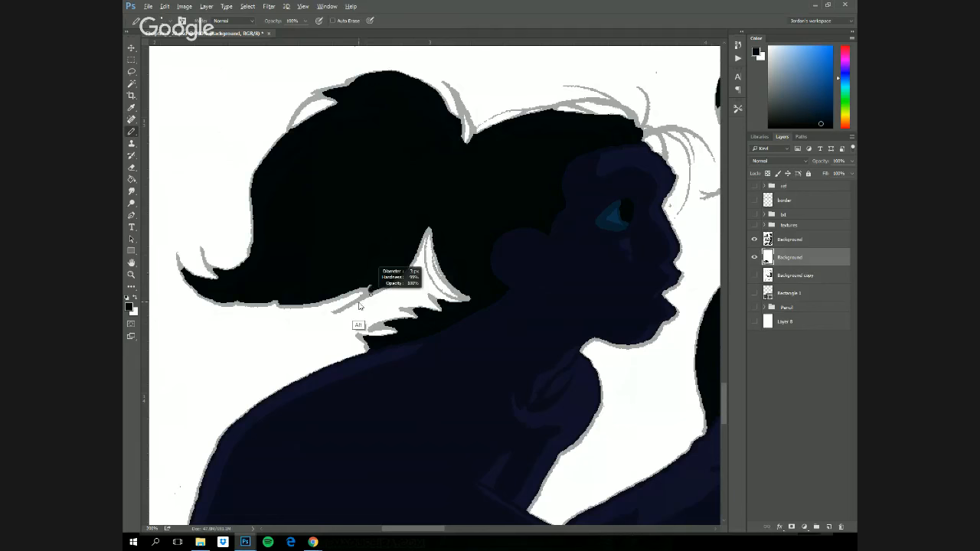
left_click_drag(369, 290, 377, 285)
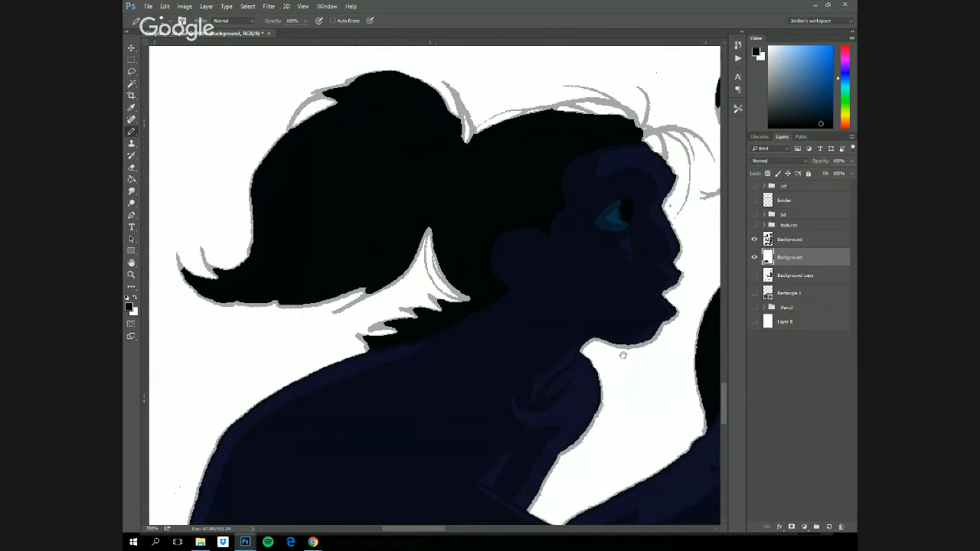
mouse_move(623, 355)
left_mouse_down()
mouse_move(523, 324)
mouse_move(454, 358)
left_mouse_up()
- Check the flats without inks, then Paint Bucket two light spots on the figure with dark colour
left_click(755, 240)
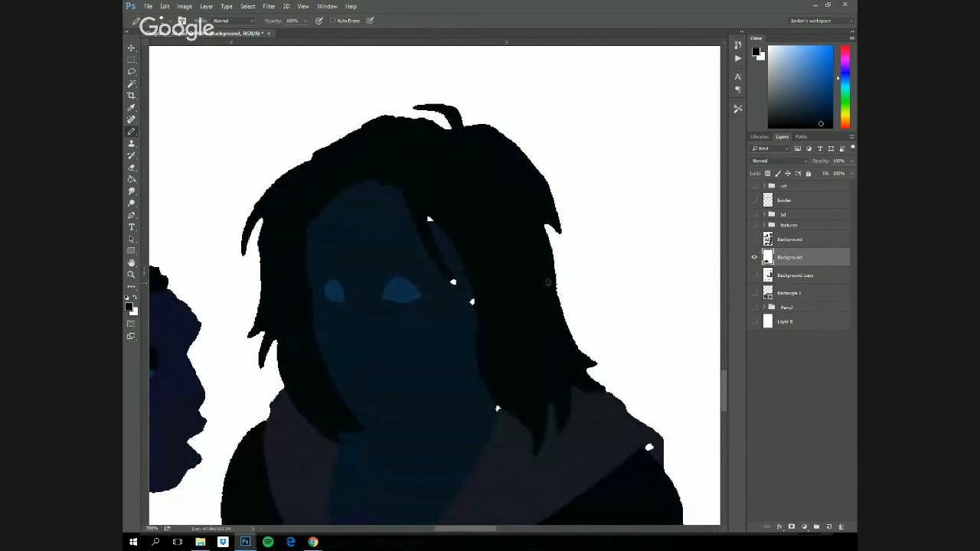
key("f")
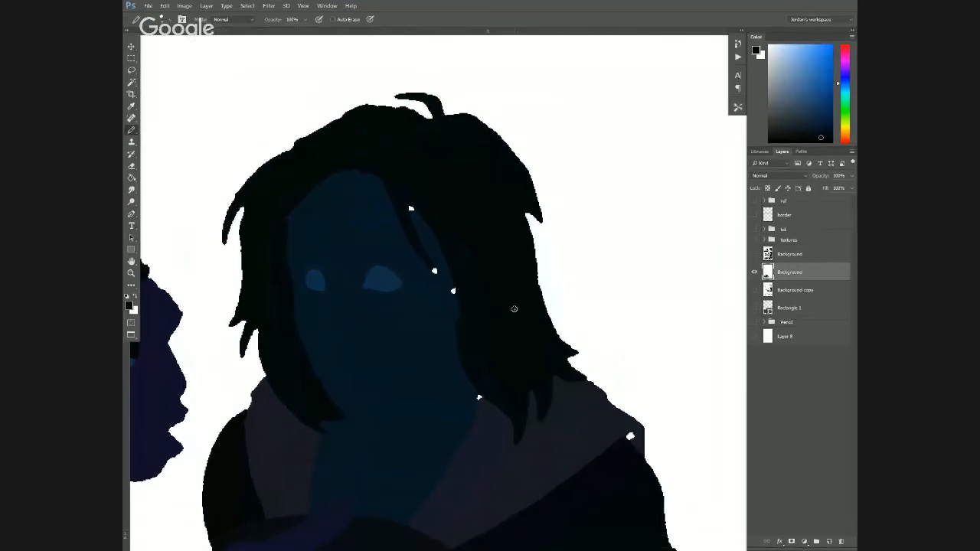
key("f")
key("f")
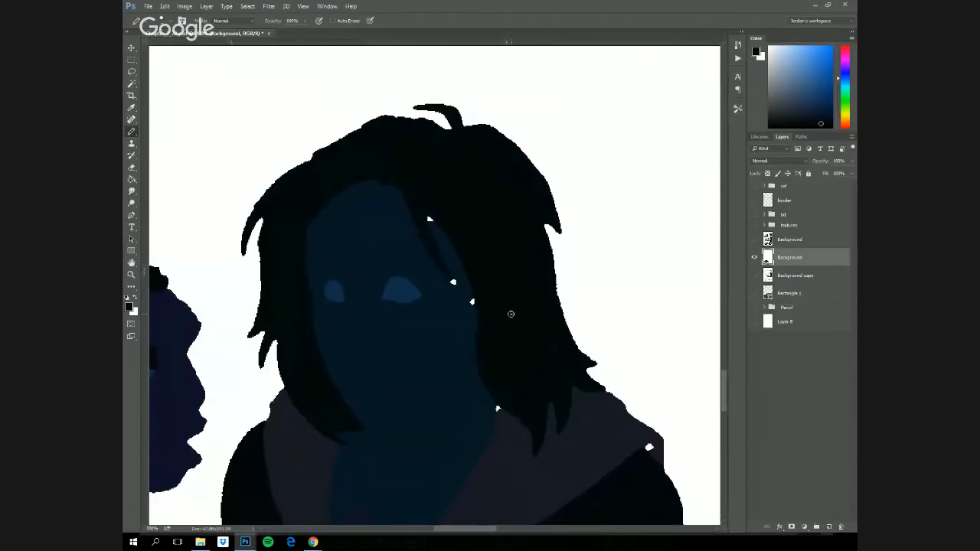
key("g")
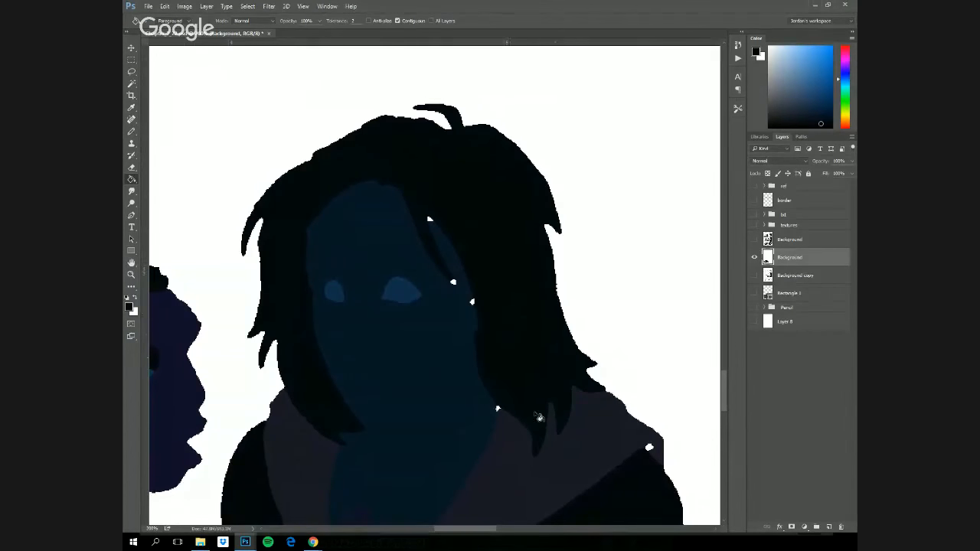
left_click(755, 240)
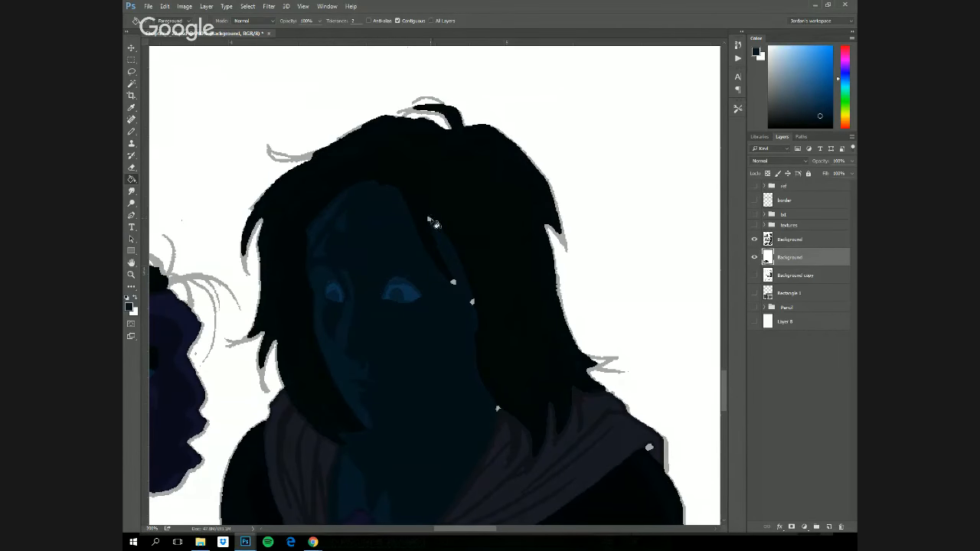
left_click(453, 283)
left_click(472, 303)
- Sample the shoulder's dark blue and fill a small grey spot near the bottom of the figures
mouse_move(663, 475)
left_mouse_down()
mouse_move(634, 331)
mouse_move(615, 304)
left_mouse_up()
left_click(754, 240)
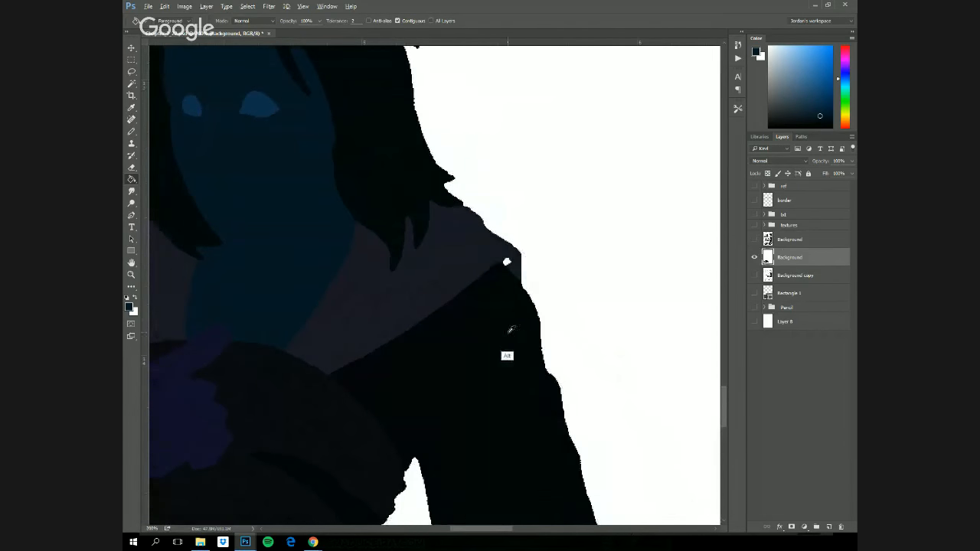
left_click(455, 291, "alt")
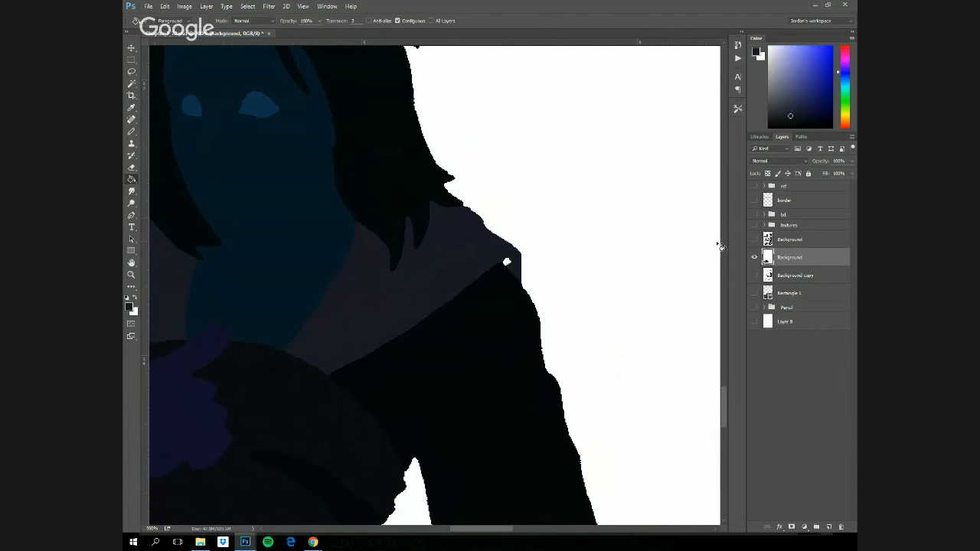
left_click_drag(484, 449, 473, 206)
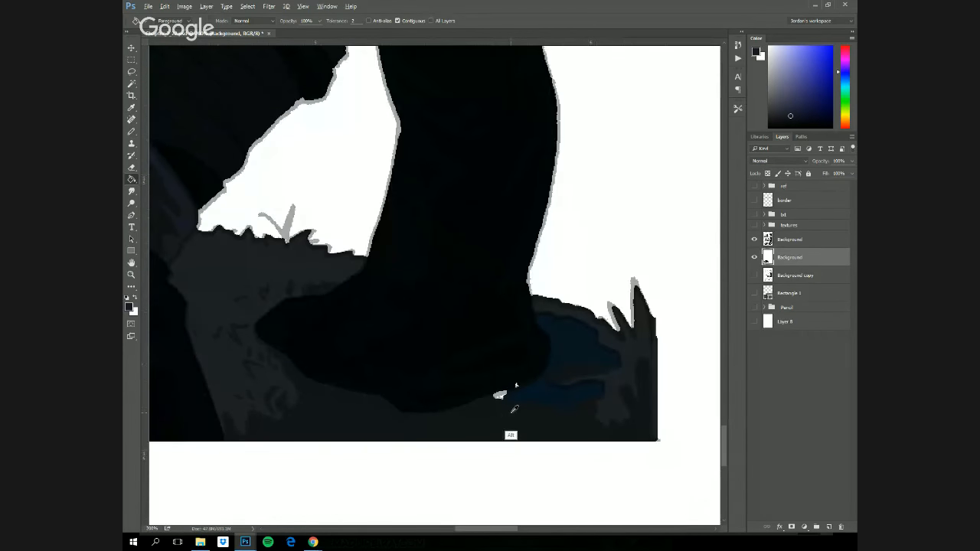
left_click(500, 395, "alt")
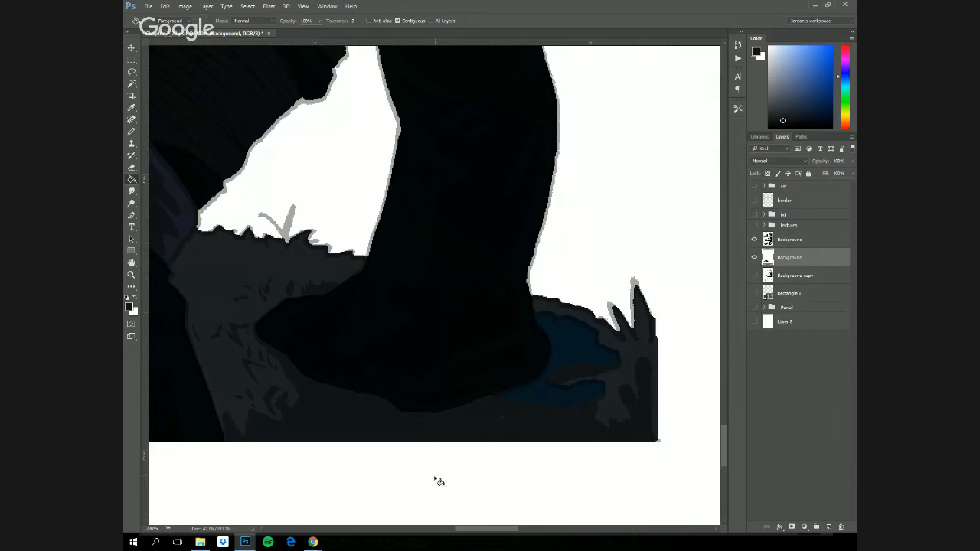
left_click_drag(289, 439, 605, 329)
mouse_move(536, 345)
left_mouse_down()
mouse_move(605, 229)
mouse_move(513, 411)
mouse_move(525, 374)
mouse_move(522, 402)
left_mouse_up()
scroll(531, 377, "down", 2)
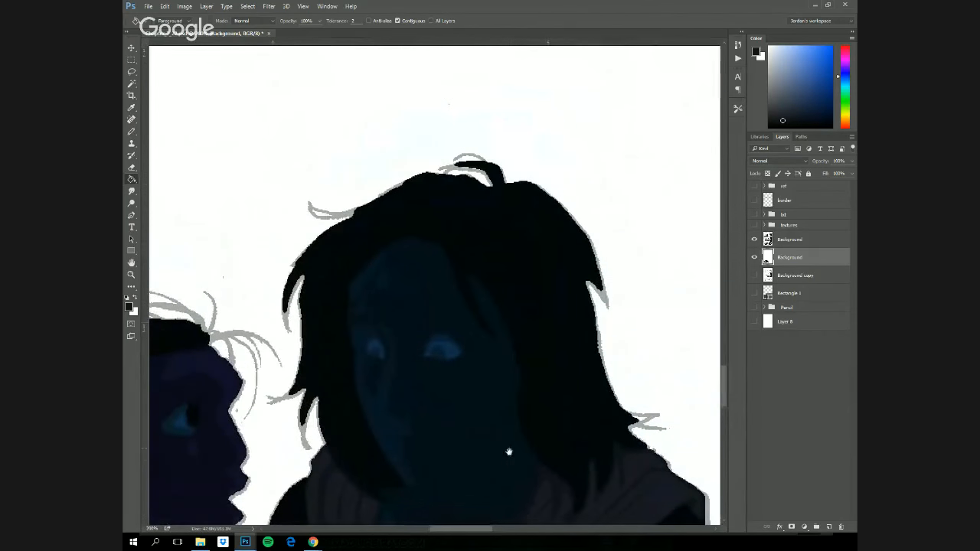
- Pencil over the gaps in the hair tuft and a hair strand with black
key("b")
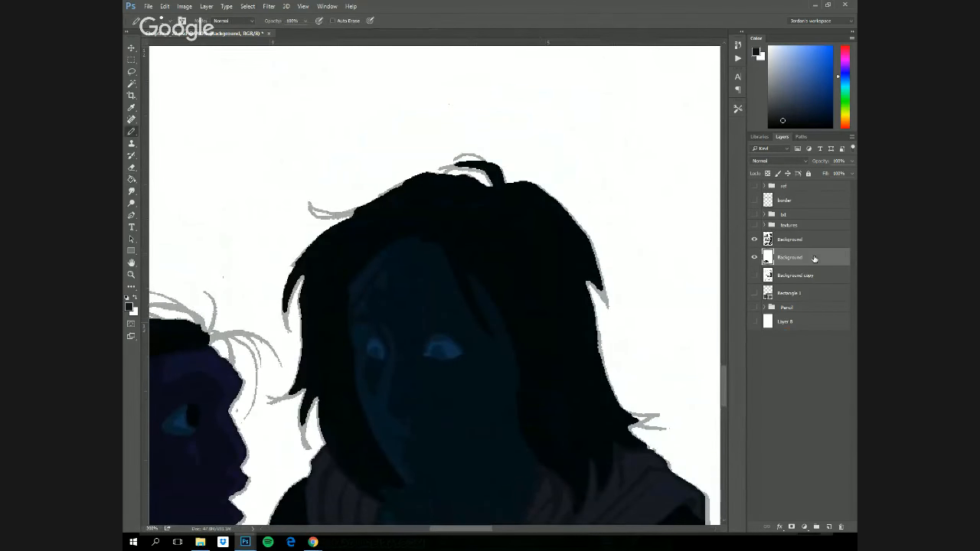
left_click(754, 240)
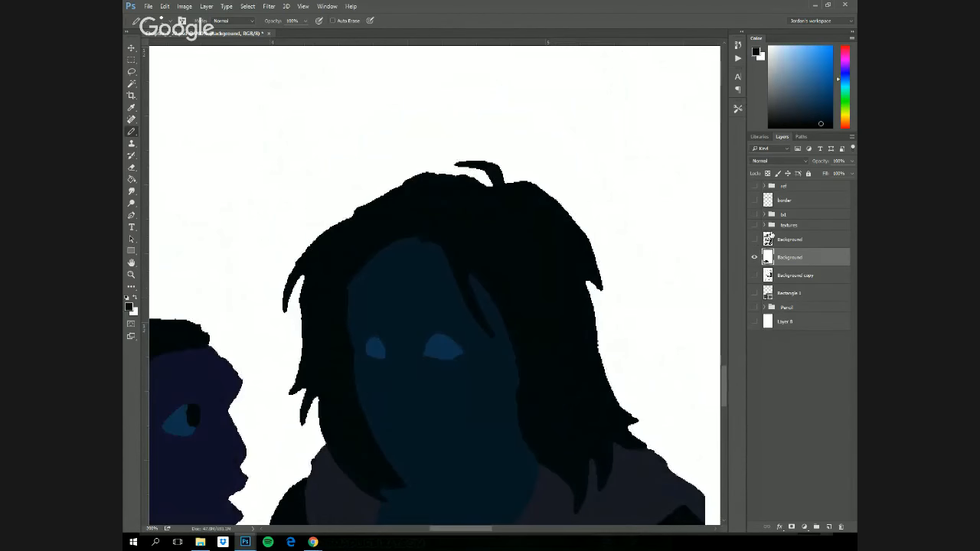
left_click(754, 240)
left_click_drag(457, 165, 484, 167)
left_click_drag(311, 210, 326, 215)
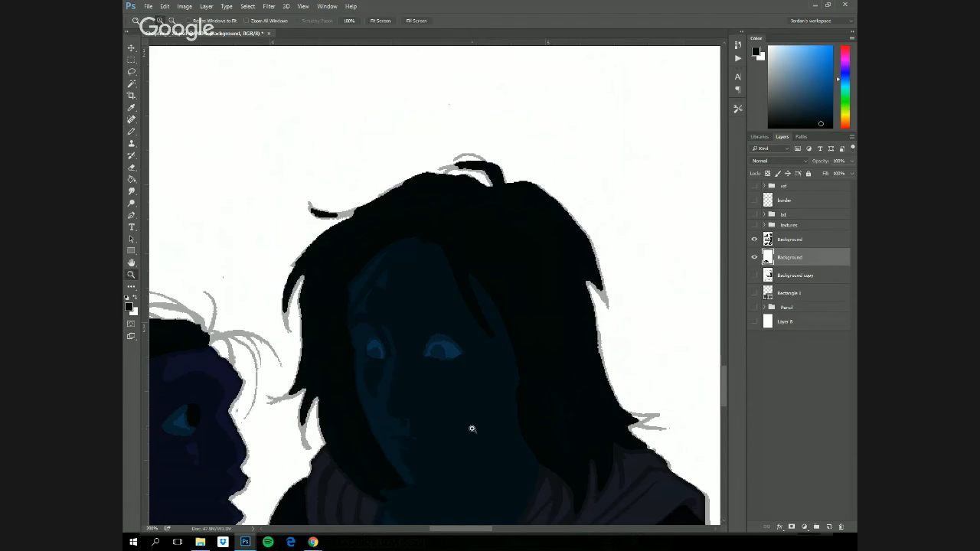
- Zoom in on the knee area and pencil black over the white gap beside it
key("z")
scroll(465, 465, "down", 5)
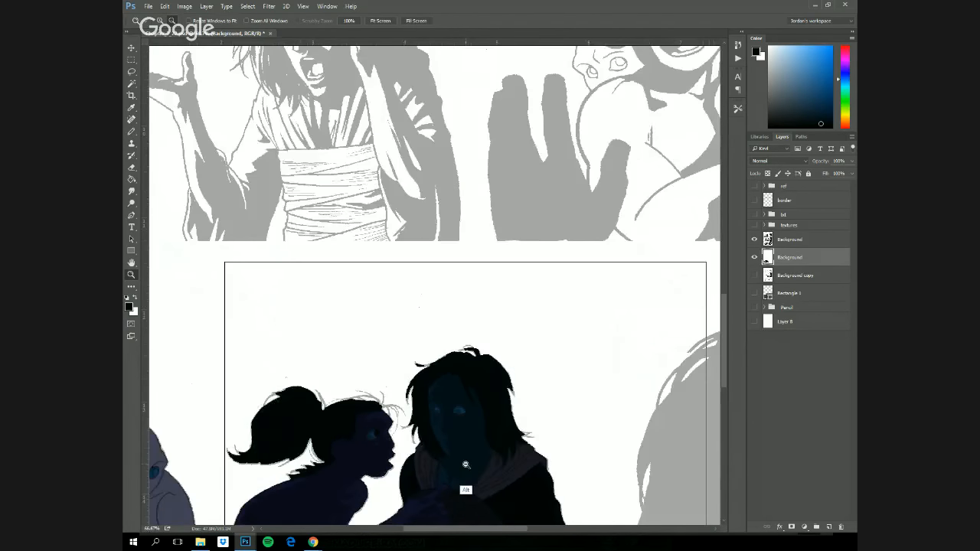
scroll(466, 465, "down", 3)
scroll(459, 382, "down", 2)
left_click_drag(283, 356, 536, 153)
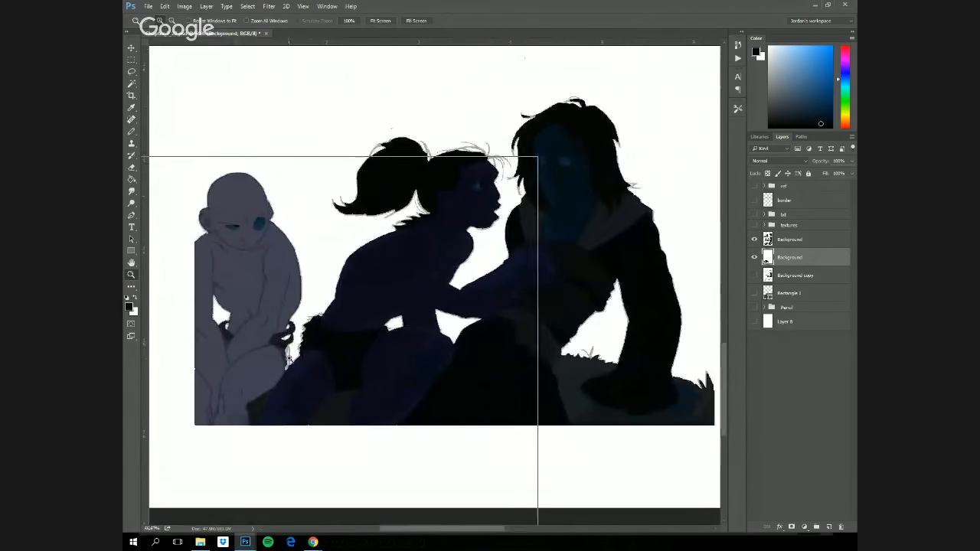
left_click_drag(153, 230, 444, 475)
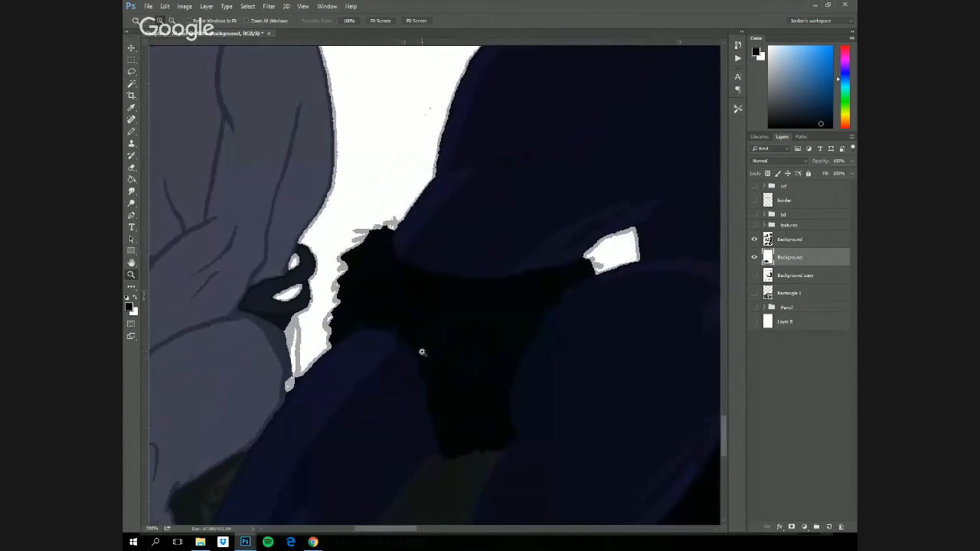
key("b")
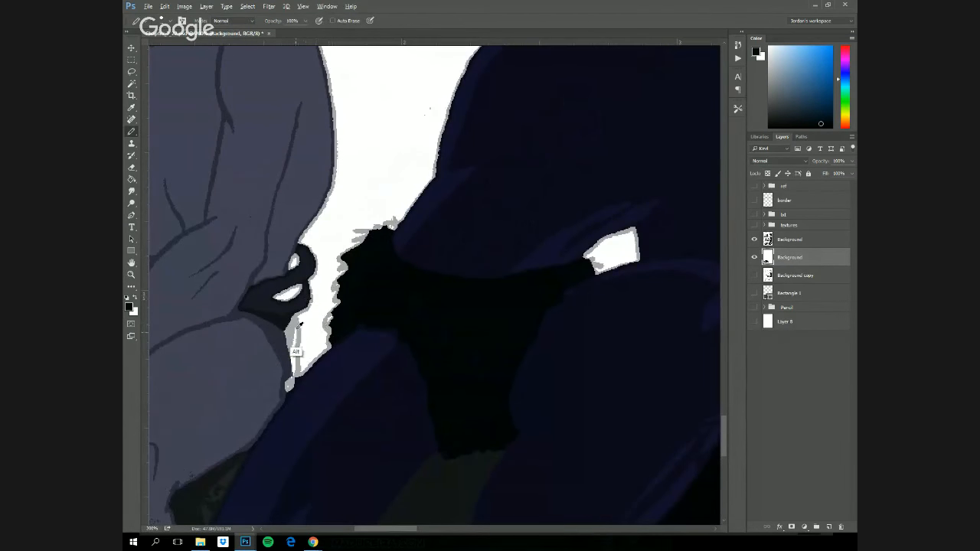
mouse_move(294, 323)
left_mouse_down()
mouse_move(288, 386)
mouse_move(291, 379)
left_mouse_up()
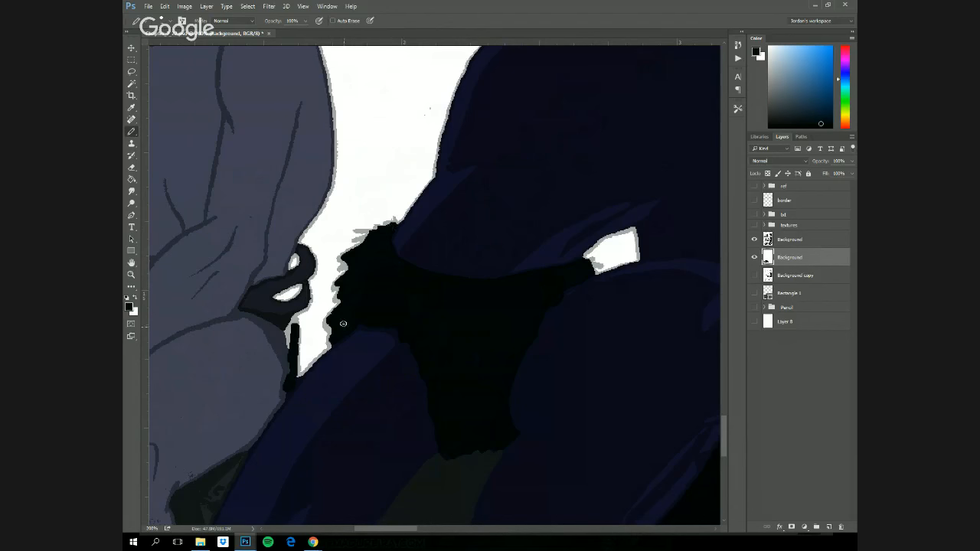
- Zoom back out to view the whole drawing
key("z")
mouse_move(602, 302)
left_mouse_down()
mouse_move(608, 296)
mouse_move(437, 428)
left_mouse_up()
key("space")
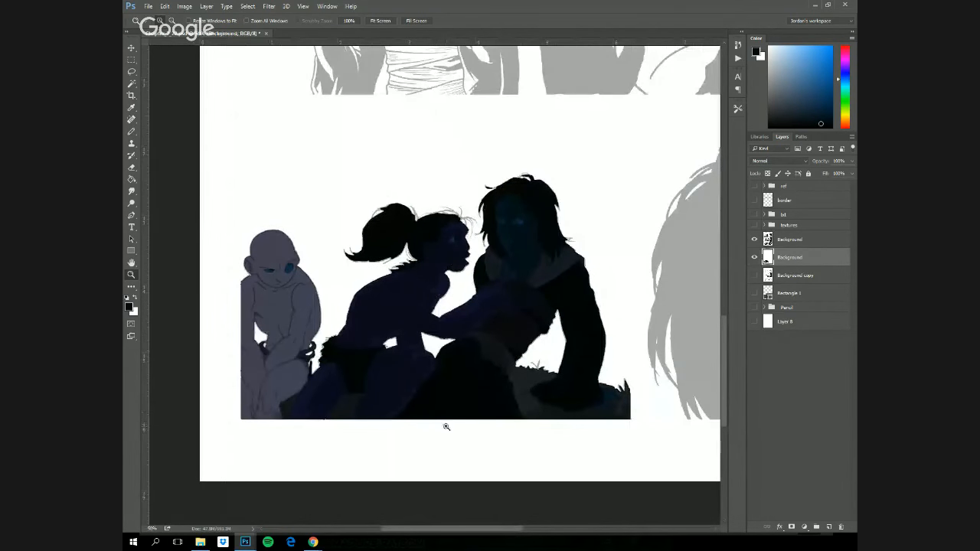
- Magic Wand the white background, delete it from the flats, and show the Rectangle 1 backdrop
key("w")
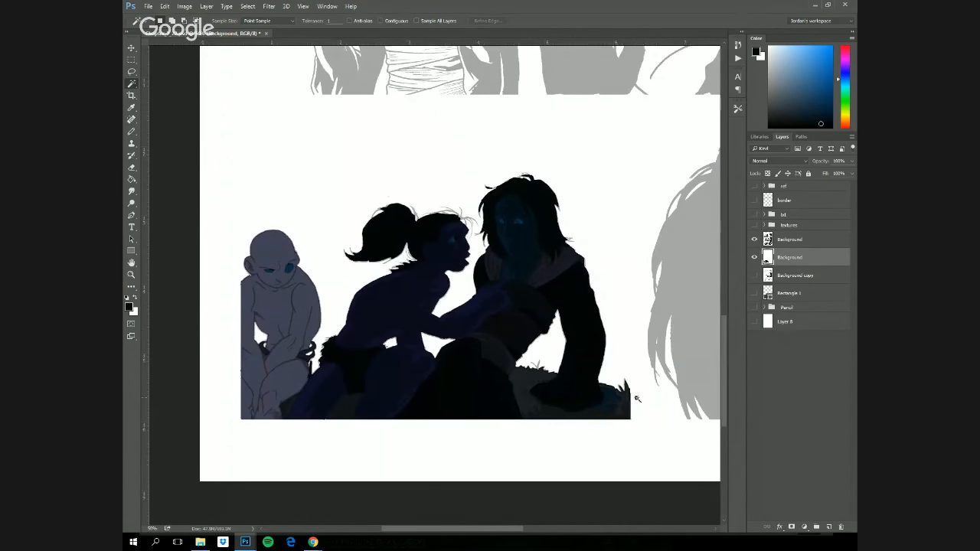
left_click(384, 21)
left_click(348, 167)
key("Delete")
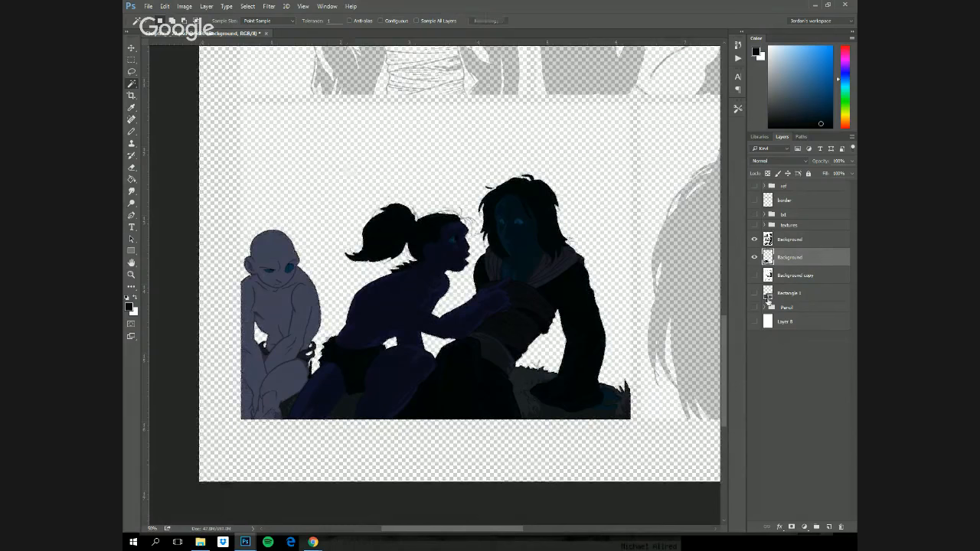
left_click(754, 293)
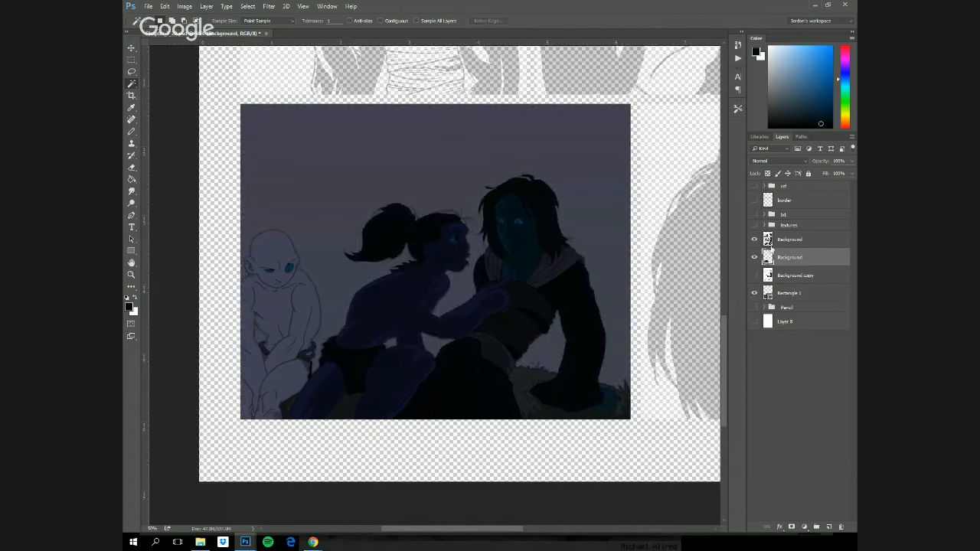
- Set the ink layer to 100% opacity and show the white page and speech balloon layers
left_click(796, 242)
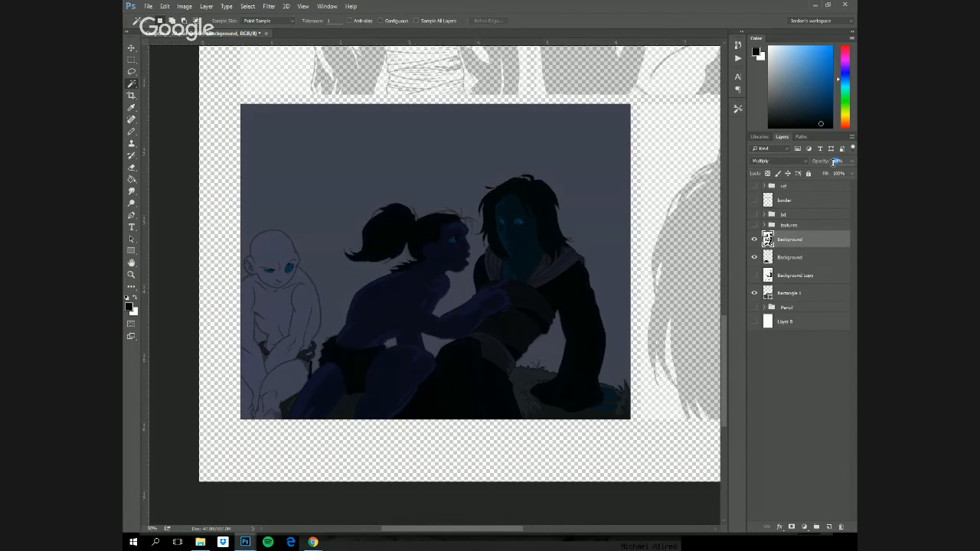
left_click(836, 162)
type("100")
key("Return")
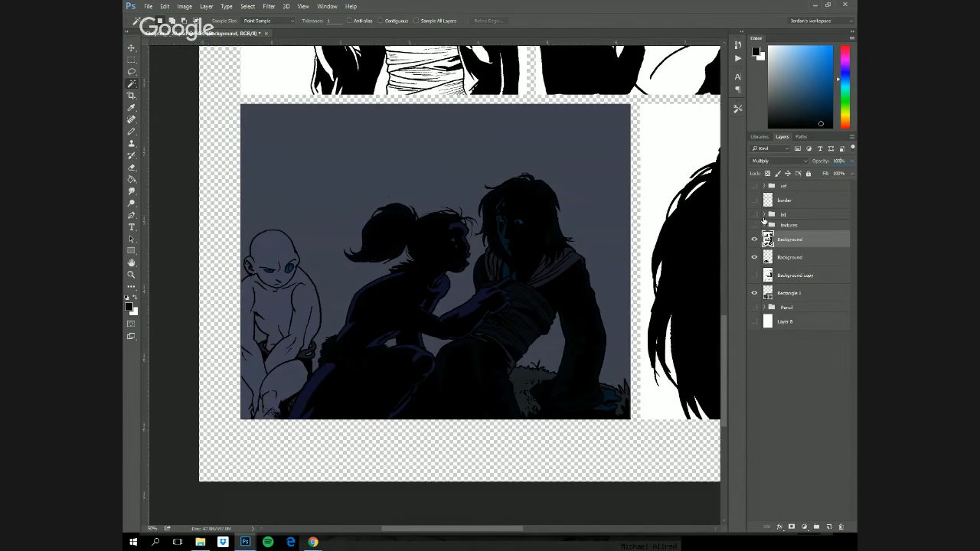
left_click(815, 259)
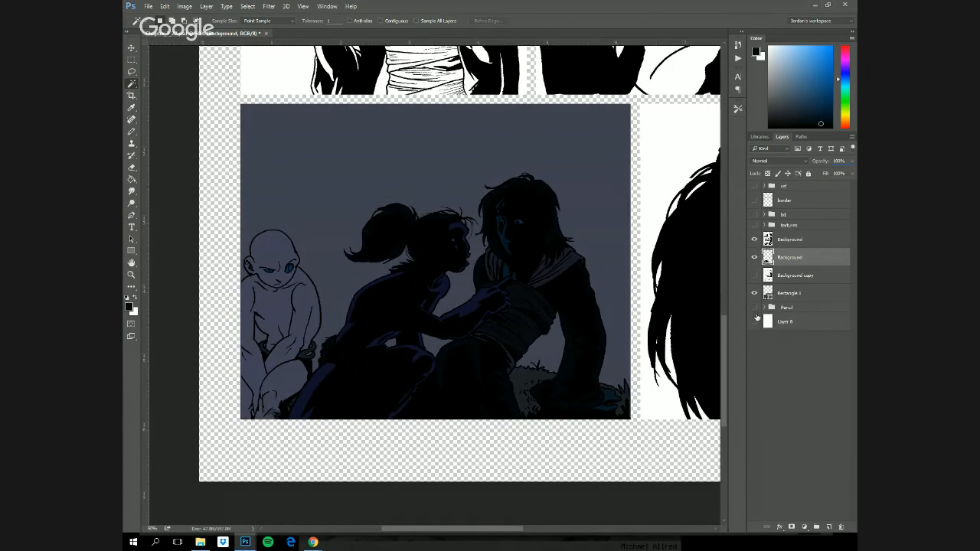
left_click_drag(754, 321, 754, 225)
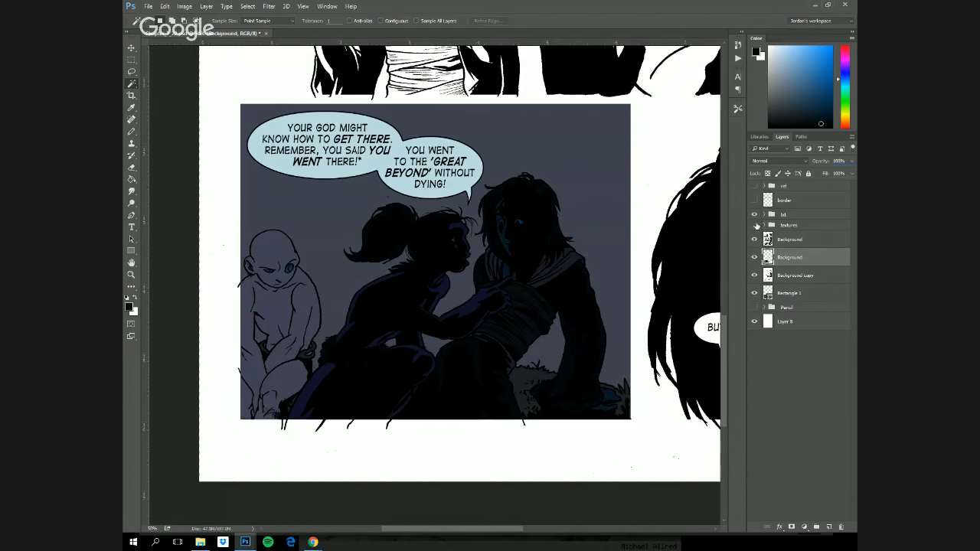
- Hide the Background copy strands, show the black panel borders and hide the txt balloon group
left_click(755, 275)
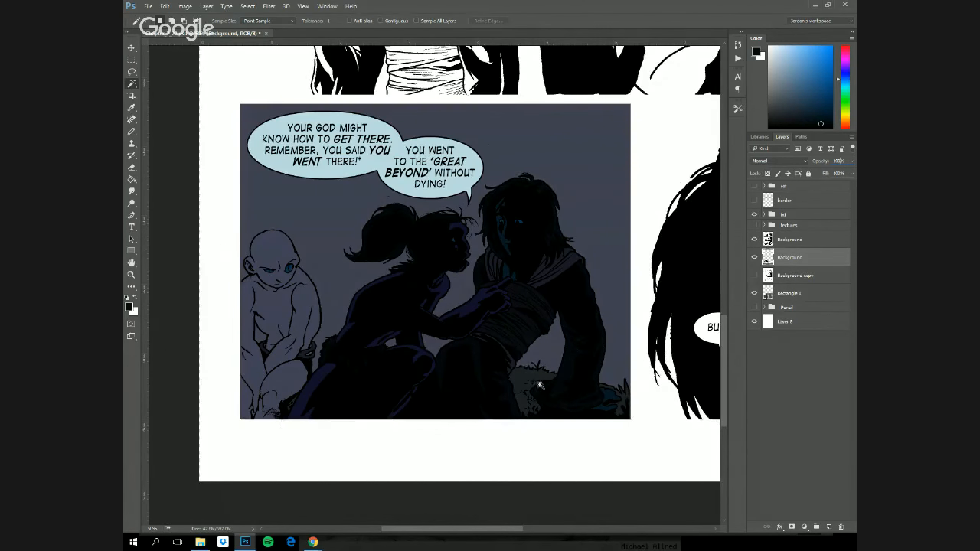
left_click_drag(549, 363, 566, 386)
left_click(754, 200)
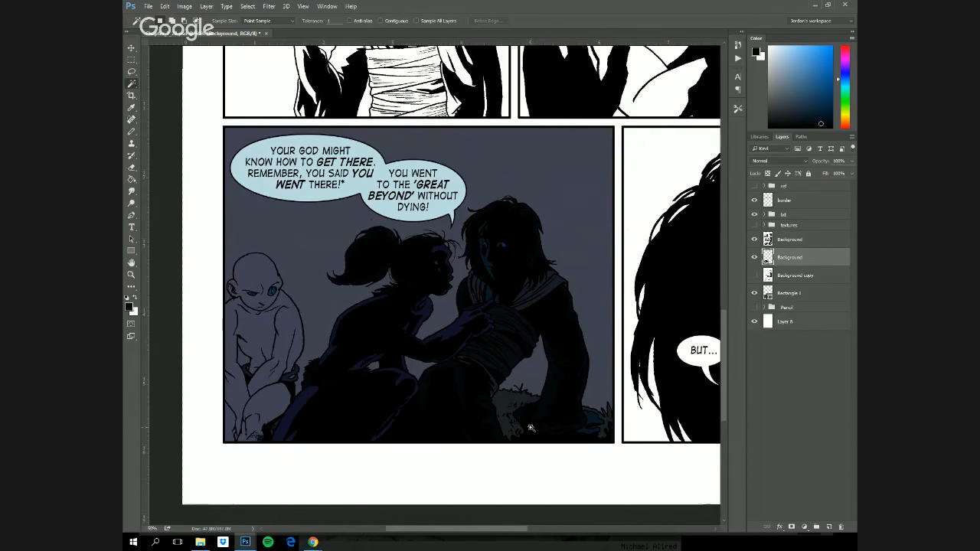
left_click_drag(613, 303, 542, 314)
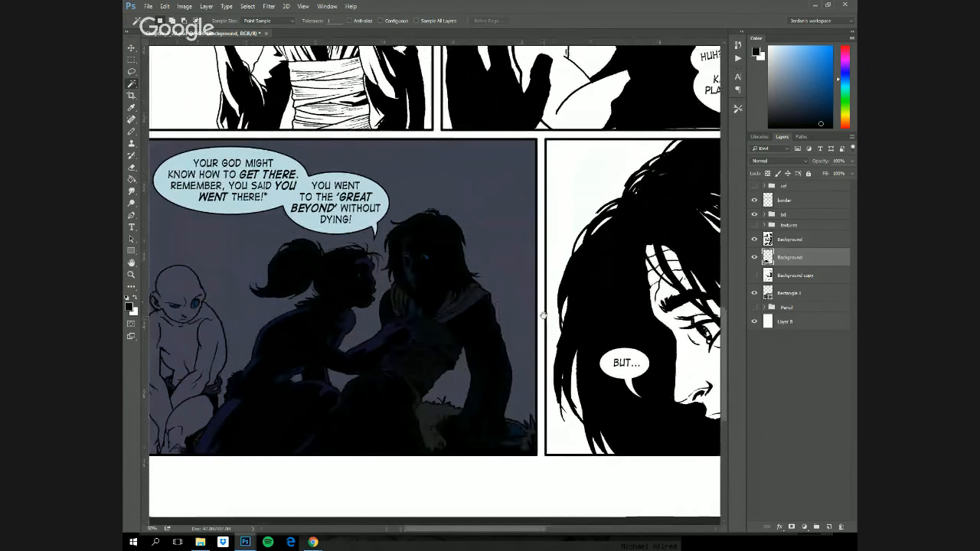
left_click(754, 214)
- Pan to review the coloured panel beside the neighbouring line art, then switch to the browser
left_click_drag(613, 253, 542, 259)
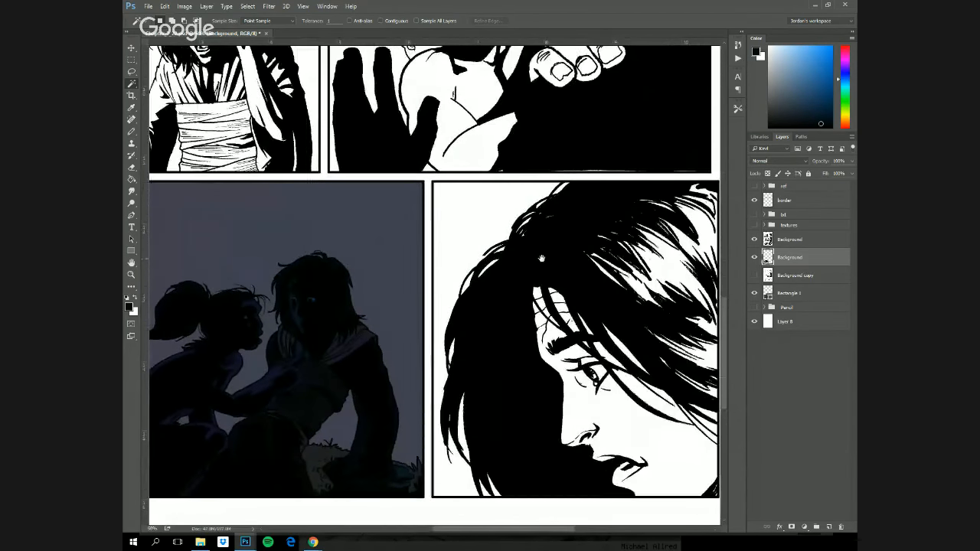
scroll(542, 259, "down", 3)
scroll(582, 176, "down", 2)
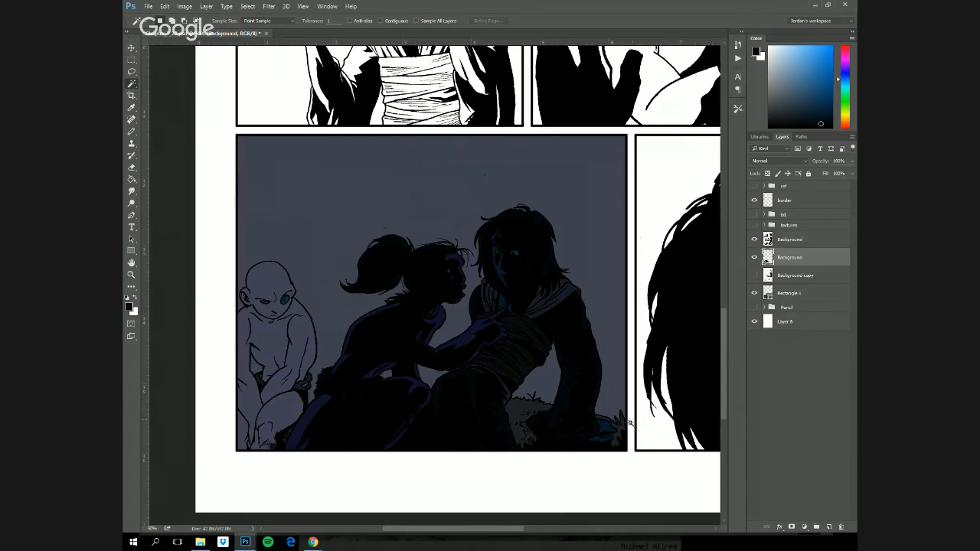
left_click_drag(680, 366, 647, 368)
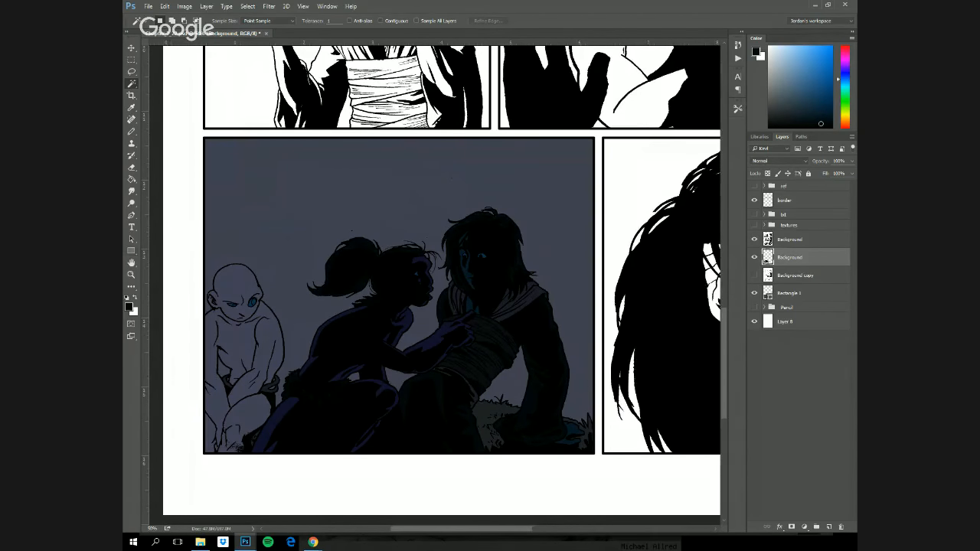
key("alt+Tab")
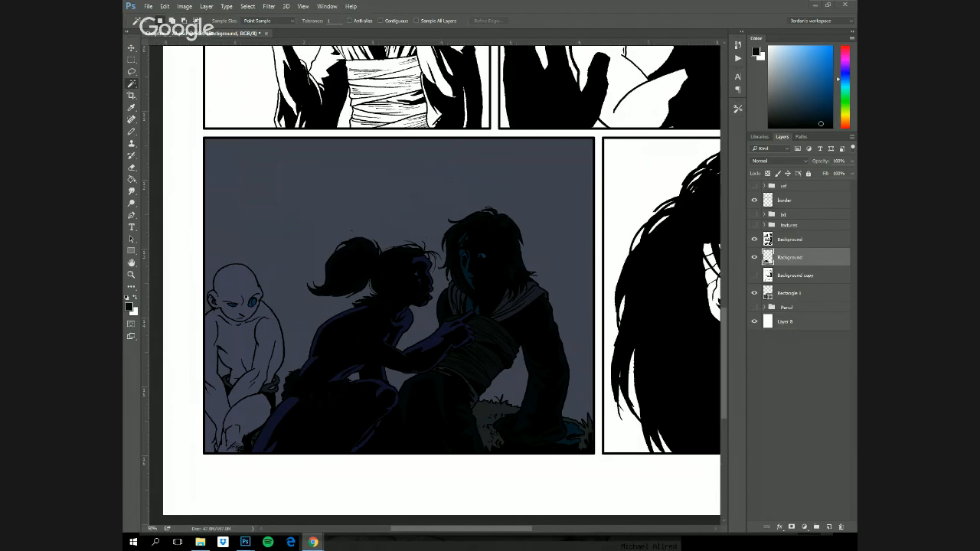